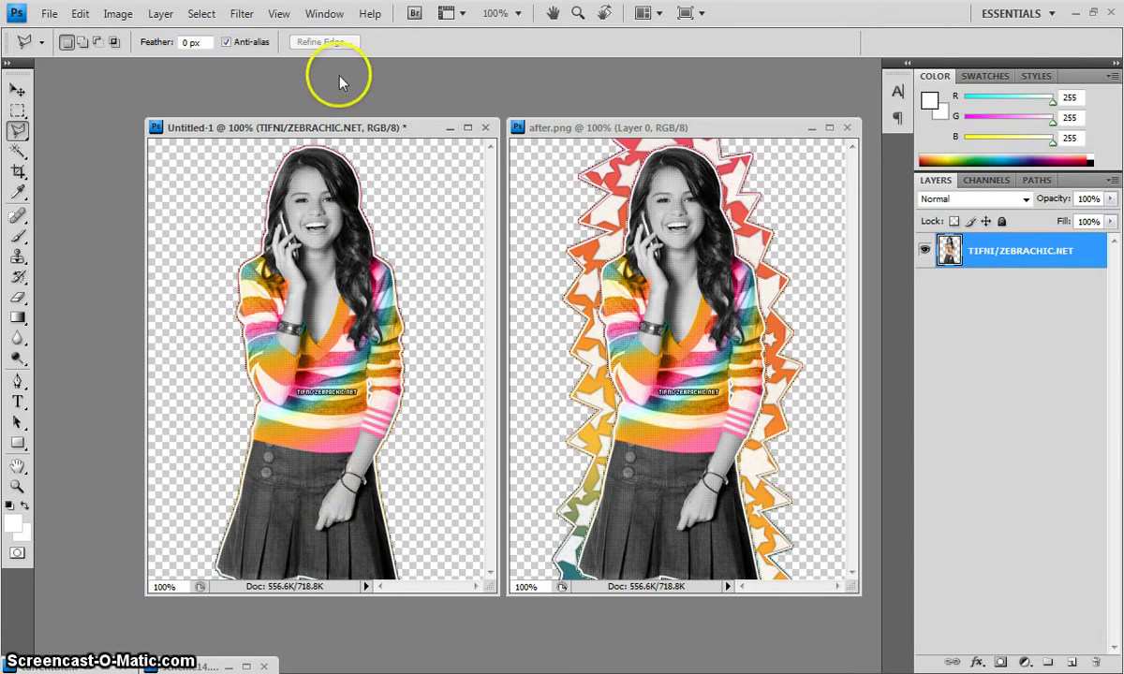
# Minimize the after.png example and move the Untitled-1 document to the middle of the workspace
pyautogui.click(449, 131)
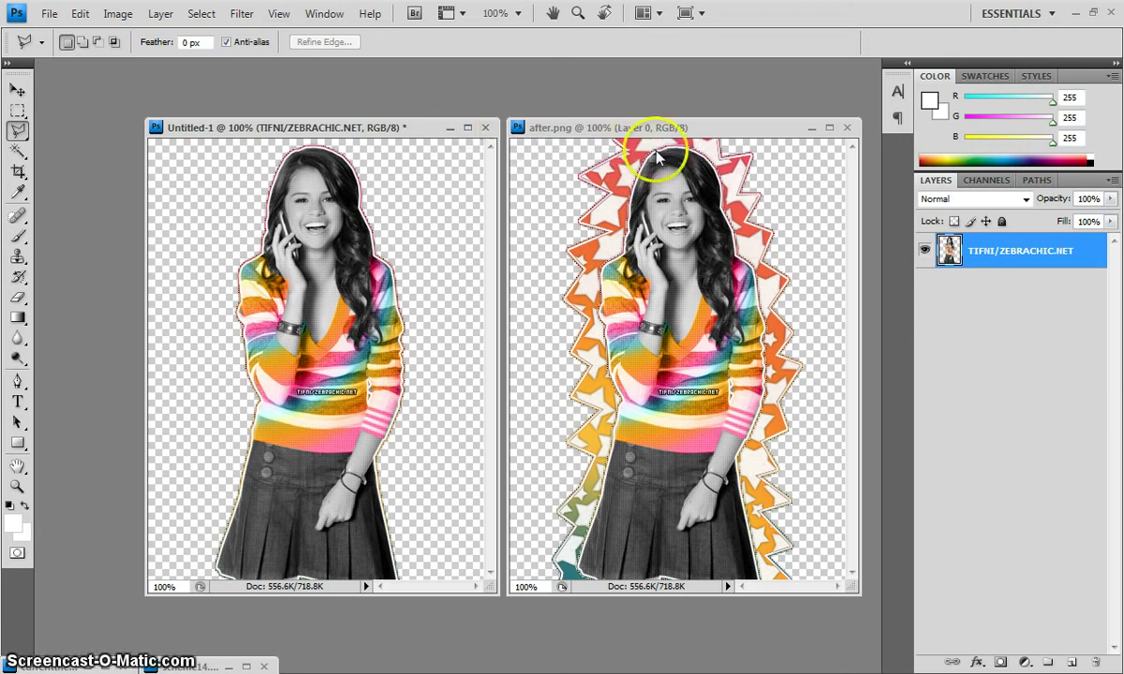
pyautogui.moveTo(724, 132)
pyautogui.mouseDown()
pyautogui.moveTo(717, 112)
pyautogui.moveTo(723, 133)
pyautogui.mouseUp()
pyautogui.click(559, 338)
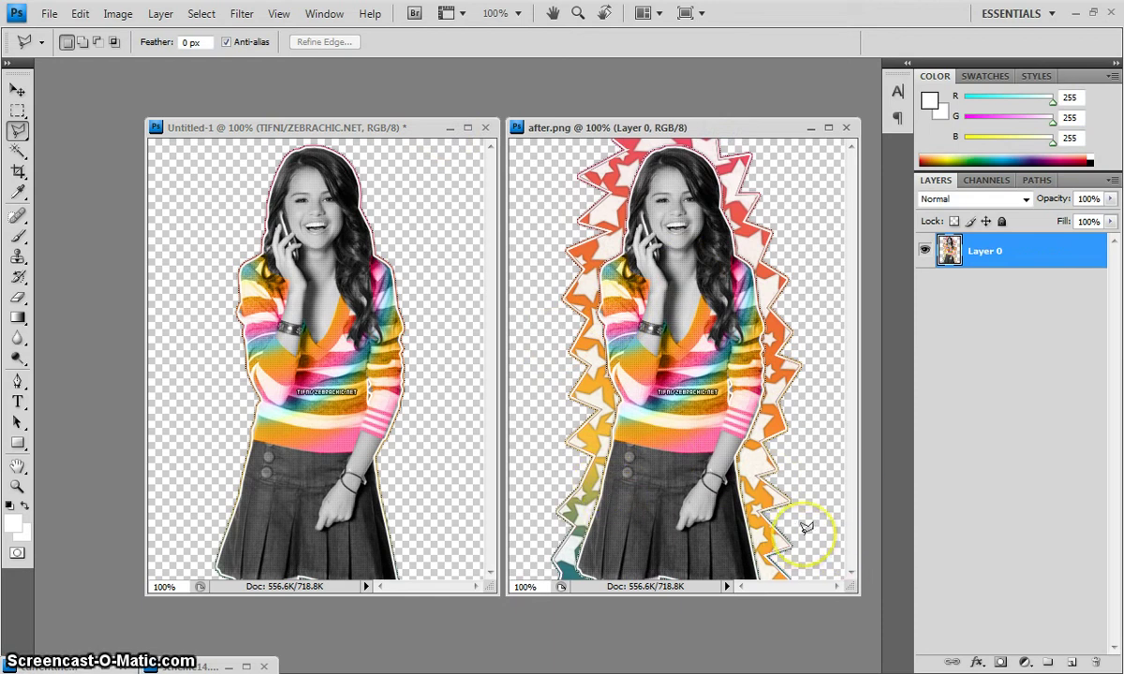
pyautogui.click(813, 127)
pyautogui.moveTo(387, 126); pyautogui.dragTo(507, 118)
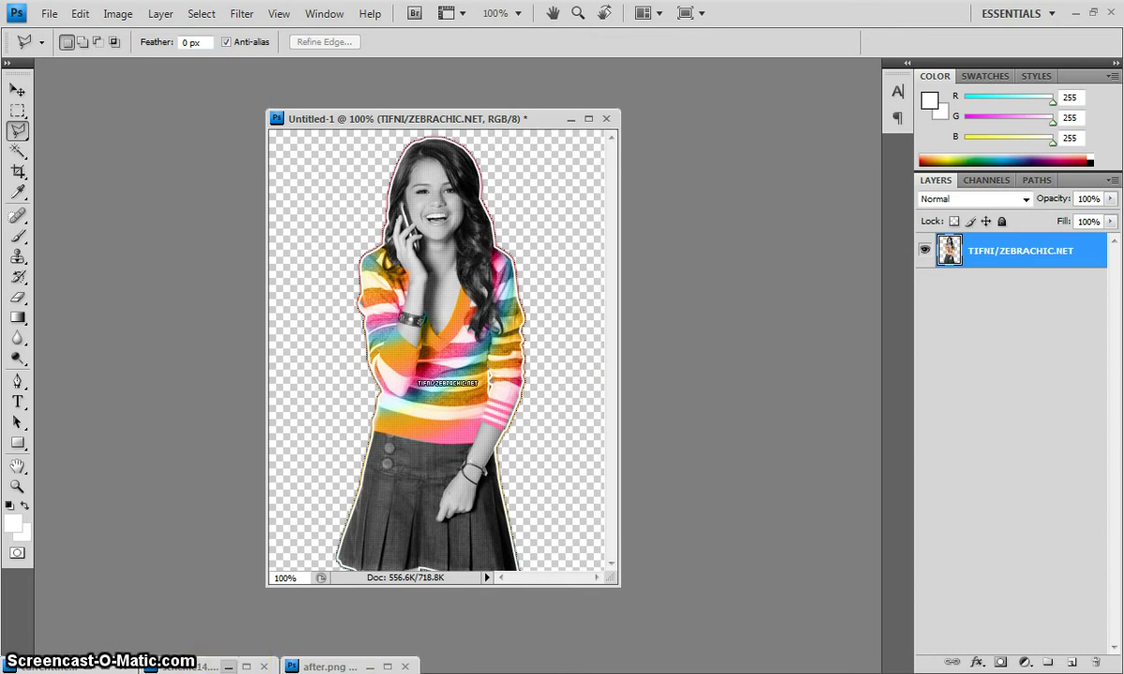
# Restore the currenttheme.psd example, examine its zigzag background in an enlarged window, and close it
pyautogui.click(99, 666)
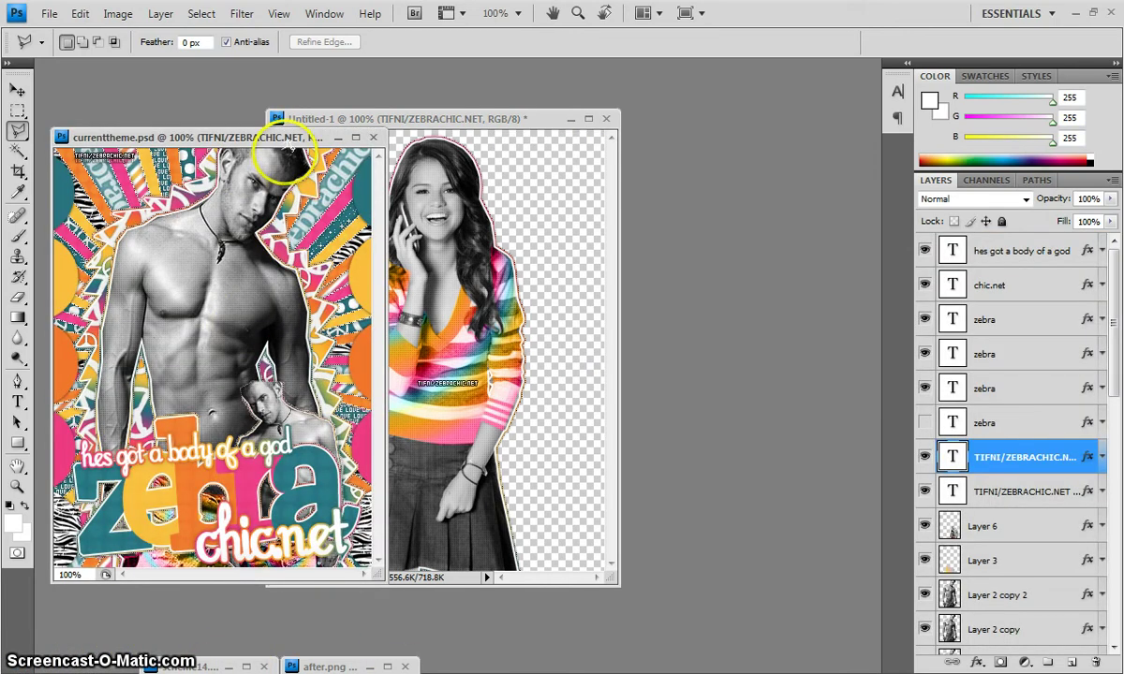
pyautogui.moveTo(290, 141); pyautogui.dragTo(521, 140)
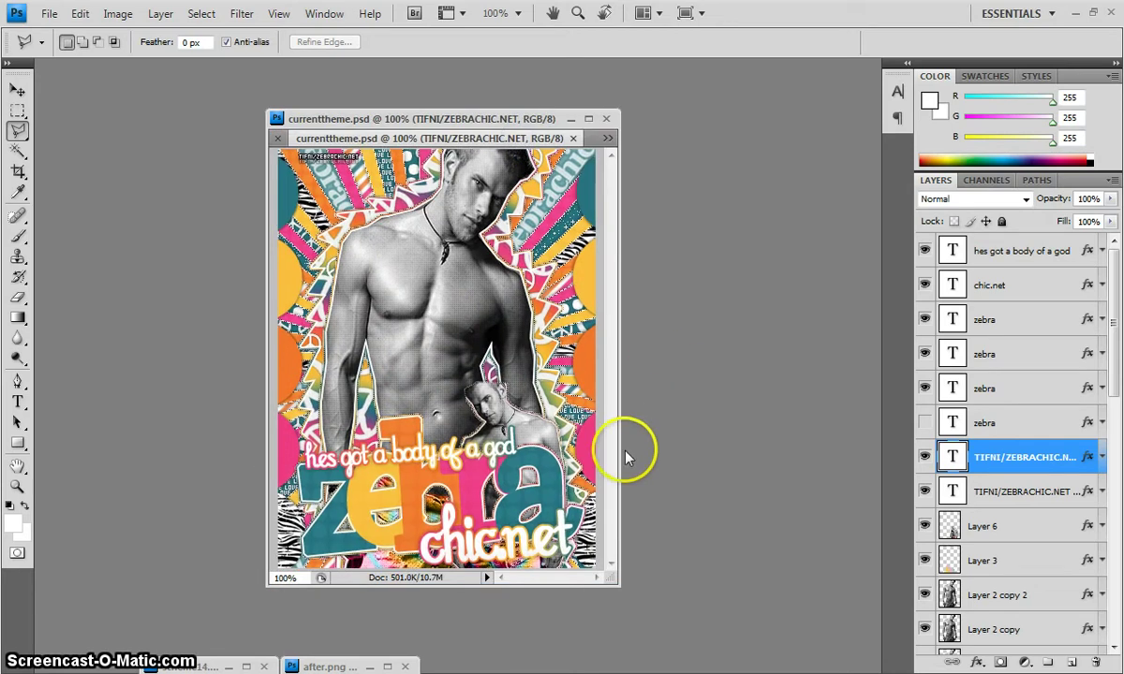
pyautogui.moveTo(617, 584); pyautogui.dragTo(717, 643)
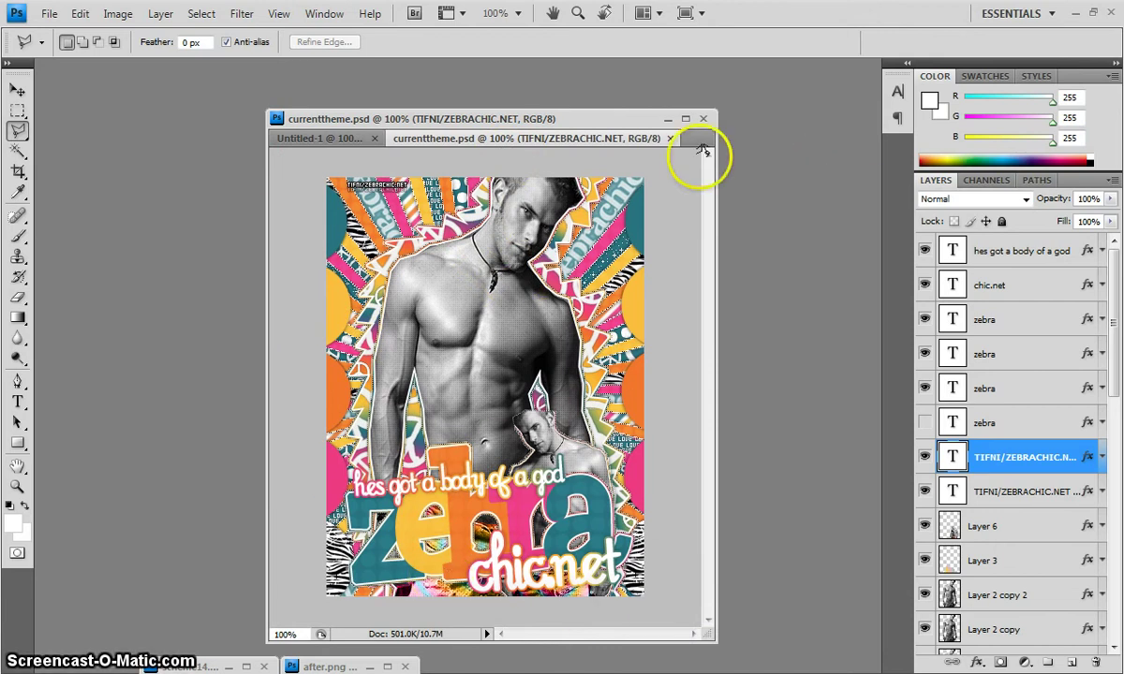
pyautogui.click(671, 138)
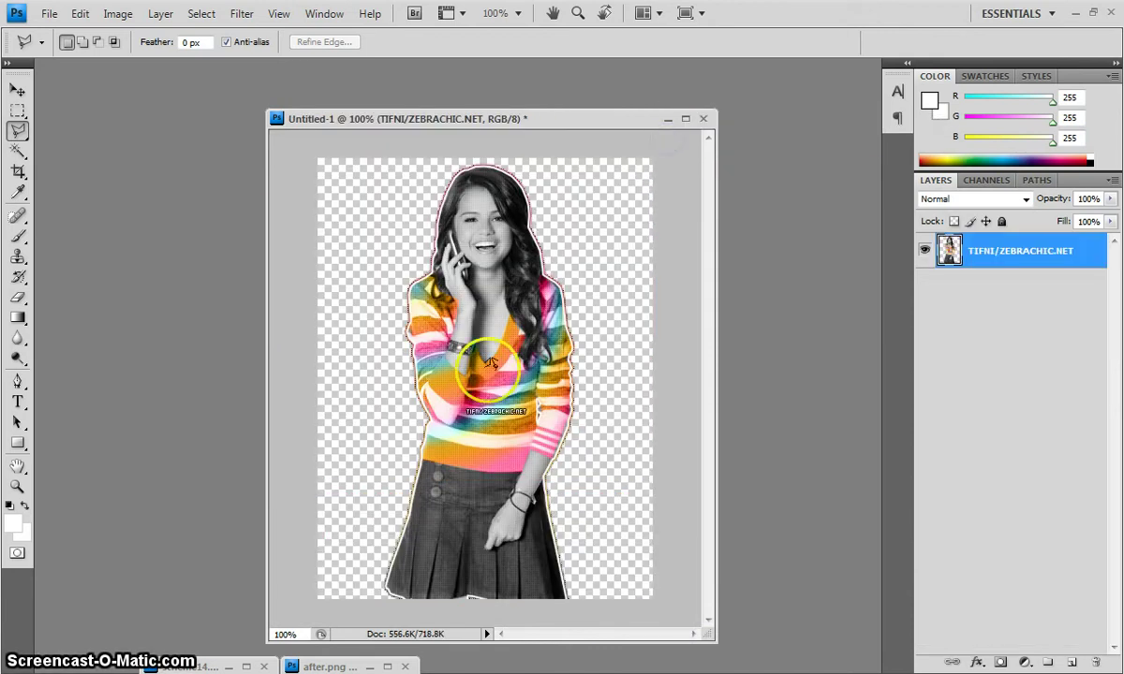
# Add a new blank layer to Untitled-1 and move it beneath the cut-out photo layer
pyautogui.moveTo(529, 118)
pyautogui.mouseDown()
pyautogui.moveTo(503, 96)
pyautogui.moveTo(529, 99)
pyautogui.mouseUp()
pyautogui.click(157, 14)
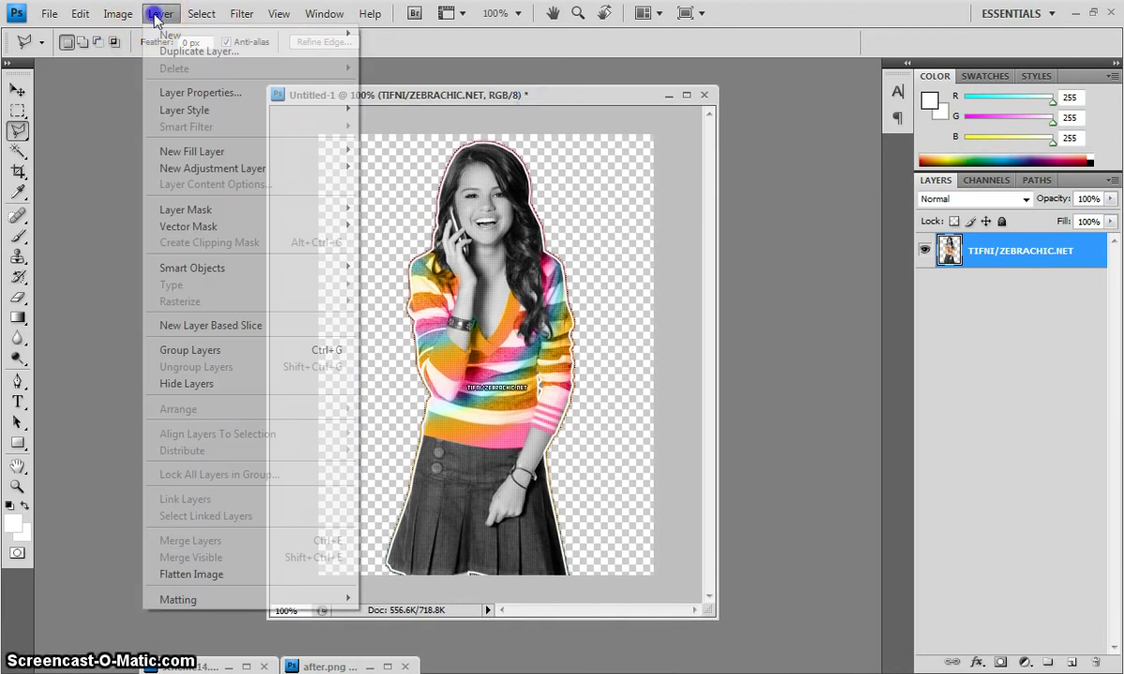
pyautogui.moveTo(161, 34)
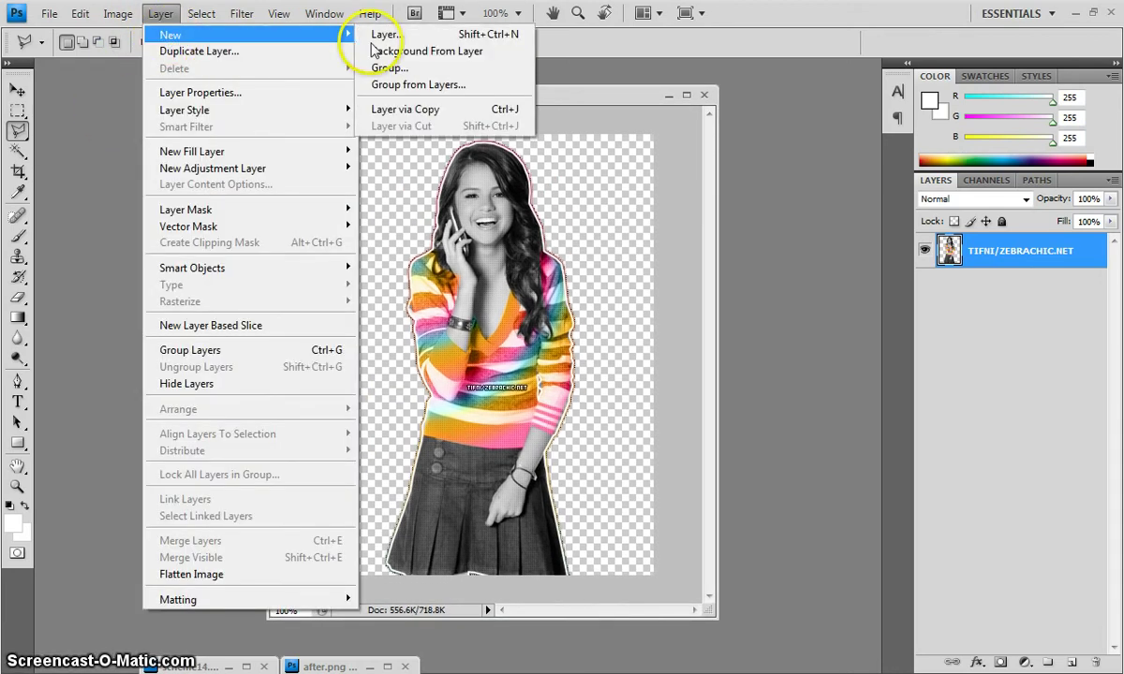
pyautogui.click(381, 35)
pyautogui.click(768, 339)
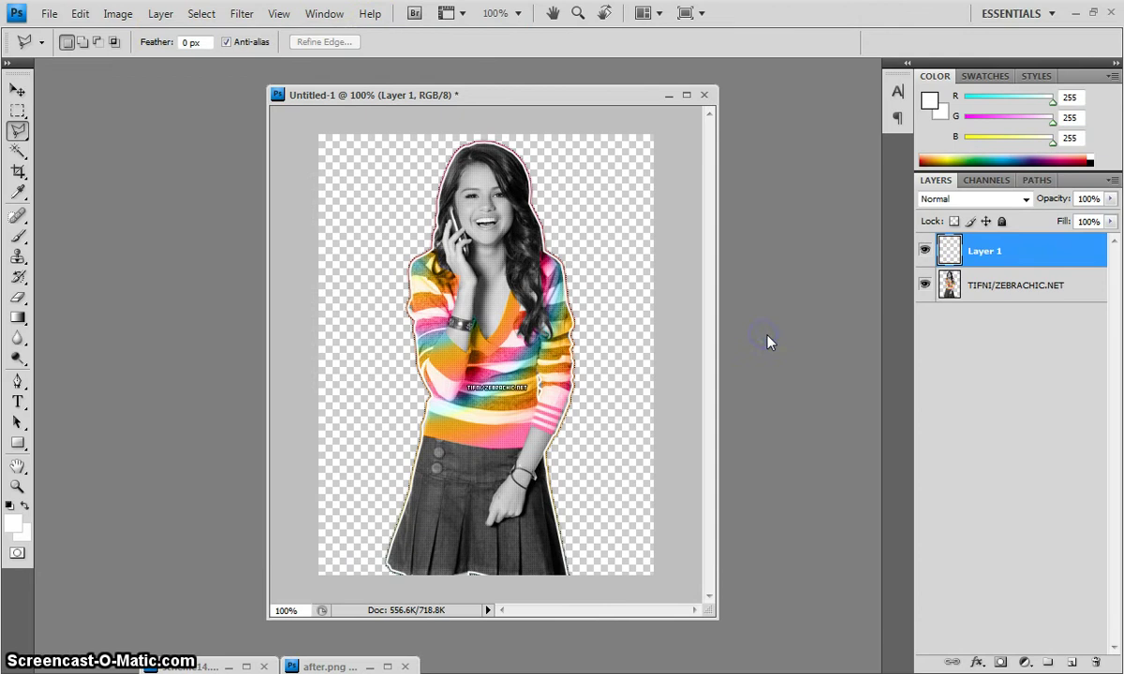
pyautogui.click(17, 130)
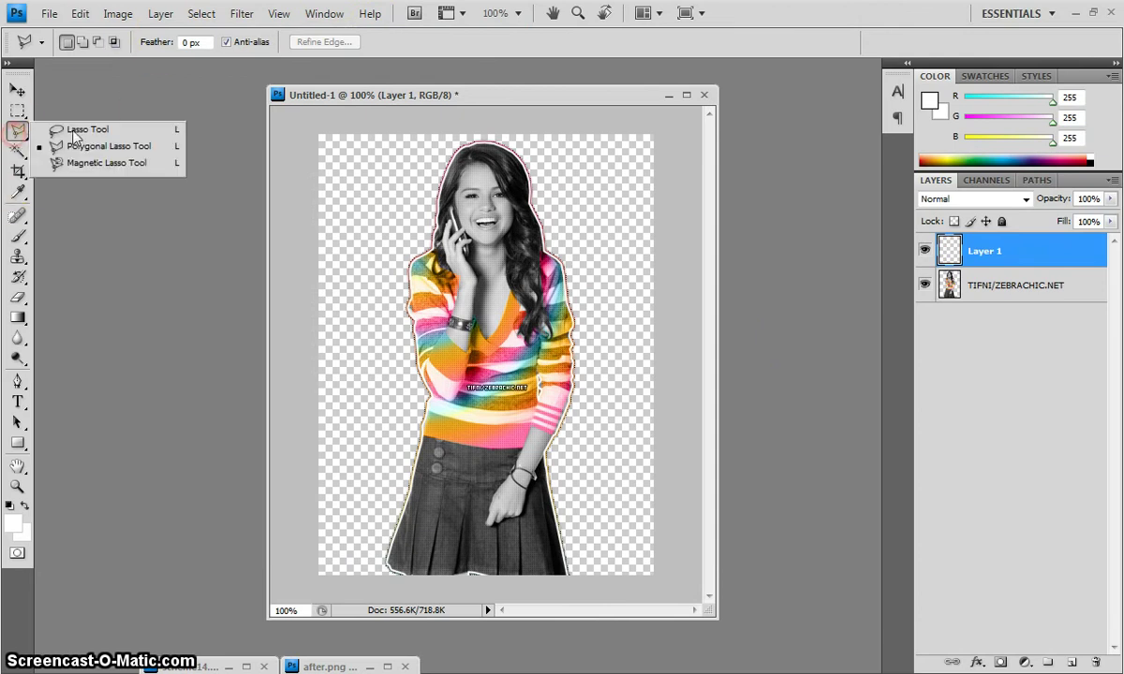
pyautogui.click(89, 148)
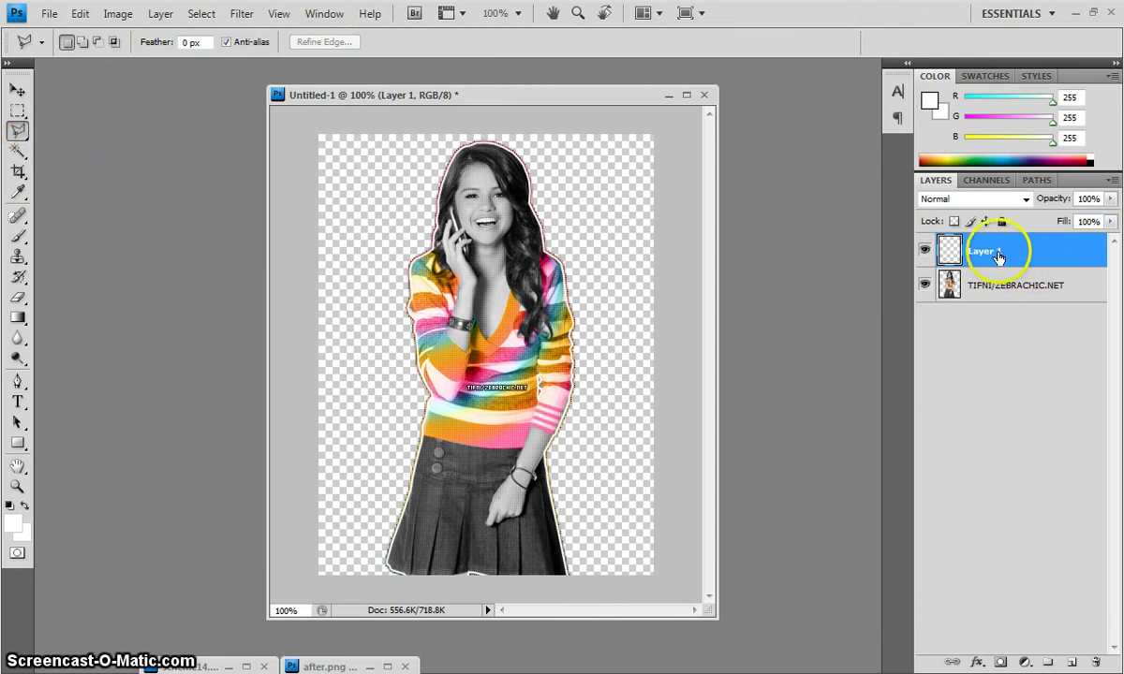
pyautogui.moveTo(998, 256); pyautogui.dragTo(994, 302)
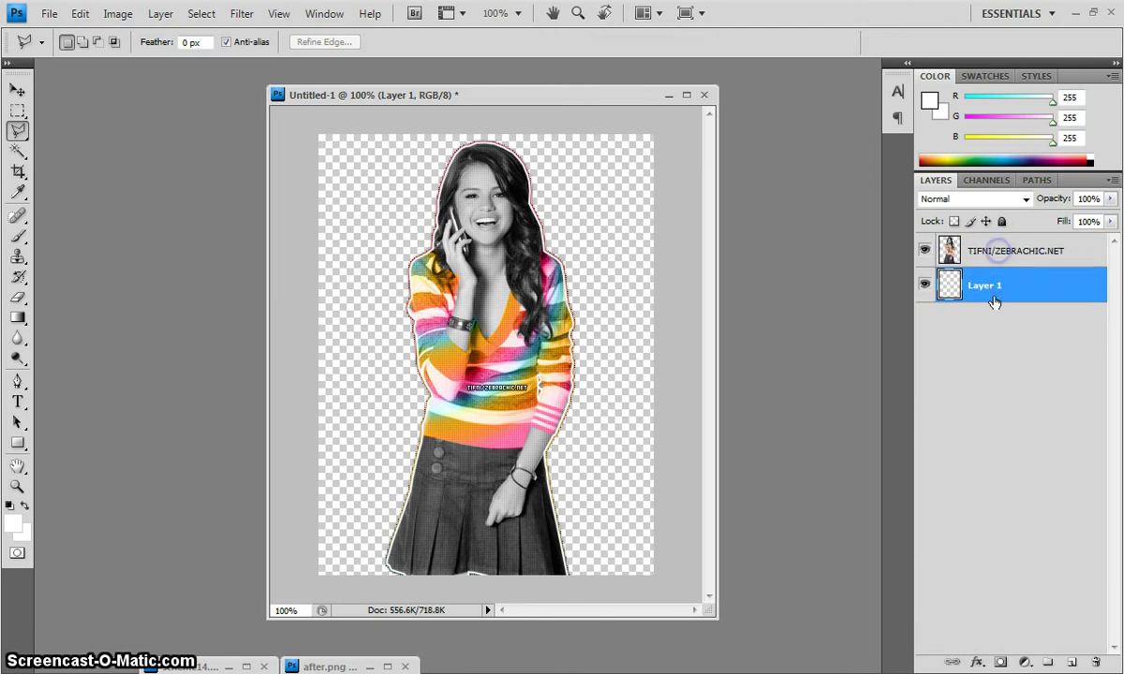
# Trace a closed zigzag selection around the whole cut-out figure with the Polygonal Lasso tool
pyautogui.click(18, 130)
pyautogui.click(110, 153)
pyautogui.click(440, 140)
pyautogui.click(405, 171)
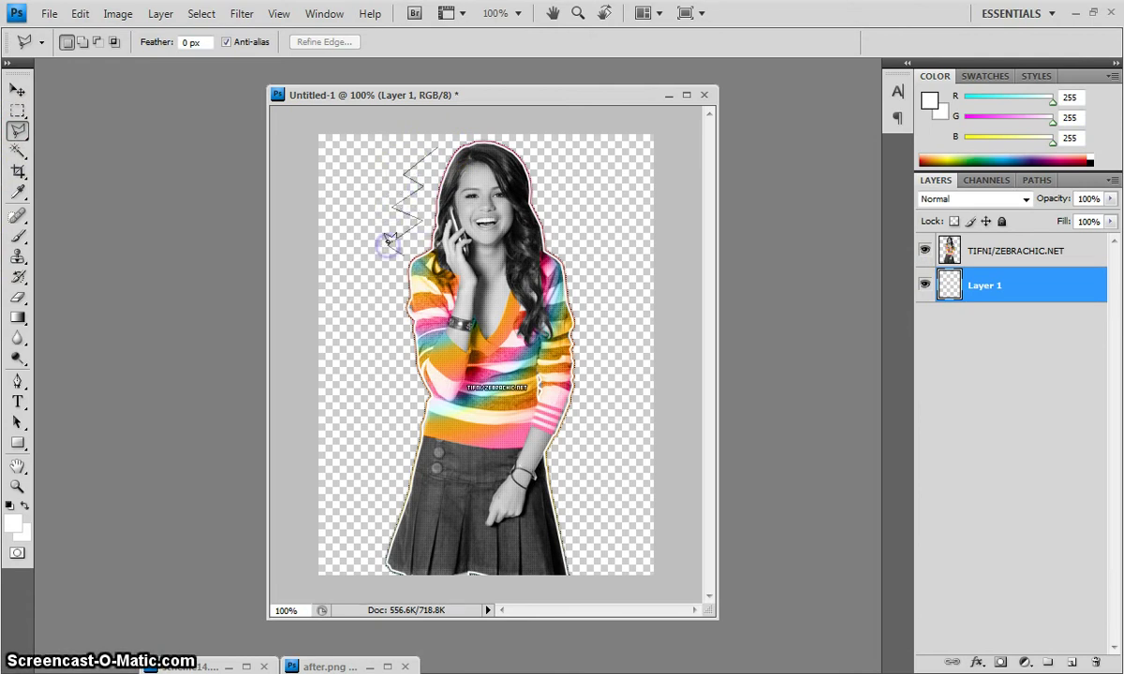
pyautogui.click(381, 271)
pyautogui.click(382, 325)
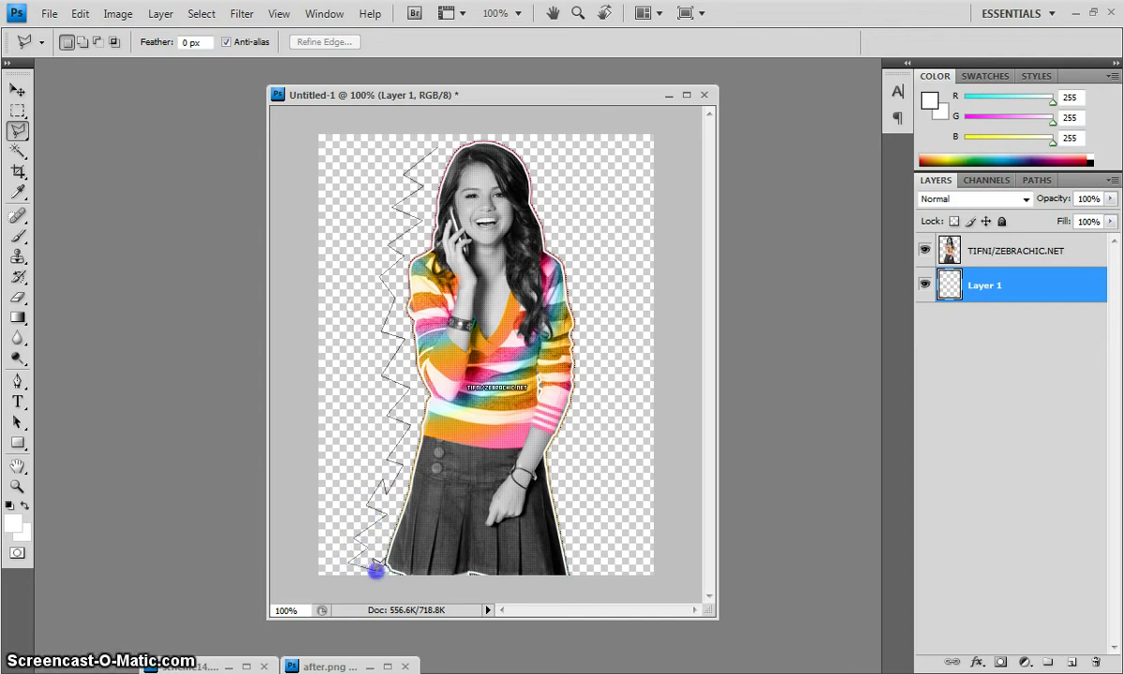
pyautogui.click(374, 572)
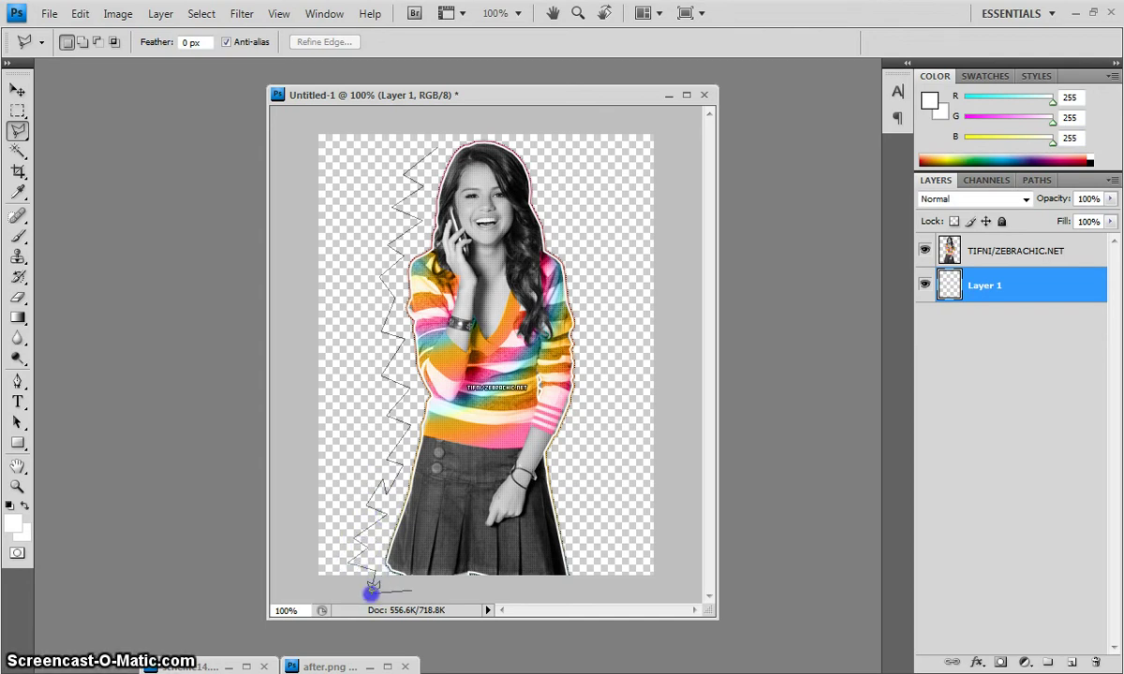
pyautogui.click(600, 556)
pyautogui.click(570, 543)
pyautogui.click(594, 524)
pyautogui.click(568, 512)
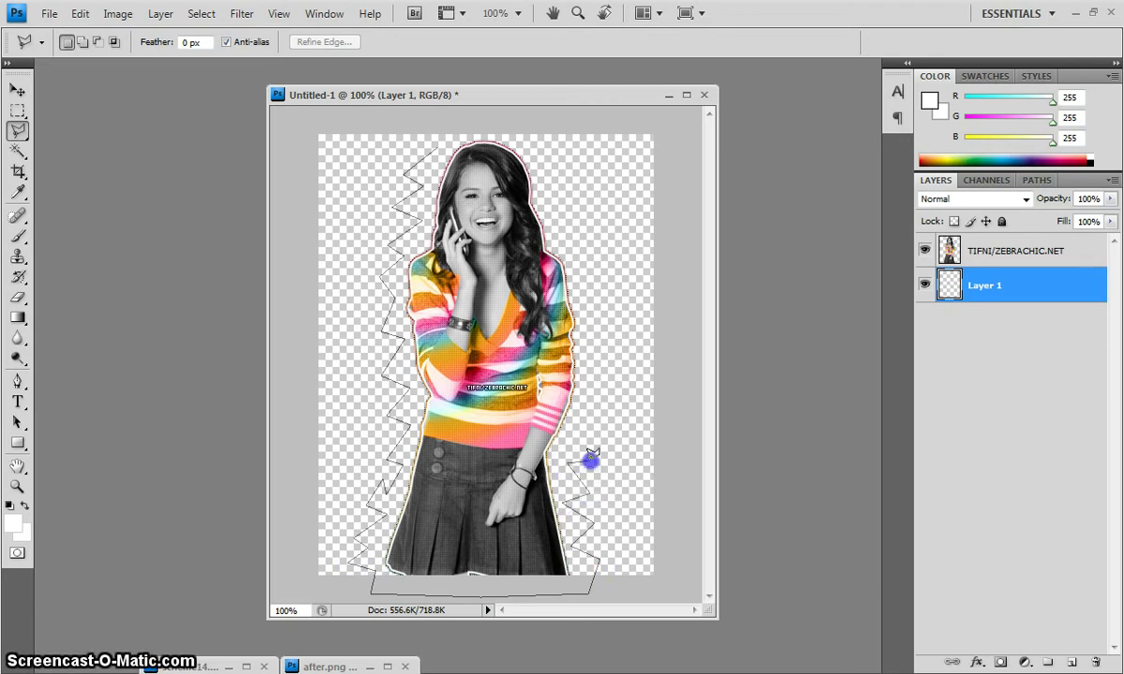
pyautogui.click(592, 384)
pyautogui.click(603, 352)
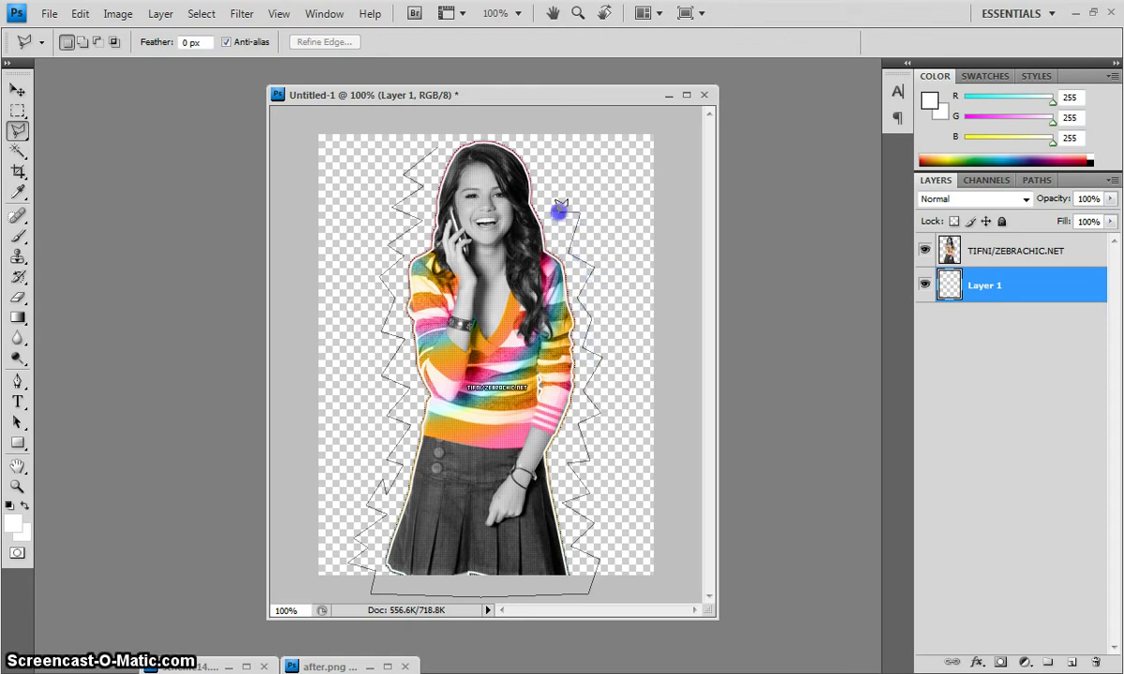
pyautogui.click(554, 165)
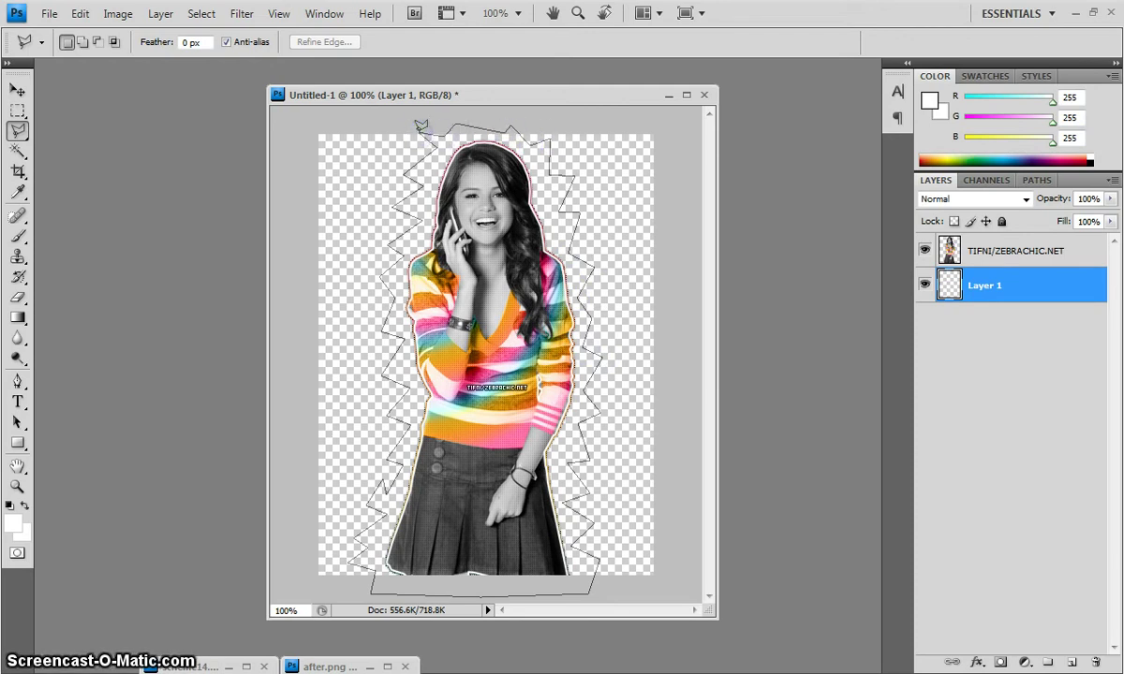
pyautogui.click(435, 150)
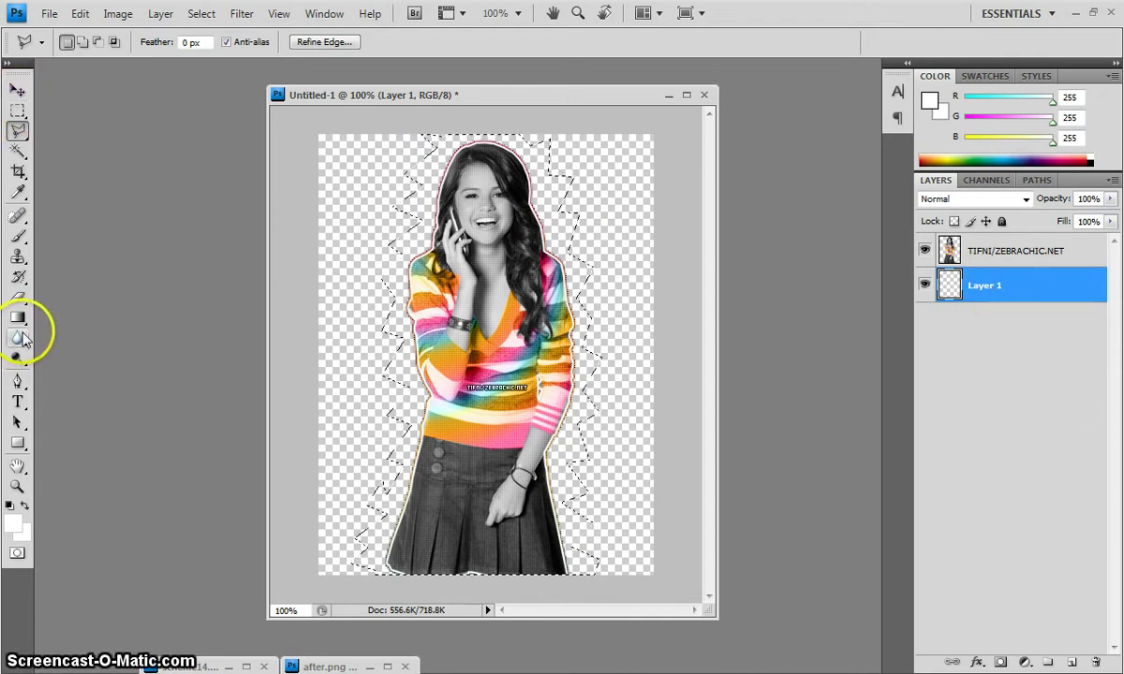
# Fill the zigzag selection on Layer 1 with the white foreground colour using the Paint Bucket tool
pyautogui.moveTo(19, 319); pyautogui.dragTo(125, 324)
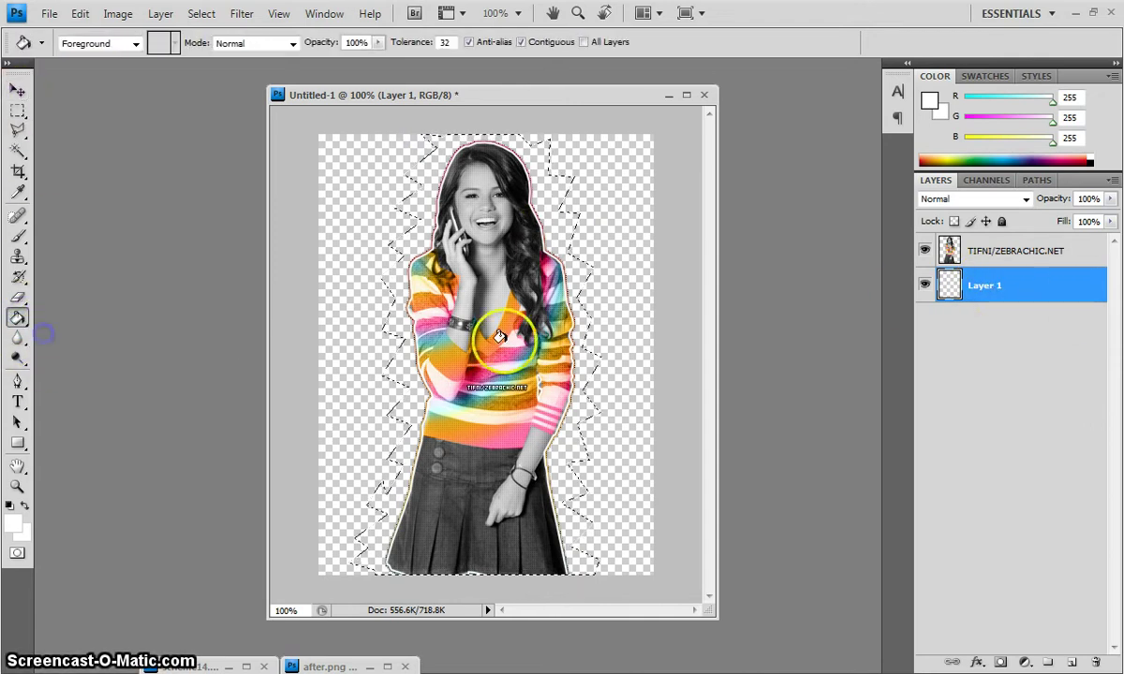
pyautogui.click(427, 173)
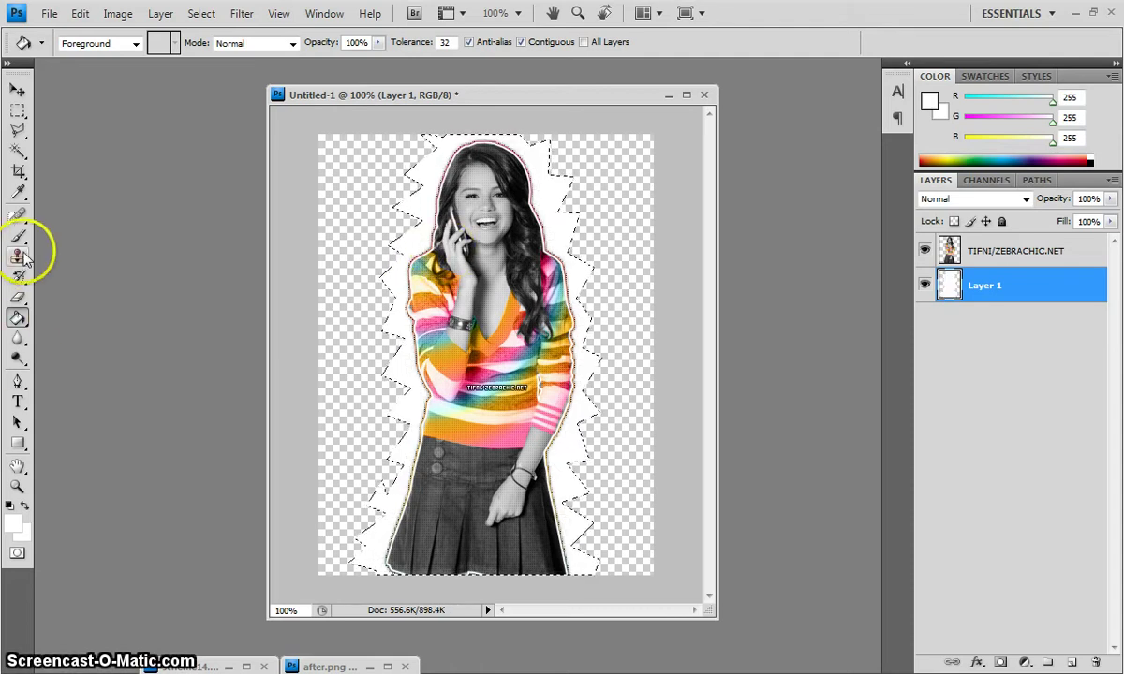
pyautogui.click(22, 320)
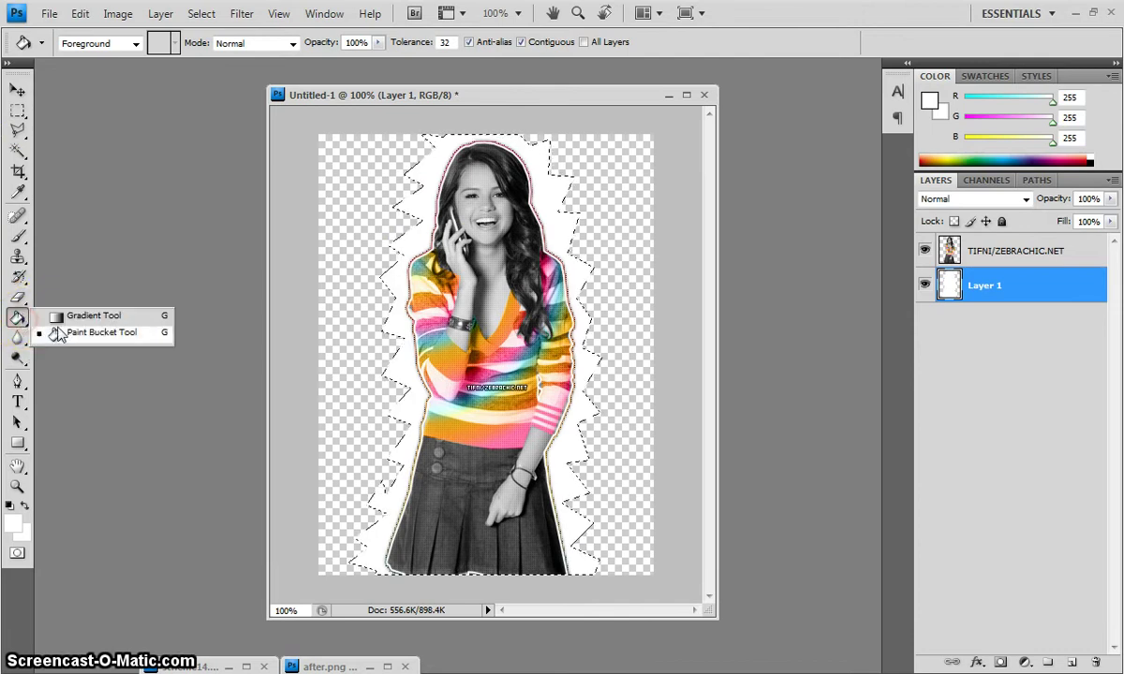
pyautogui.click(71, 316)
pyautogui.click(93, 52)
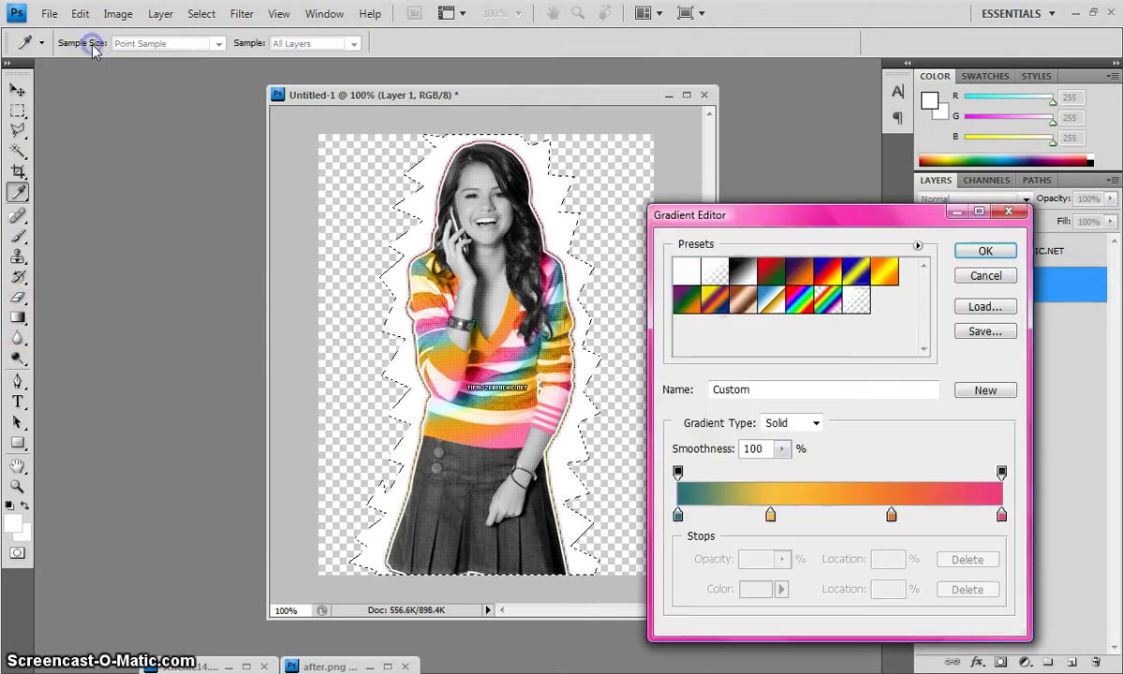
pyautogui.click(737, 271)
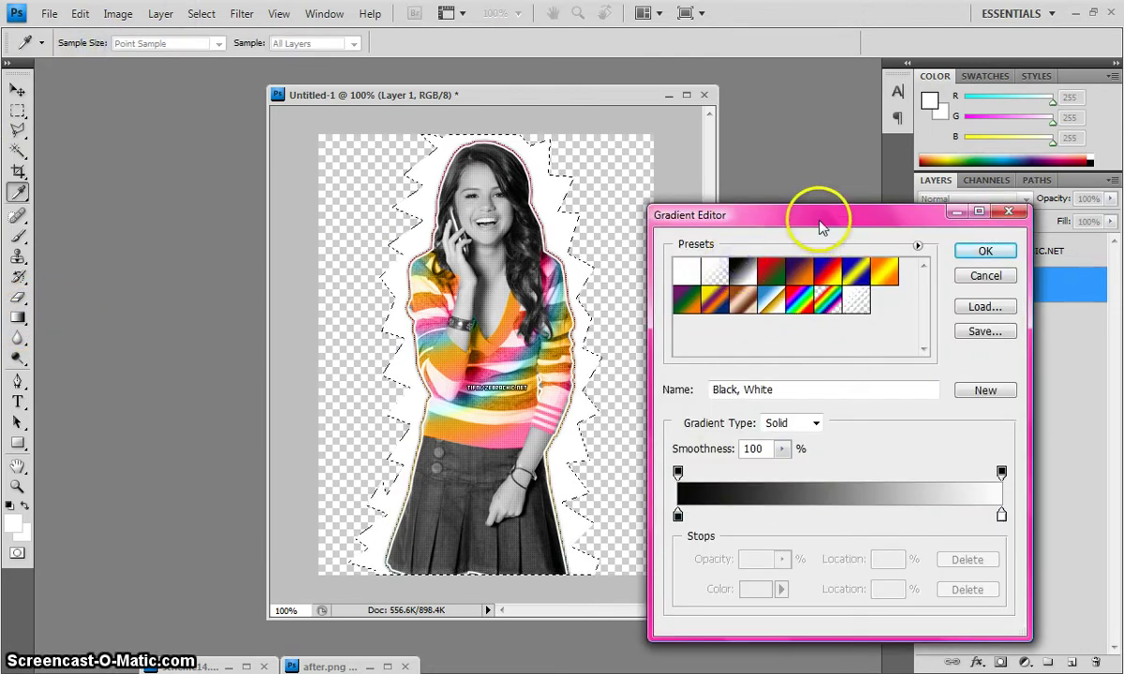
pyautogui.moveTo(823, 212); pyautogui.dragTo(820, 168)
pyautogui.click(676, 470)
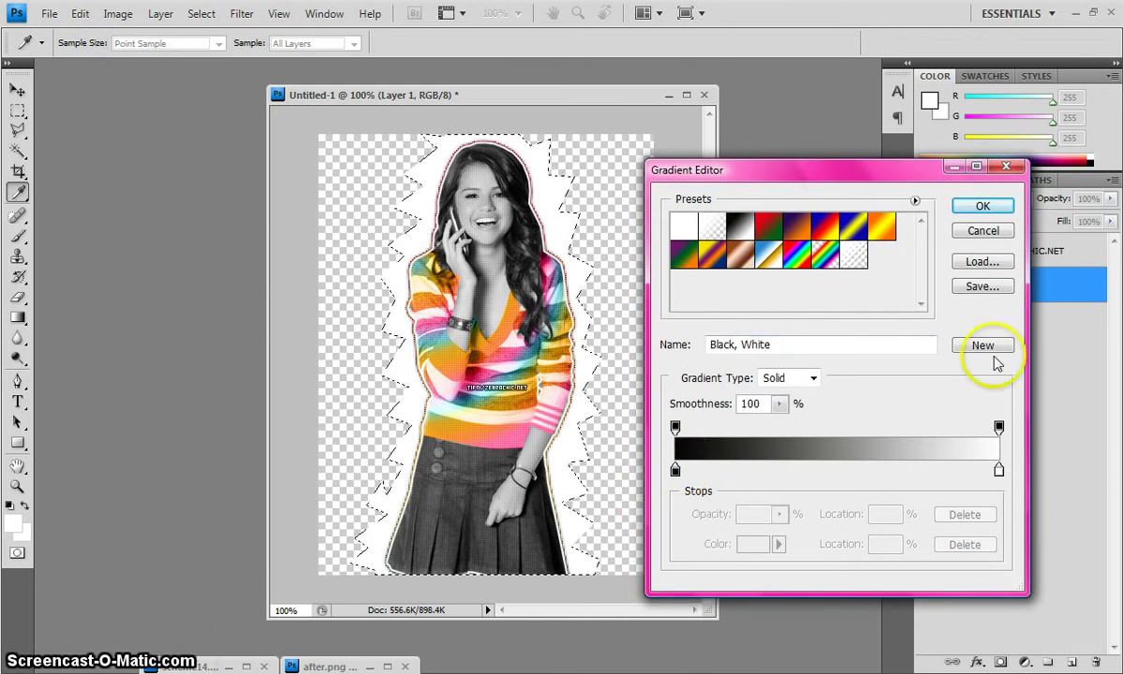
pyautogui.click(984, 232)
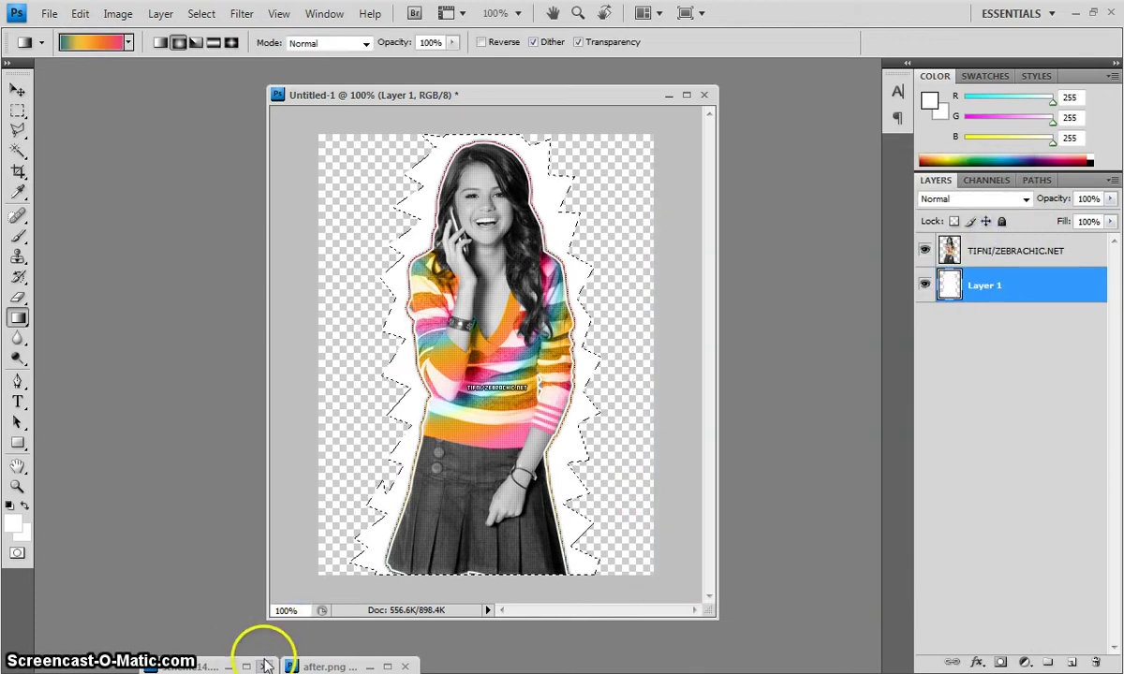
# Restore the scheme14.png palette beside the artwork and set the Gradient tool's four colour stops to its teal, yellow, orange and pink
pyautogui.click(229, 667)
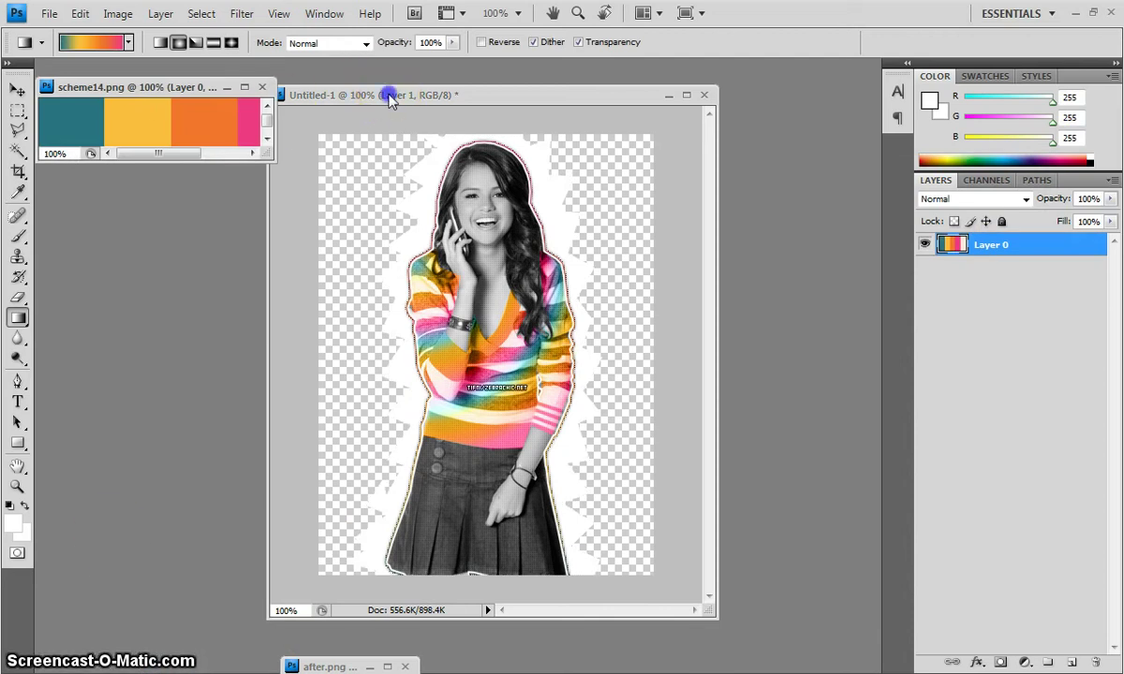
pyautogui.moveTo(387, 100); pyautogui.dragTo(453, 98)
pyautogui.click(17, 318)
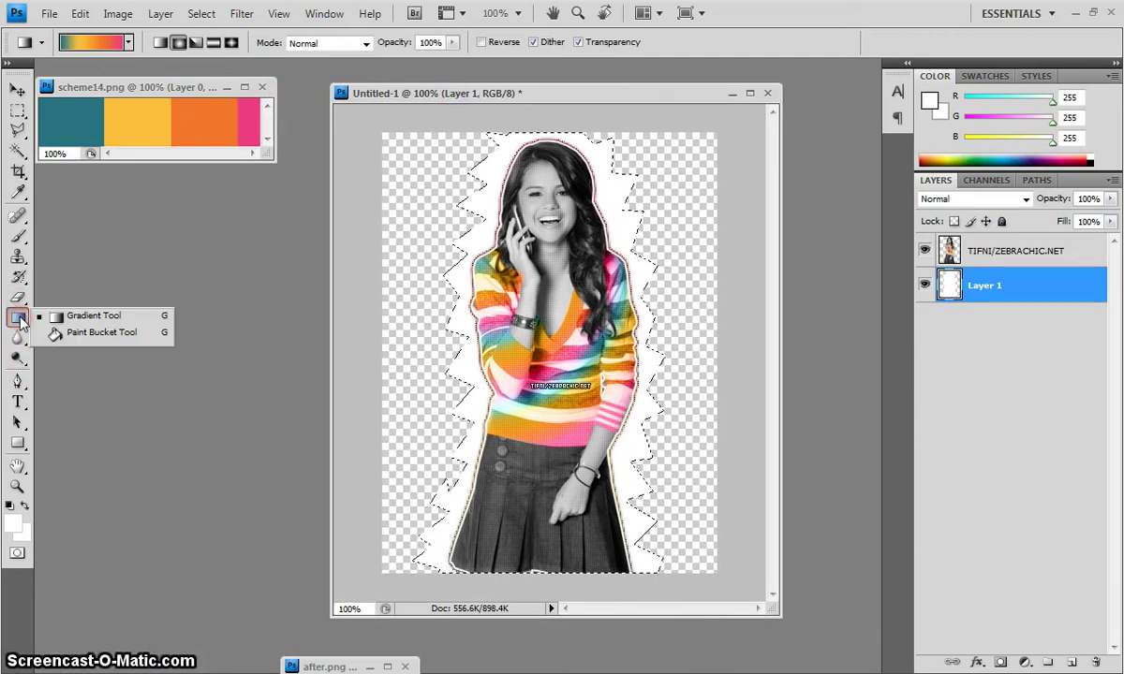
pyautogui.click(56, 313)
pyautogui.click(94, 42)
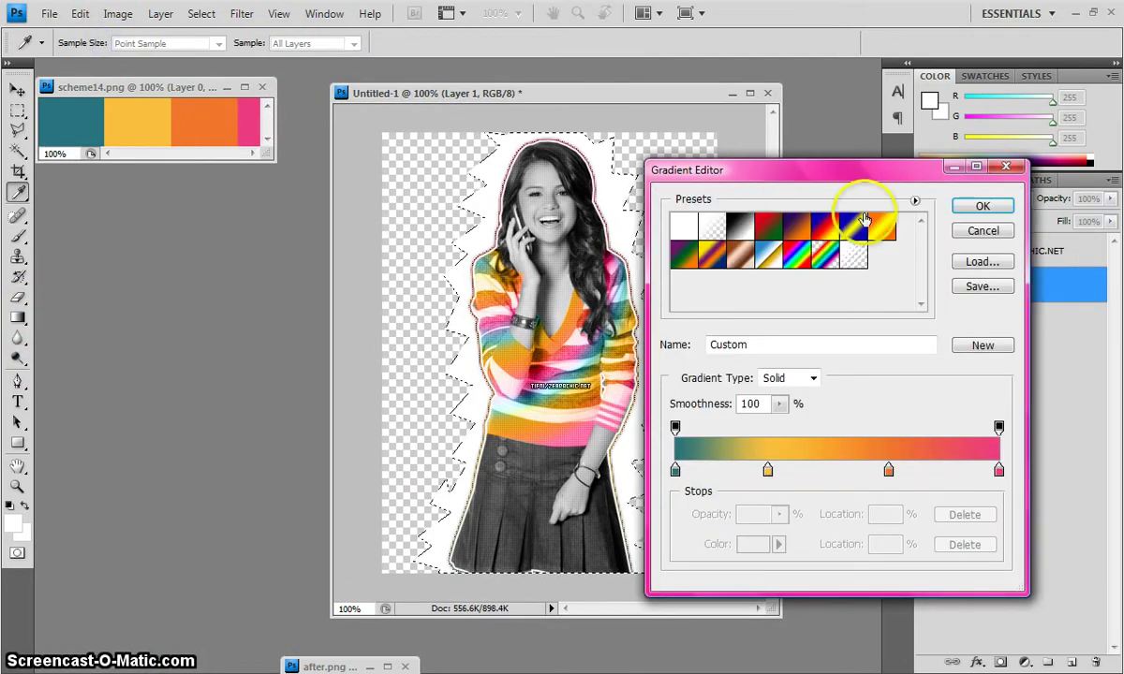
pyautogui.moveTo(854, 212); pyautogui.dragTo(745, 184)
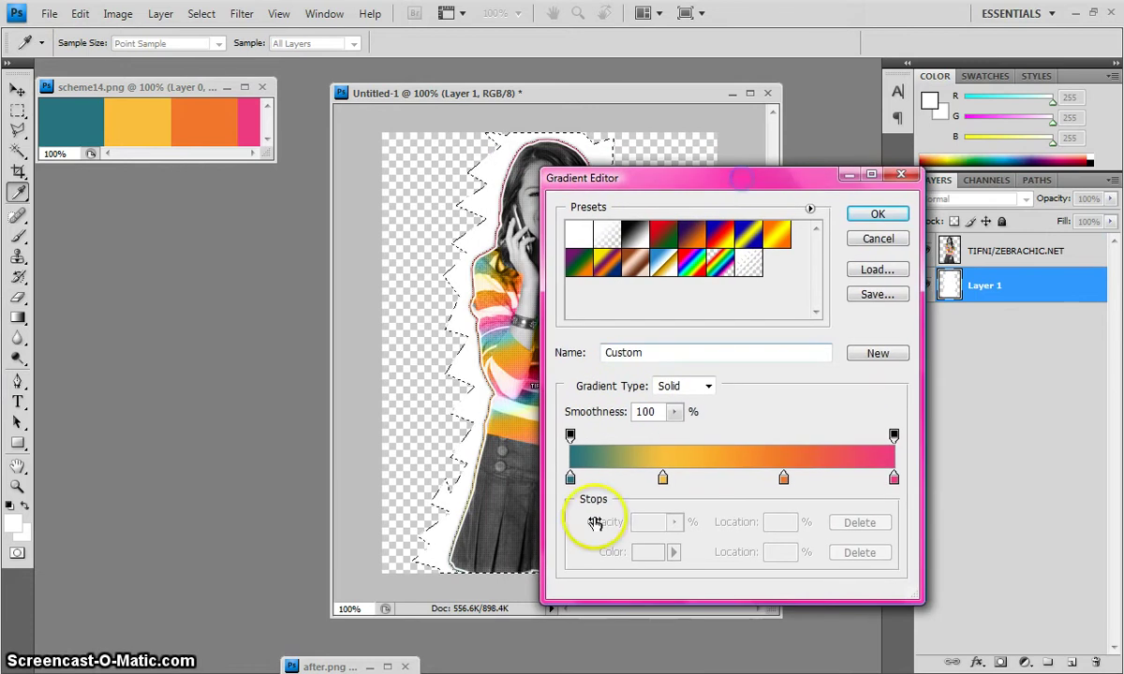
pyautogui.click(570, 478)
pyautogui.click(571, 478)
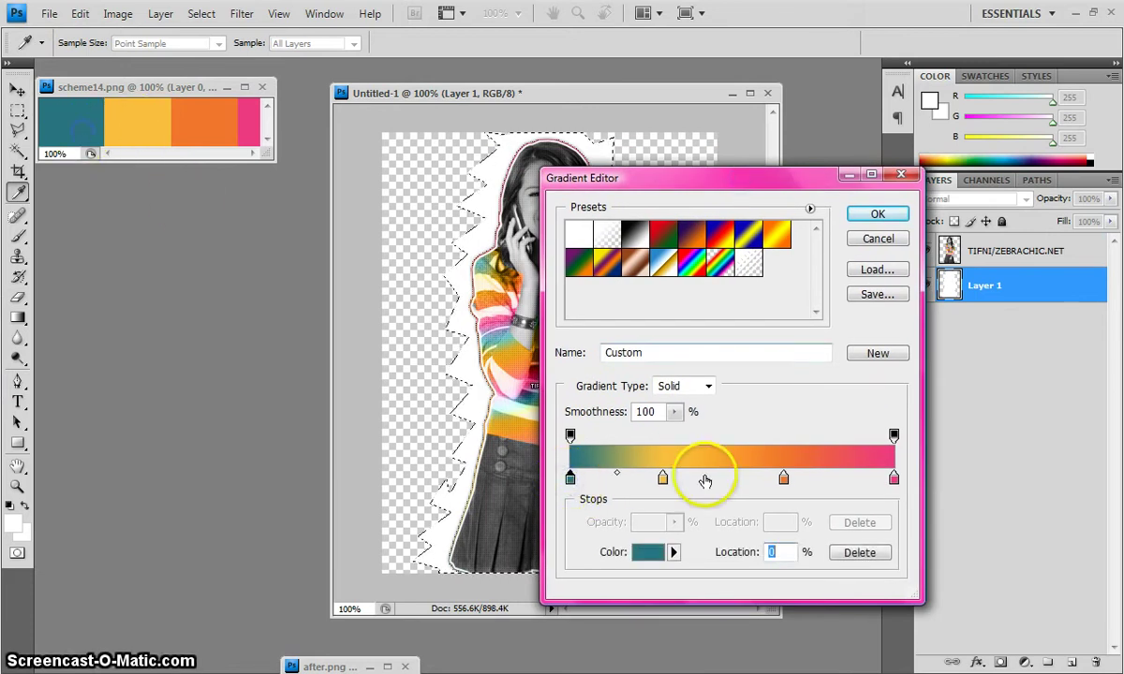
pyautogui.click(663, 479)
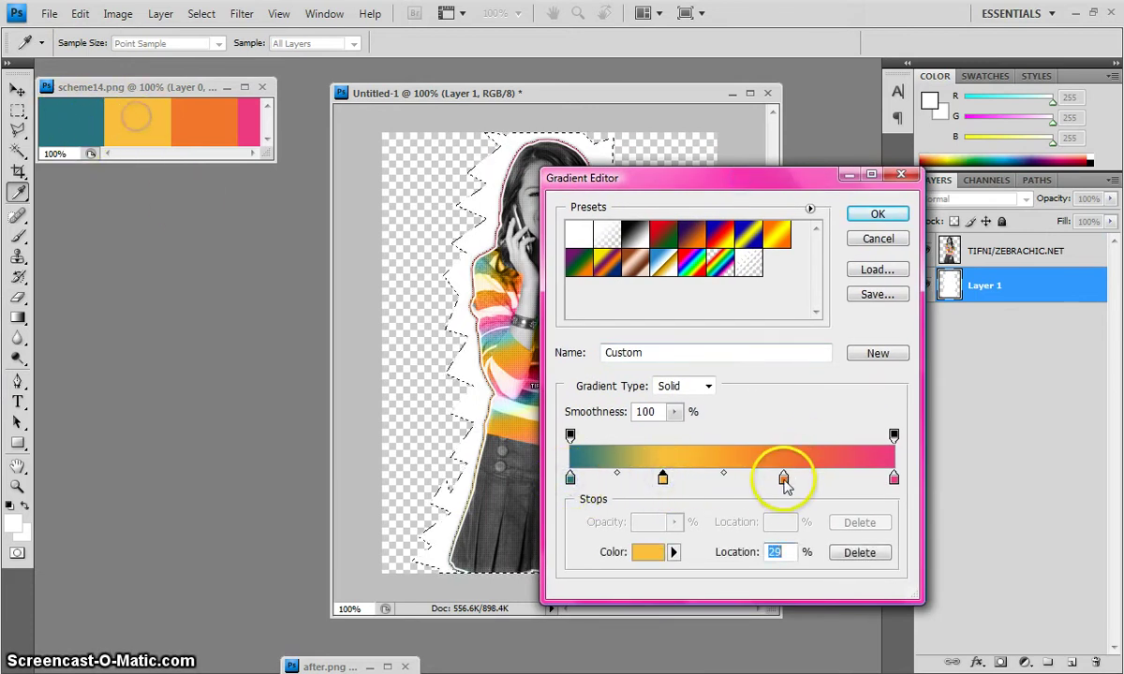
pyautogui.click(783, 478)
pyautogui.click(893, 479)
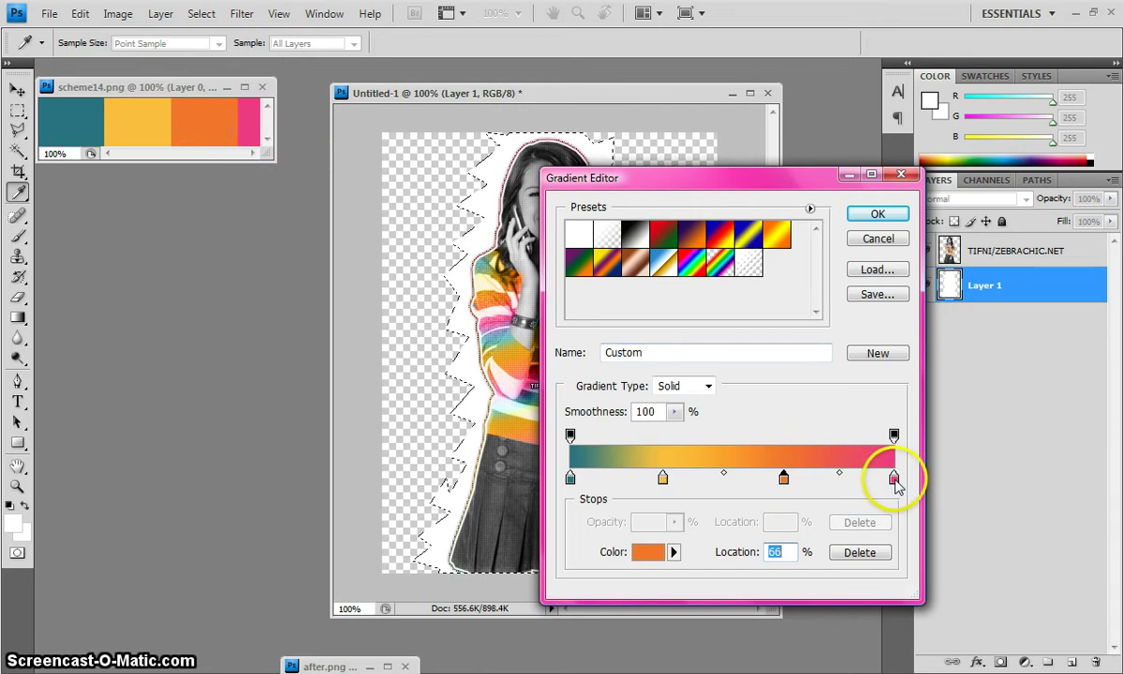
pyautogui.click(876, 214)
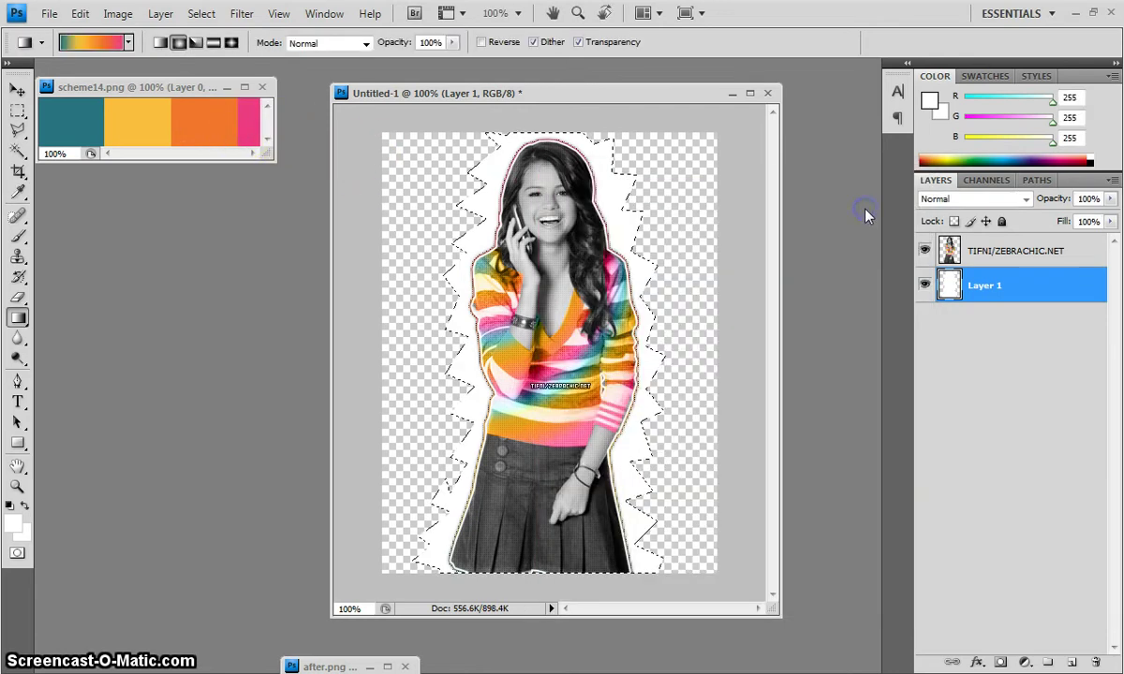
# Fill the zigzag selection on Layer 1 with the four-colour gradient, running diagonally from its upper-left tip to the bottom edge beside the skirt
pyautogui.moveTo(489, 93)
pyautogui.mouseDown()
pyautogui.moveTo(476, 95)
pyautogui.moveTo(478, 85)
pyautogui.mouseUp()
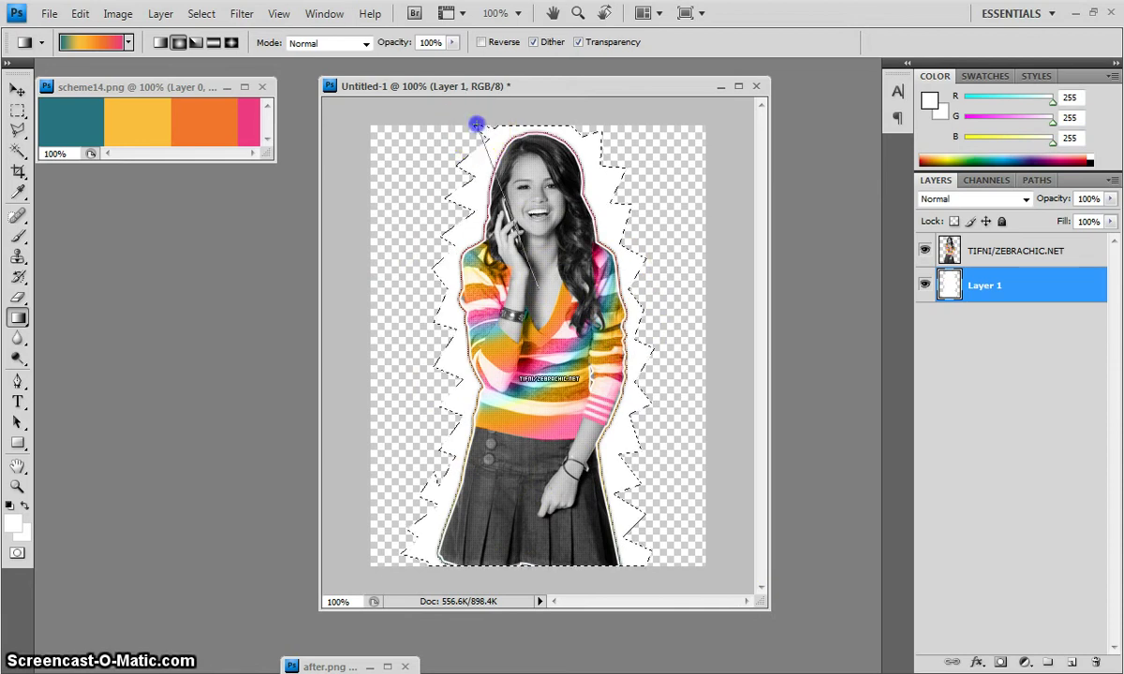
pyautogui.moveTo(476, 124); pyautogui.dragTo(611, 568)
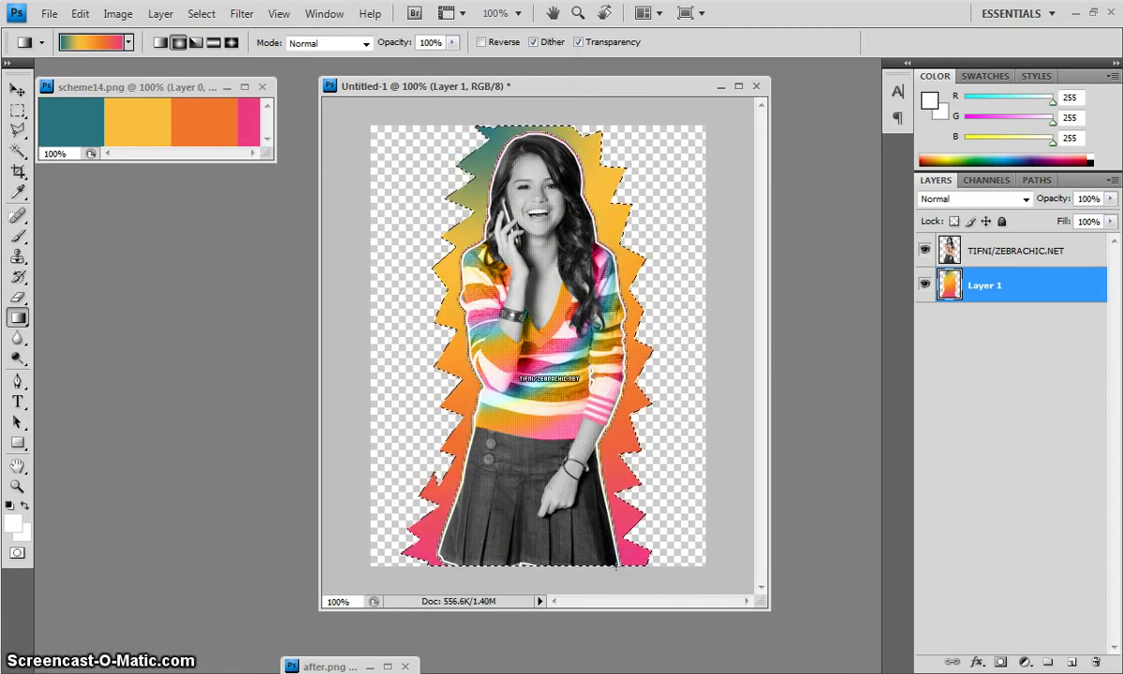
# Add a new blank layer named Layer 2 directly above the gradient layer
pyautogui.click(160, 13)
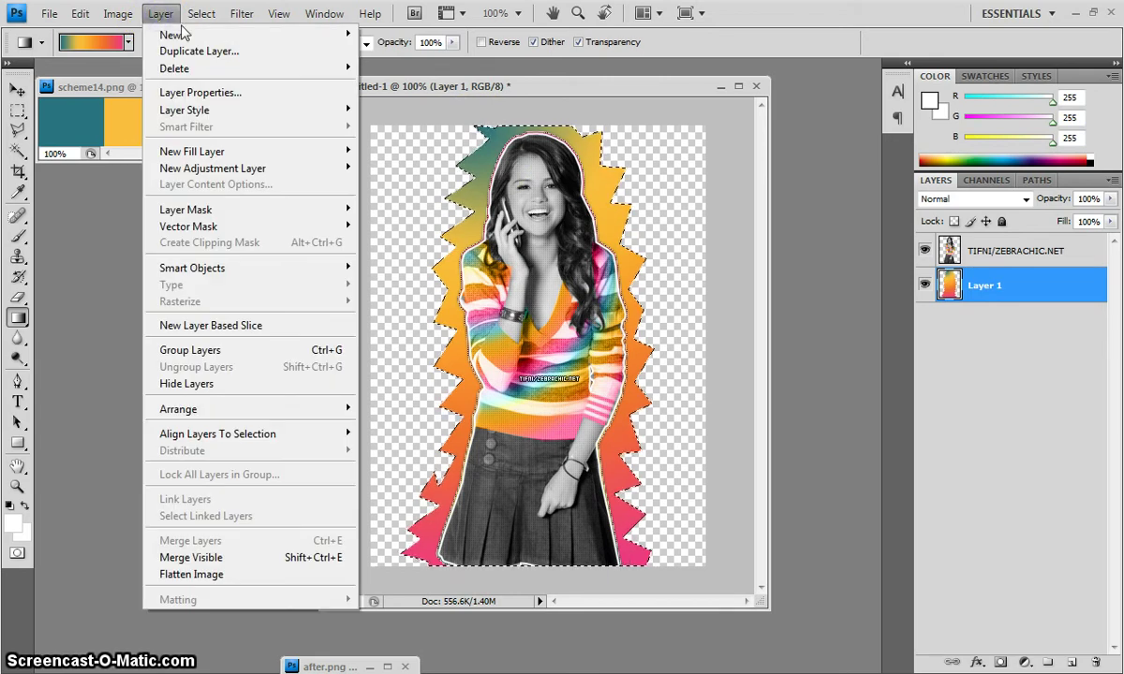
pyautogui.moveTo(184, 34)
pyautogui.click(423, 35)
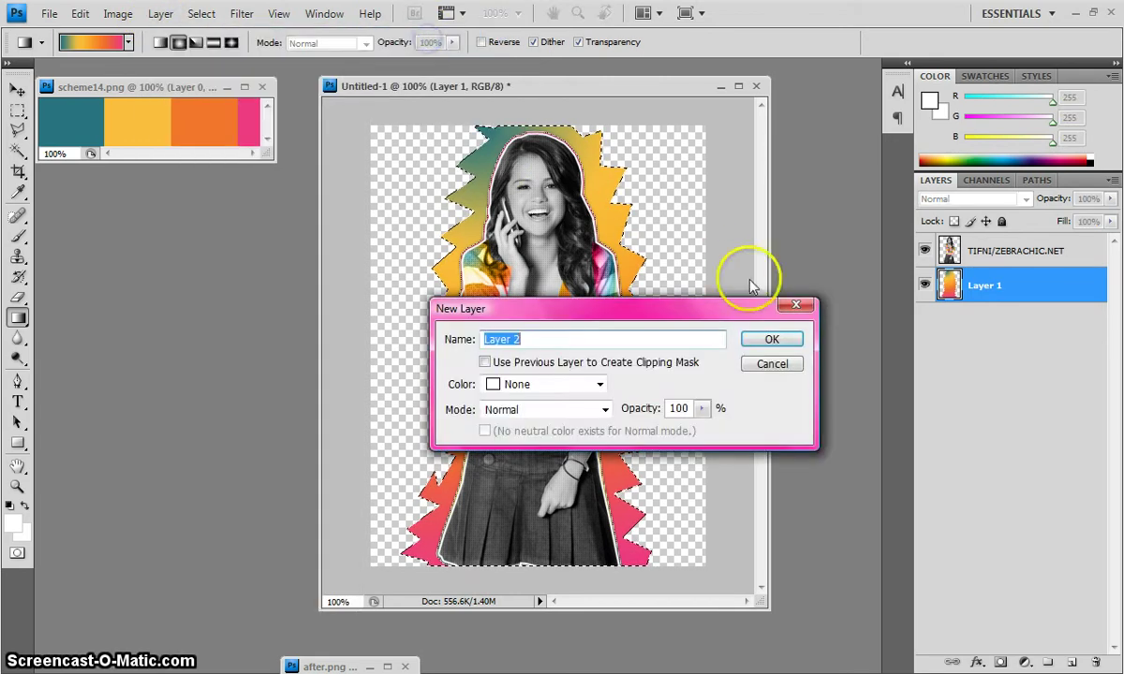
pyautogui.click(785, 343)
# Activate the Brush tool and browse the brush presets for the 167 px stars brush
pyautogui.click(18, 237)
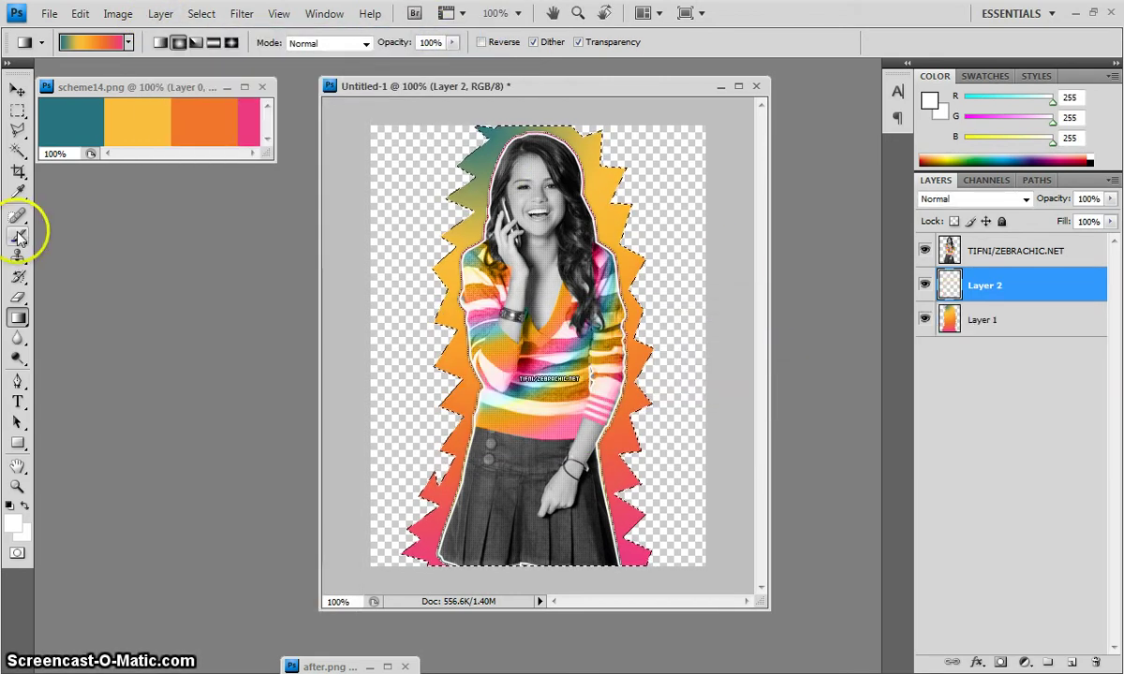
pyautogui.click(19, 237)
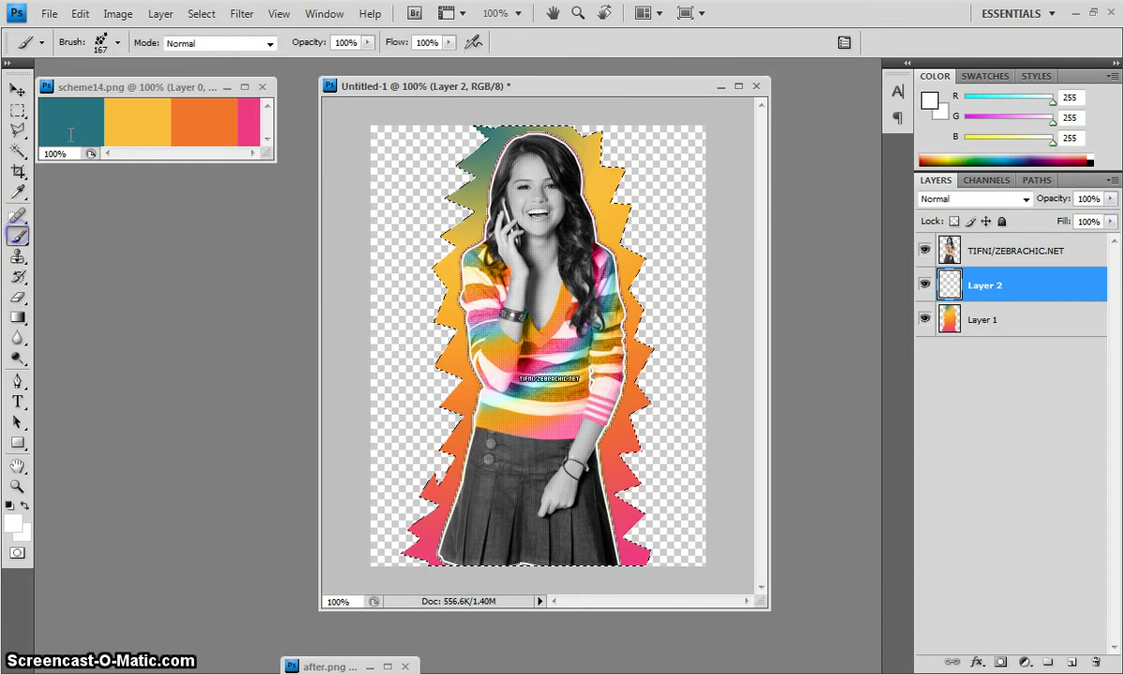
pyautogui.click(118, 45)
pyautogui.click(176, 220)
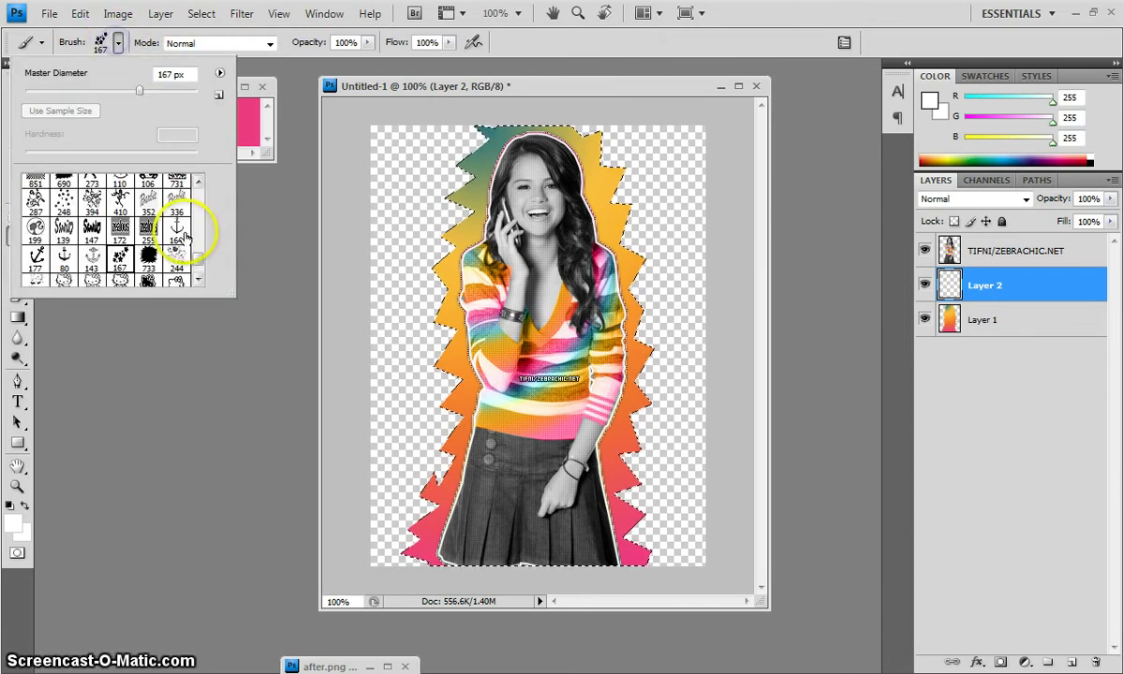
pyautogui.scroll(-3, 186, 236)
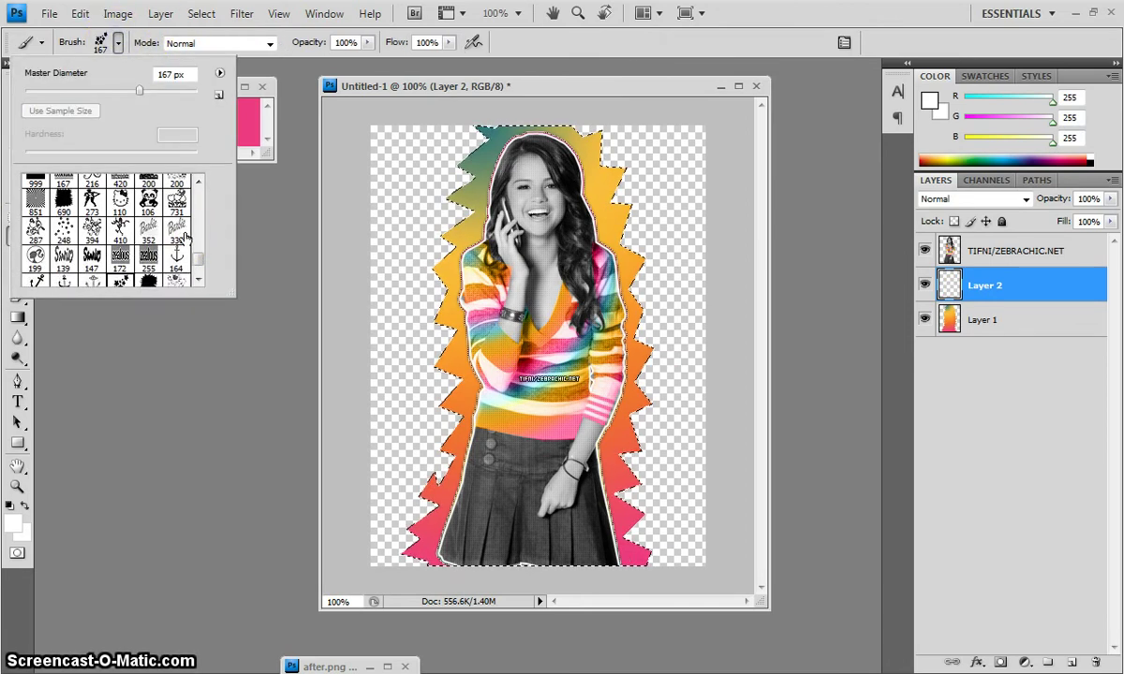
pyautogui.click(120, 243)
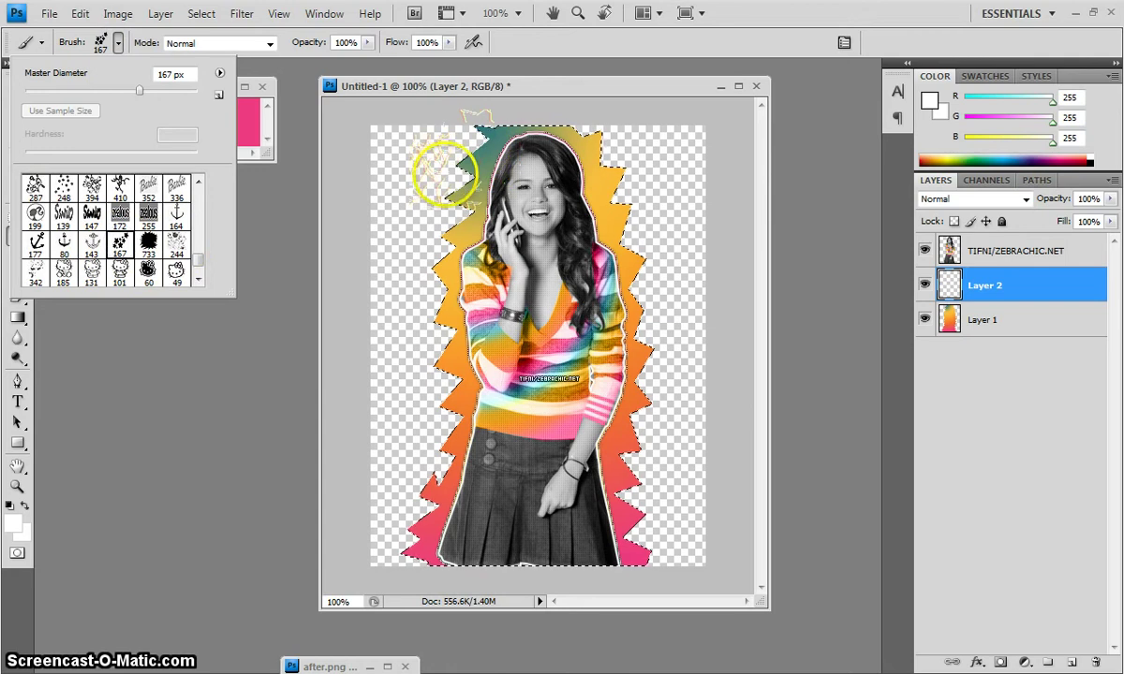
pyautogui.scroll(-6, 56, 230)
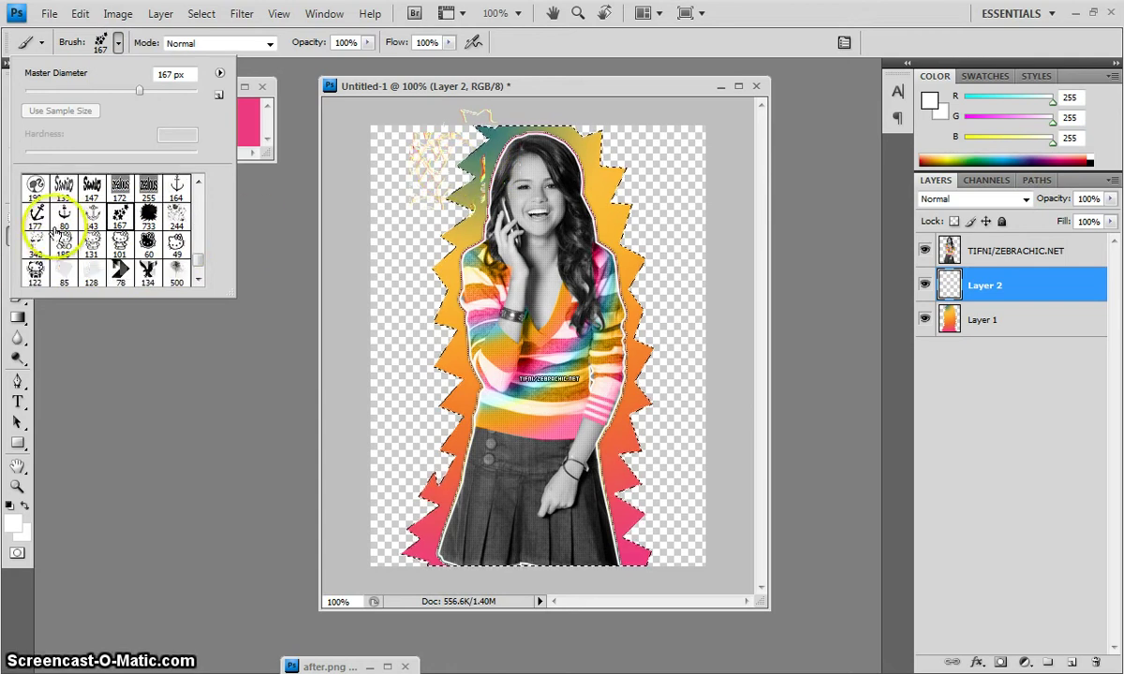
pyautogui.scroll(-5, 56, 229)
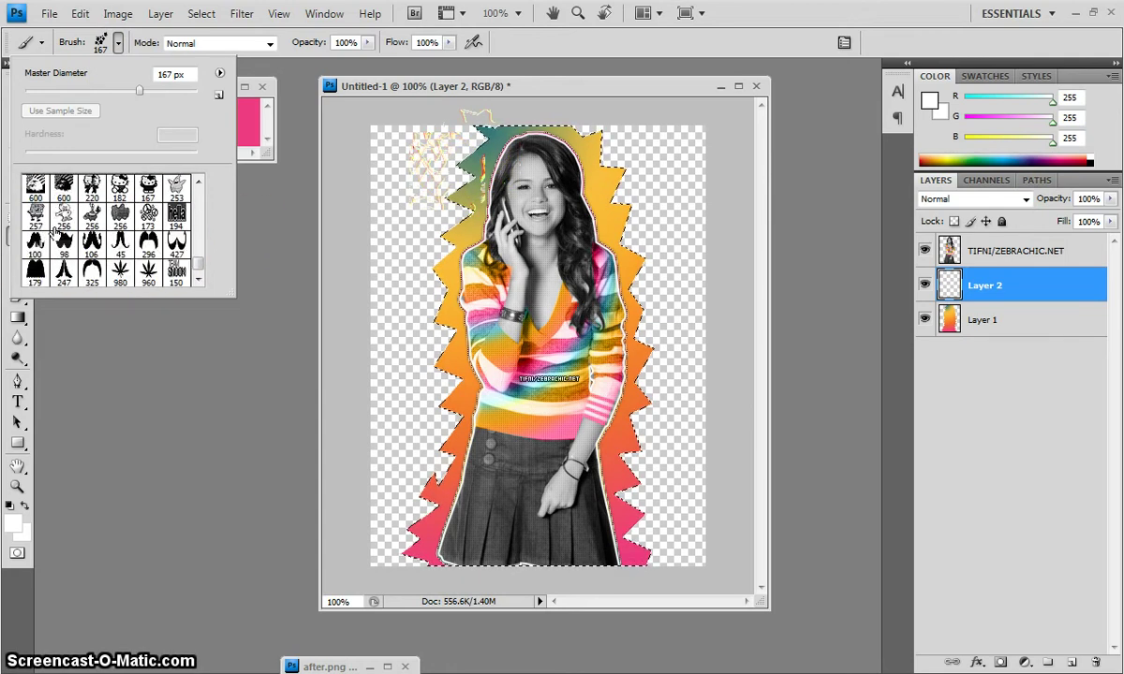
pyautogui.scroll(-6, 57, 229)
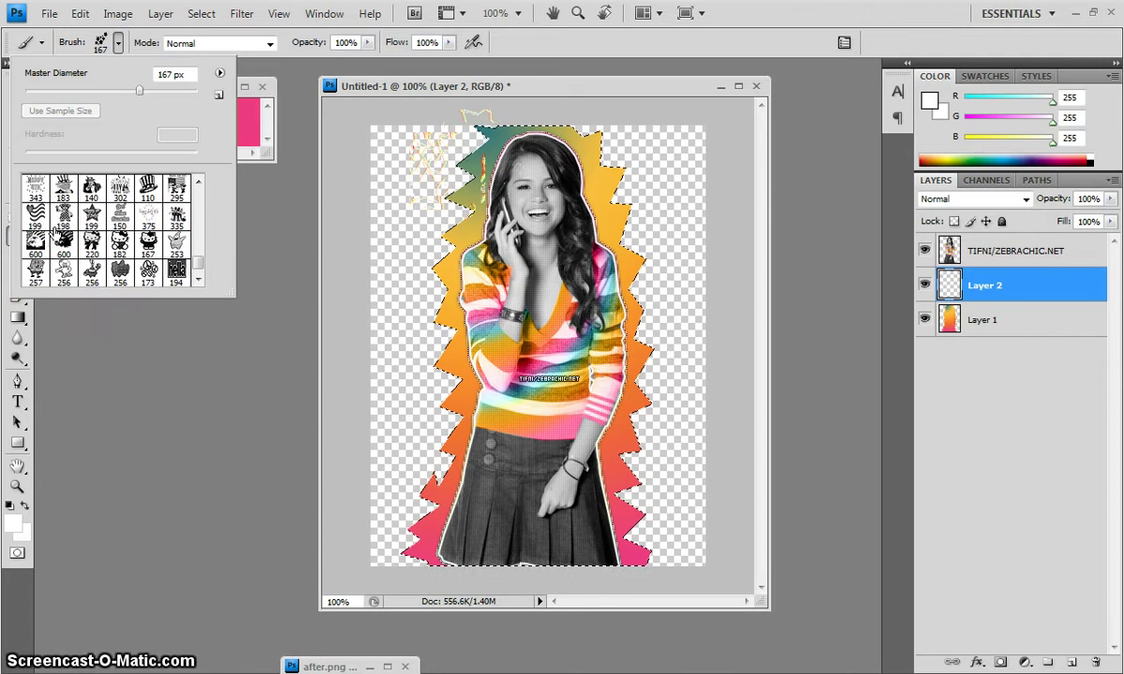
pyautogui.scroll(3, 57, 230)
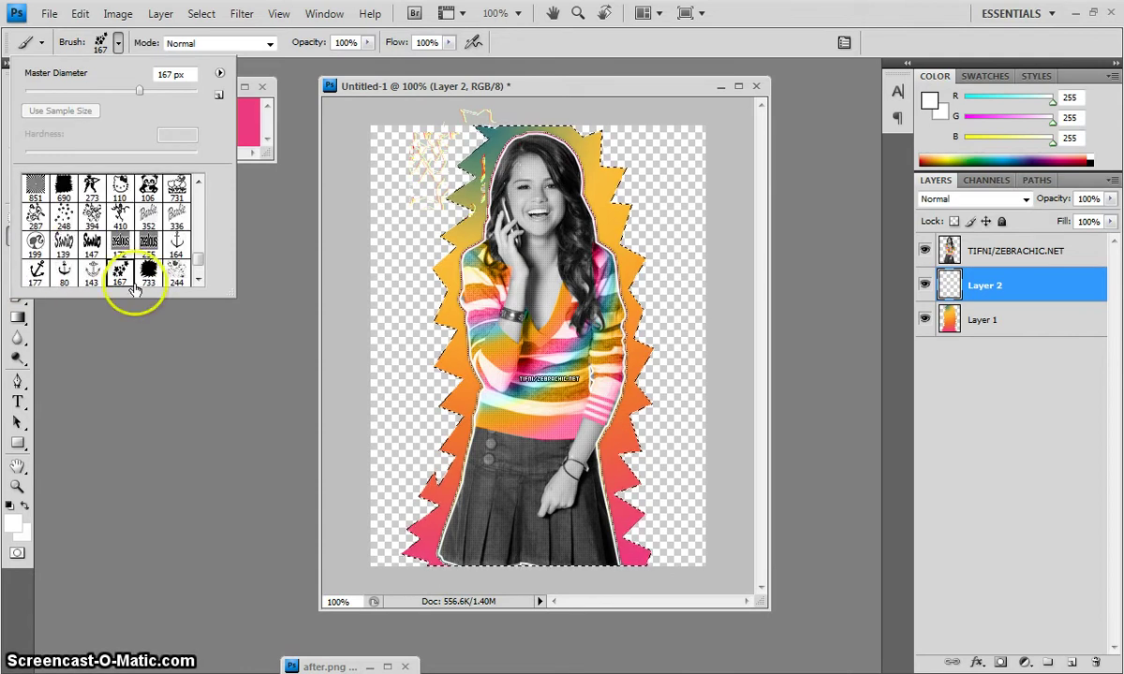
# Stamp white stars on Layer 2 throughout the zigzag selection, working from the head down to the bottom edge
pyautogui.click(433, 167)
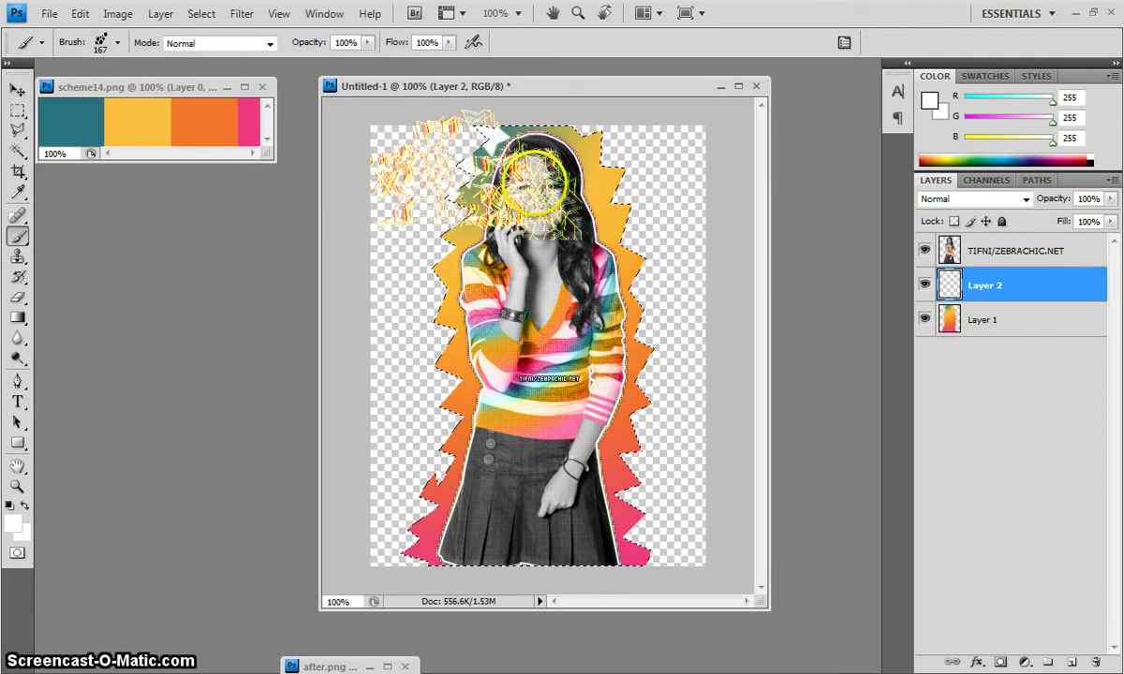
pyautogui.click(532, 178)
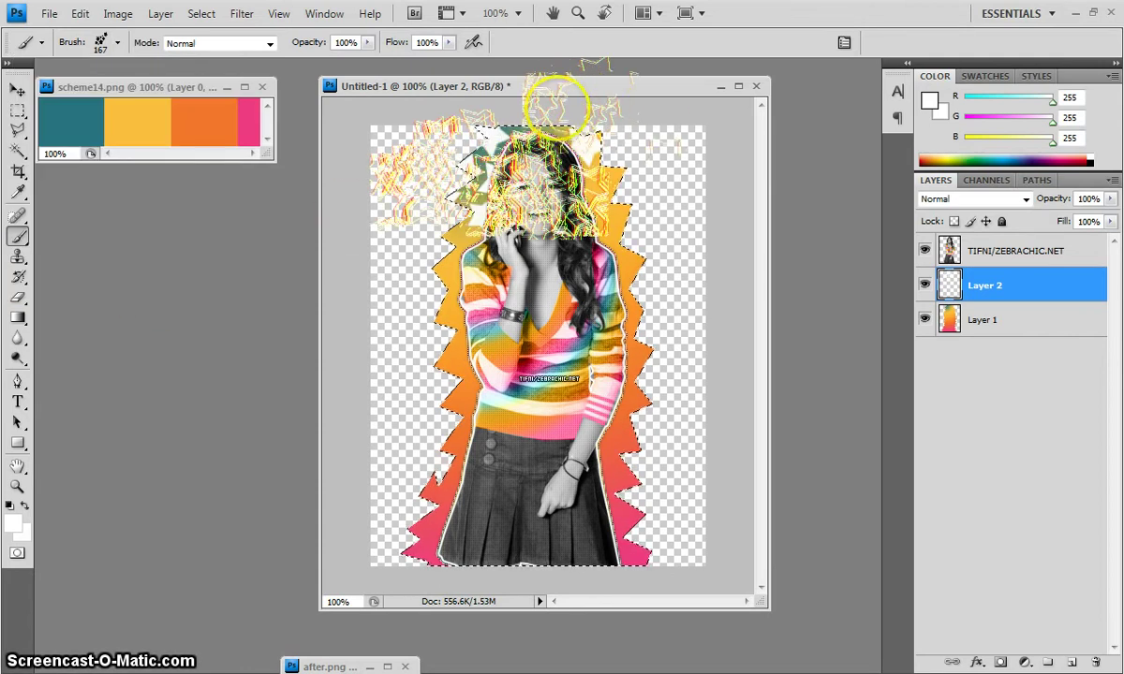
pyautogui.moveTo(545, 100); pyautogui.dragTo(588, 251)
pyautogui.click(409, 278)
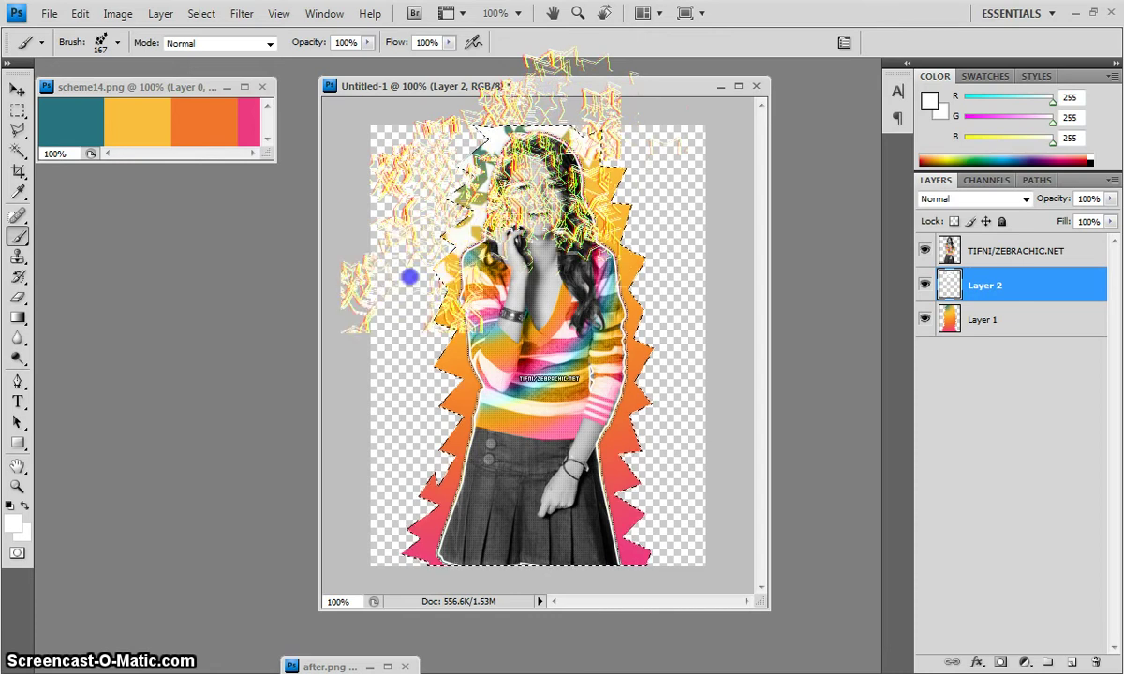
pyautogui.click(571, 251)
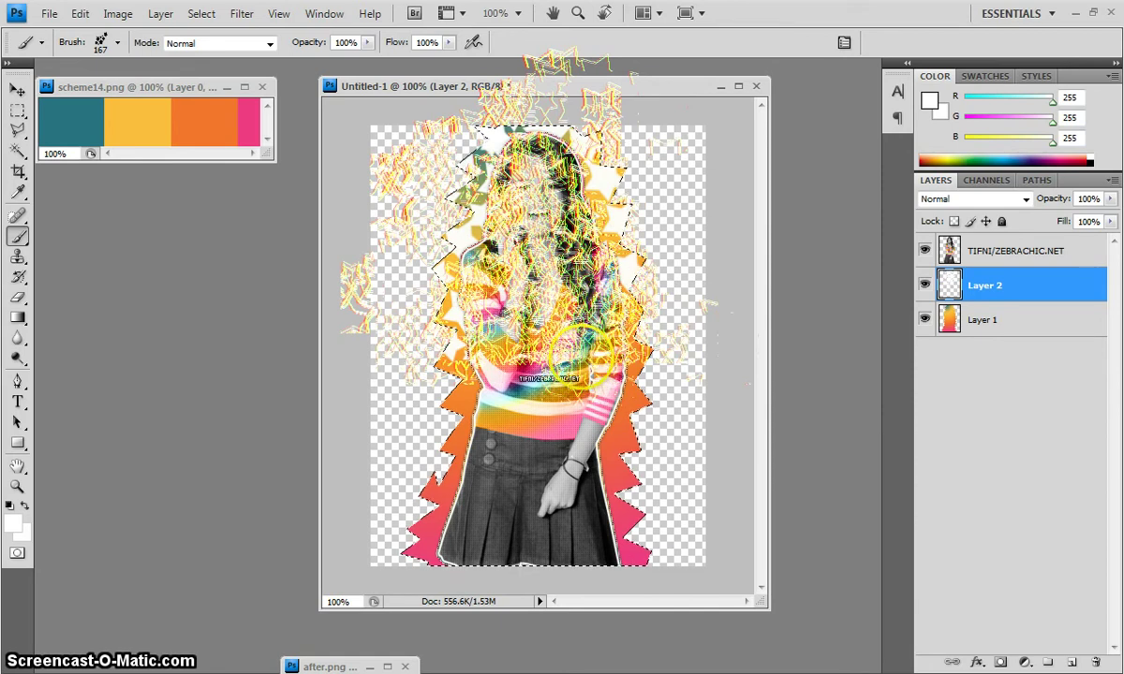
pyautogui.click(389, 426)
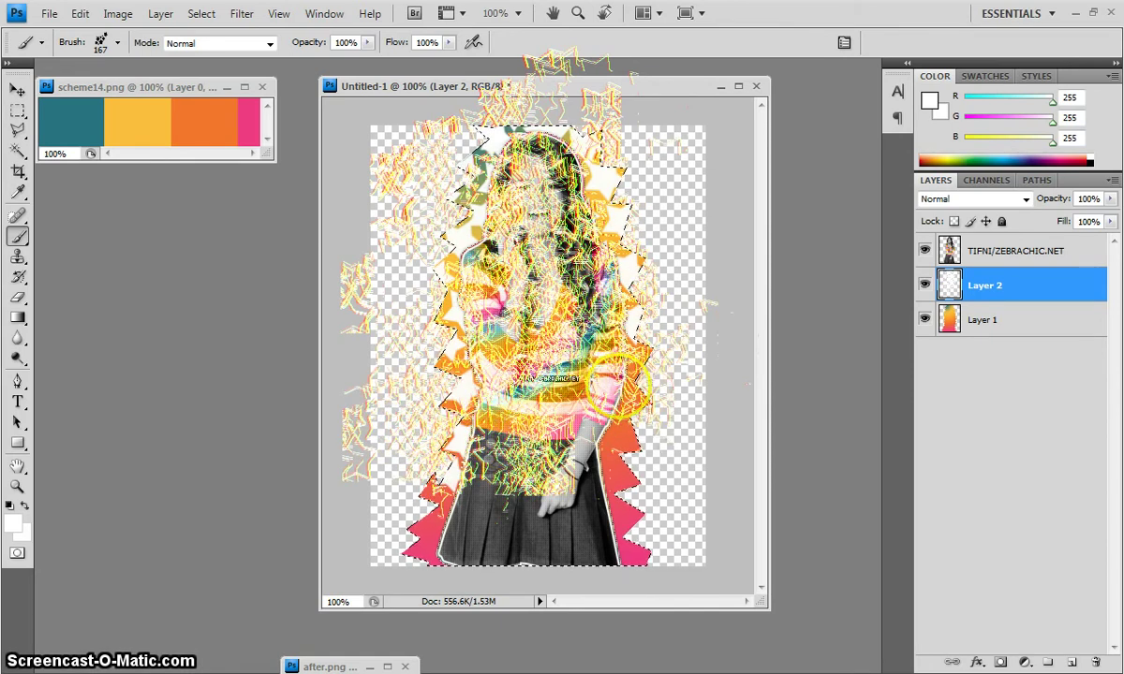
pyautogui.click(658, 512)
pyautogui.click(571, 496)
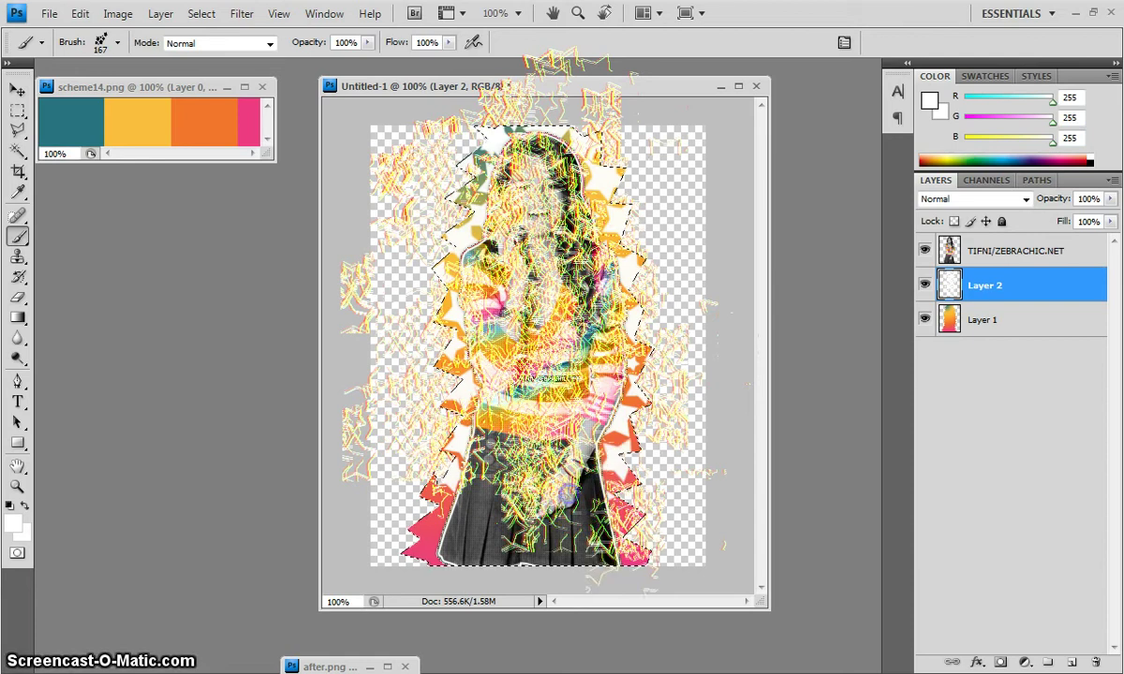
pyautogui.click(386, 547)
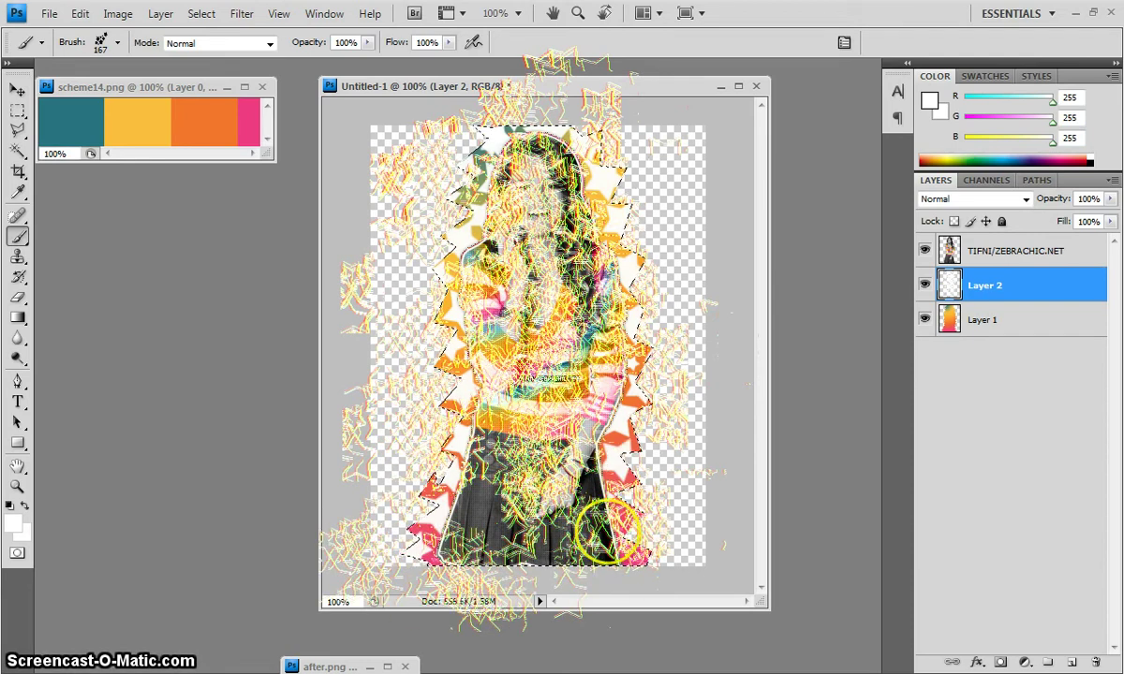
pyautogui.click(716, 560)
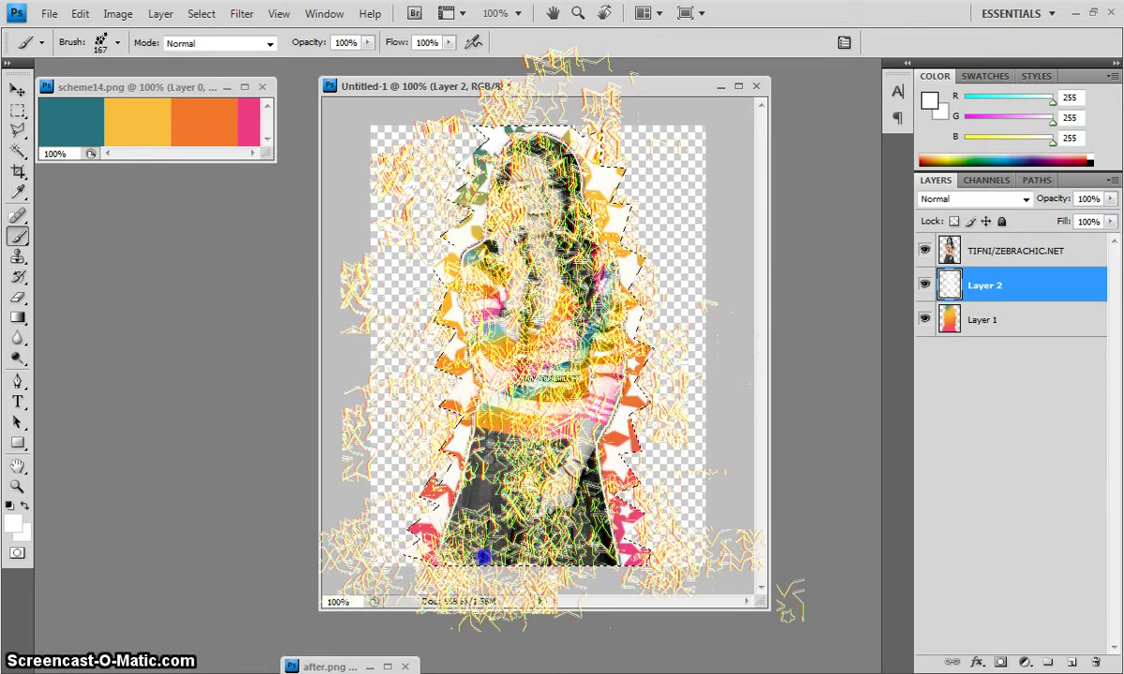
pyautogui.click(777, 604)
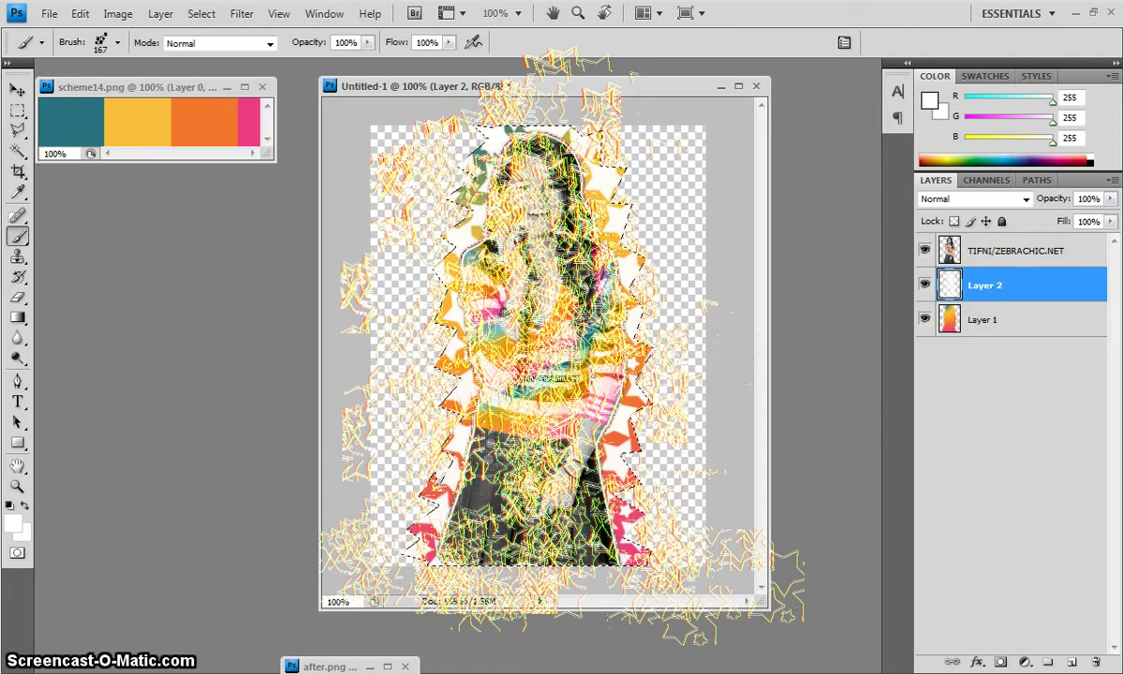
pyautogui.click(977, 663)
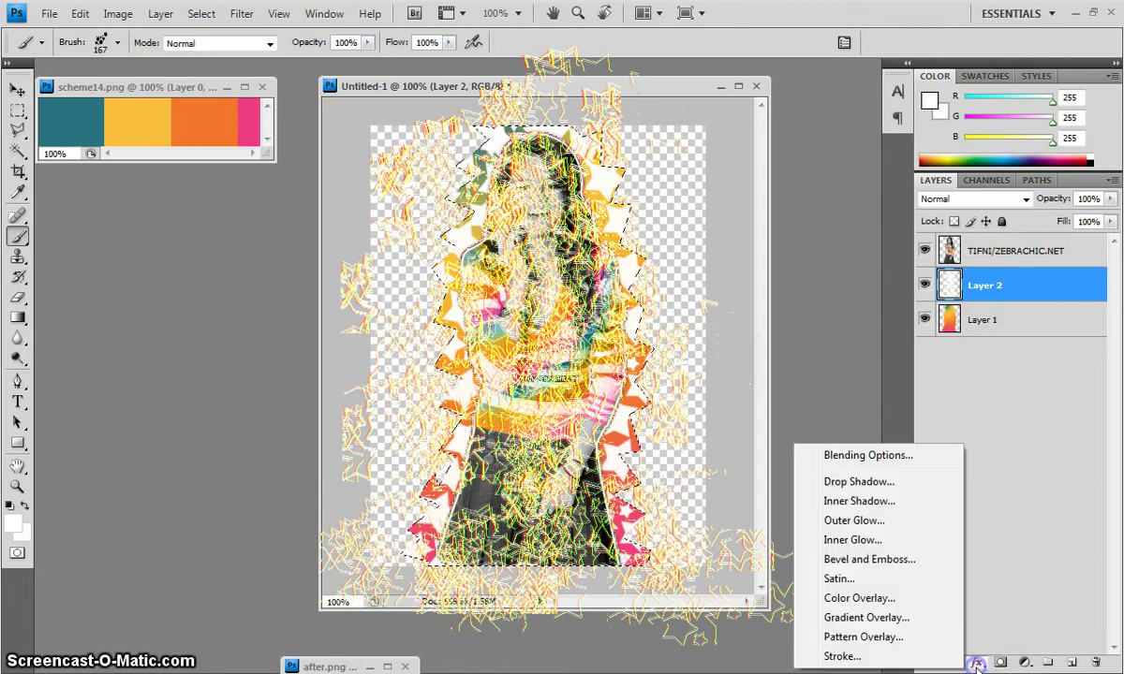
pyautogui.click(918, 480)
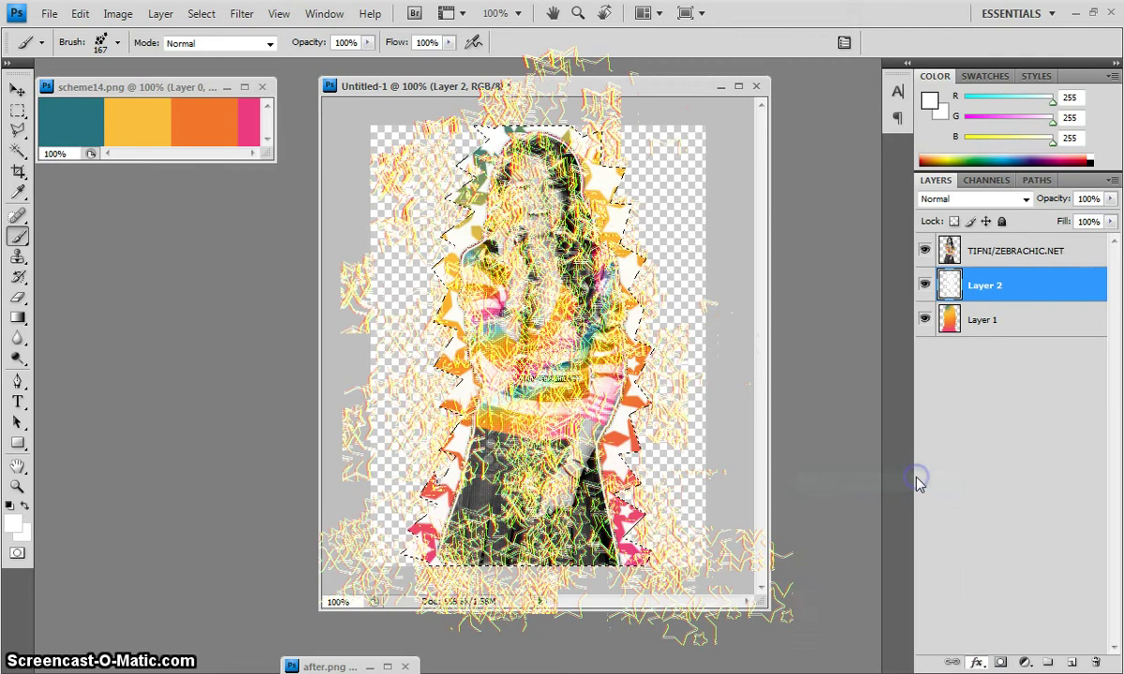
pyautogui.click(1021, 378)
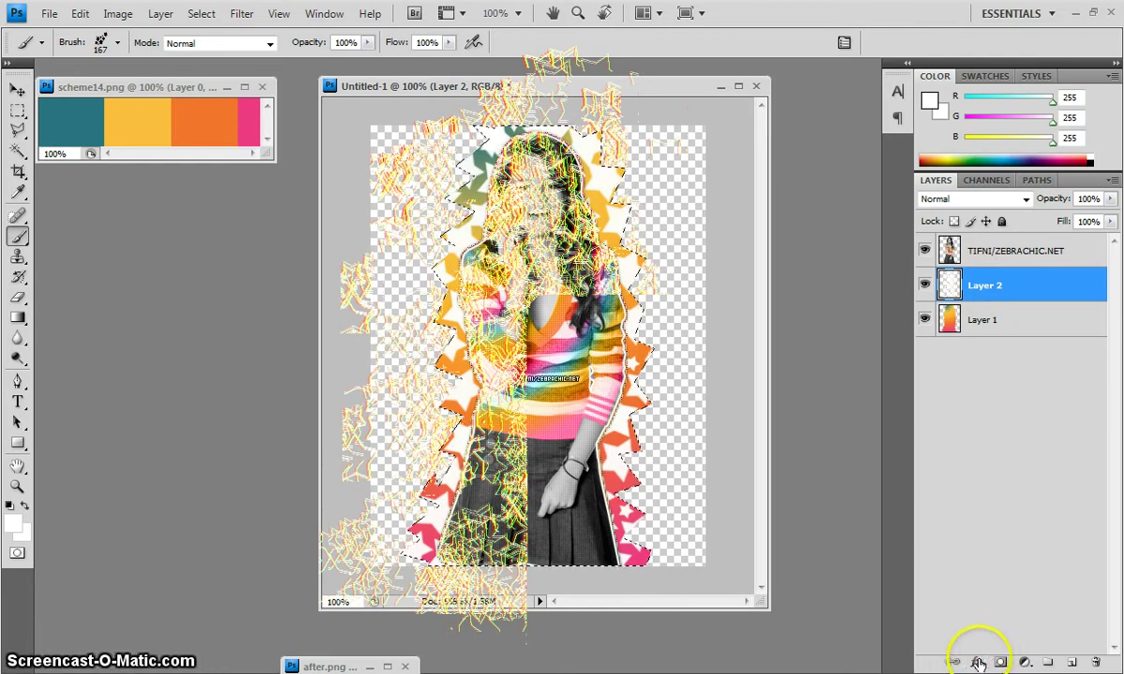
# Apply a drop shadow to the white stars on Layer 2 with 0 px distance and 3 px size, and collapse its effects list
pyautogui.rightClick(988, 284)
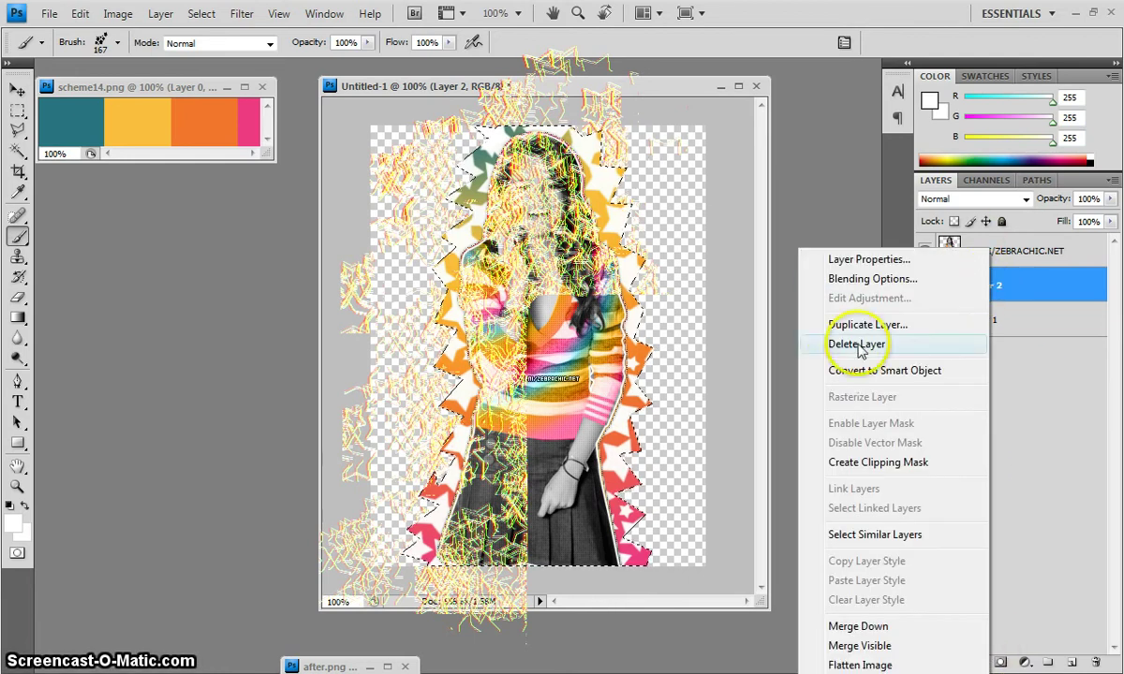
pyautogui.click(874, 279)
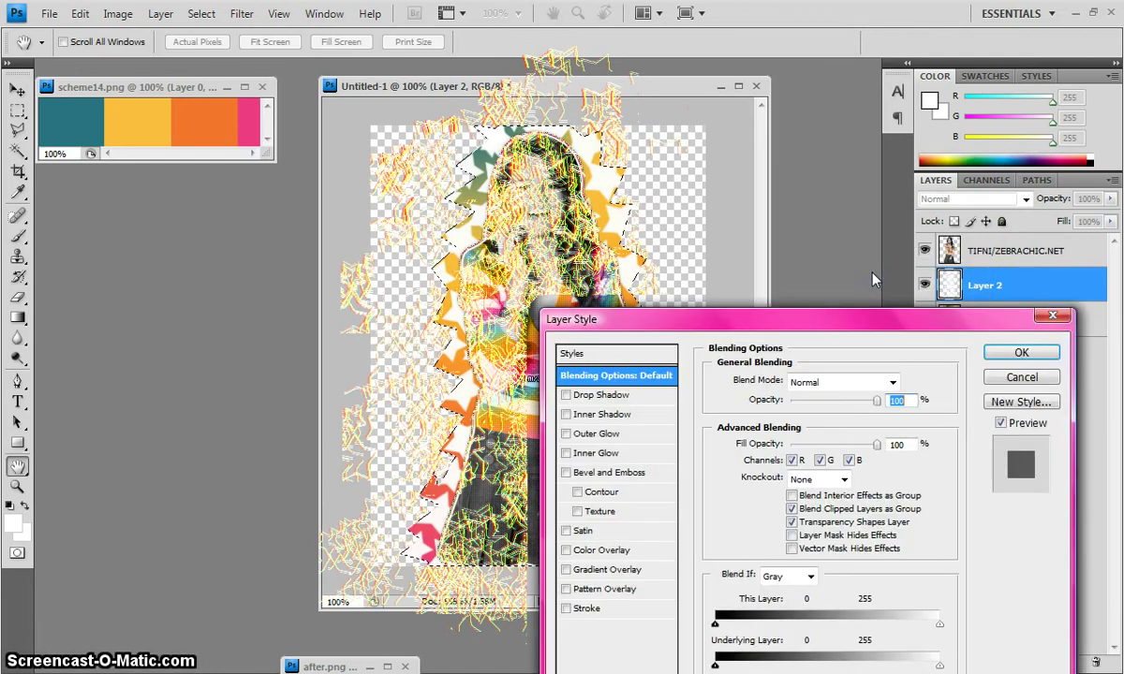
pyautogui.moveTo(803, 317); pyautogui.dragTo(791, 275)
pyautogui.click(510, 313)
pyautogui.click(805, 408)
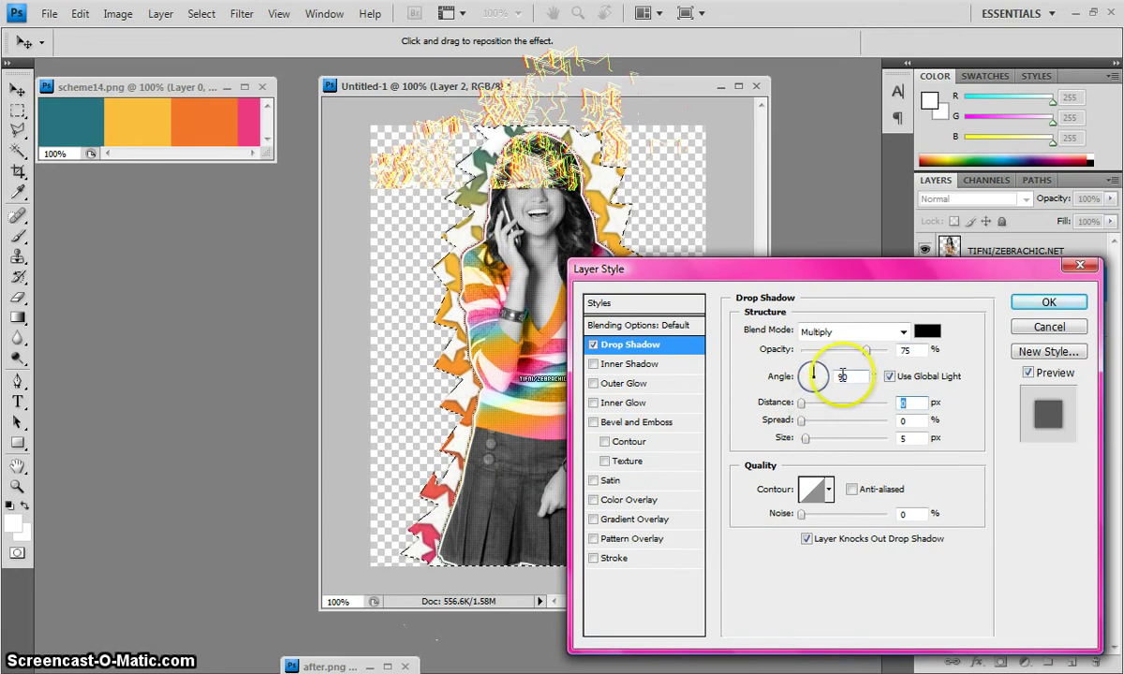
pyautogui.click(805, 439)
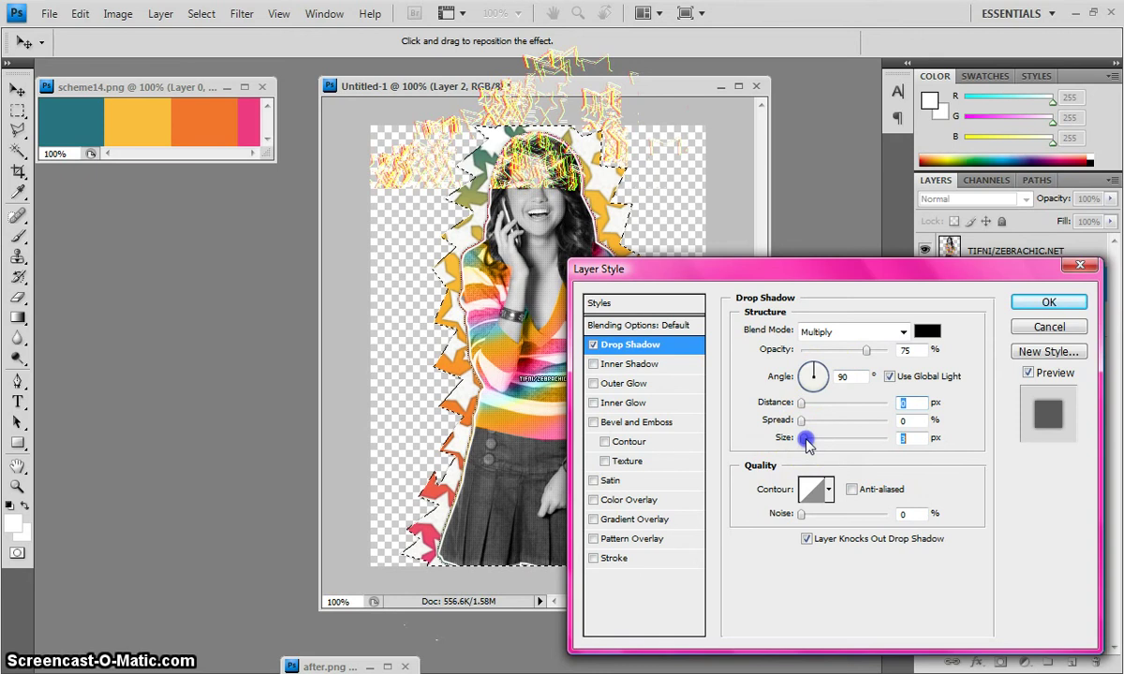
pyautogui.click(1049, 302)
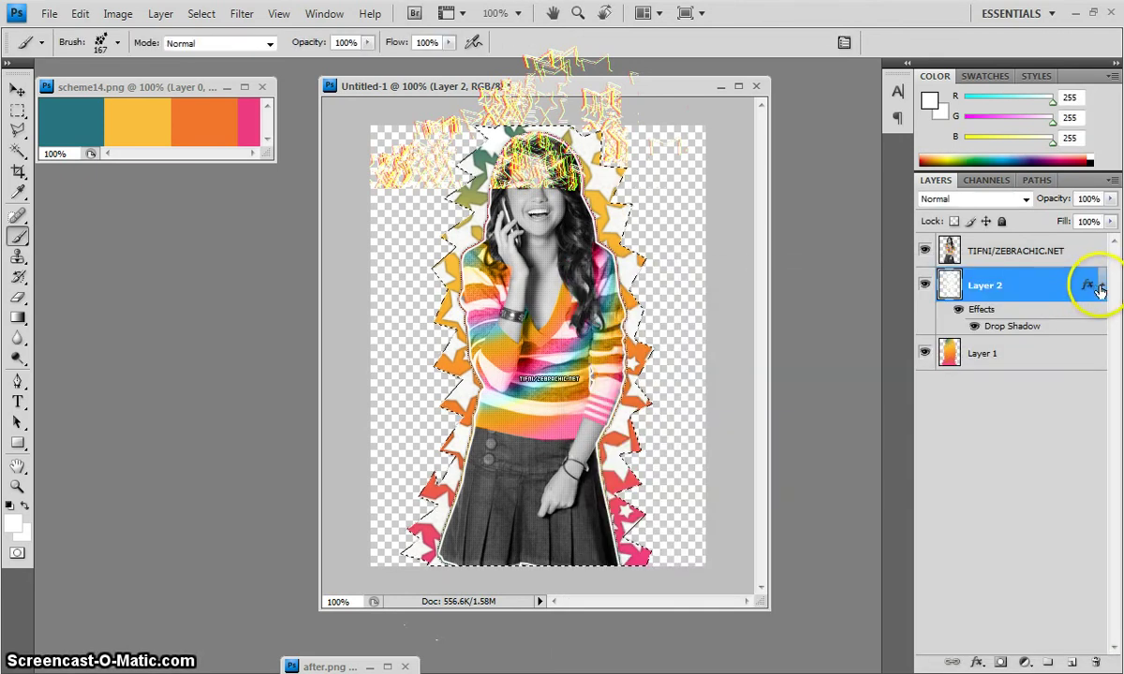
pyautogui.click(1102, 286)
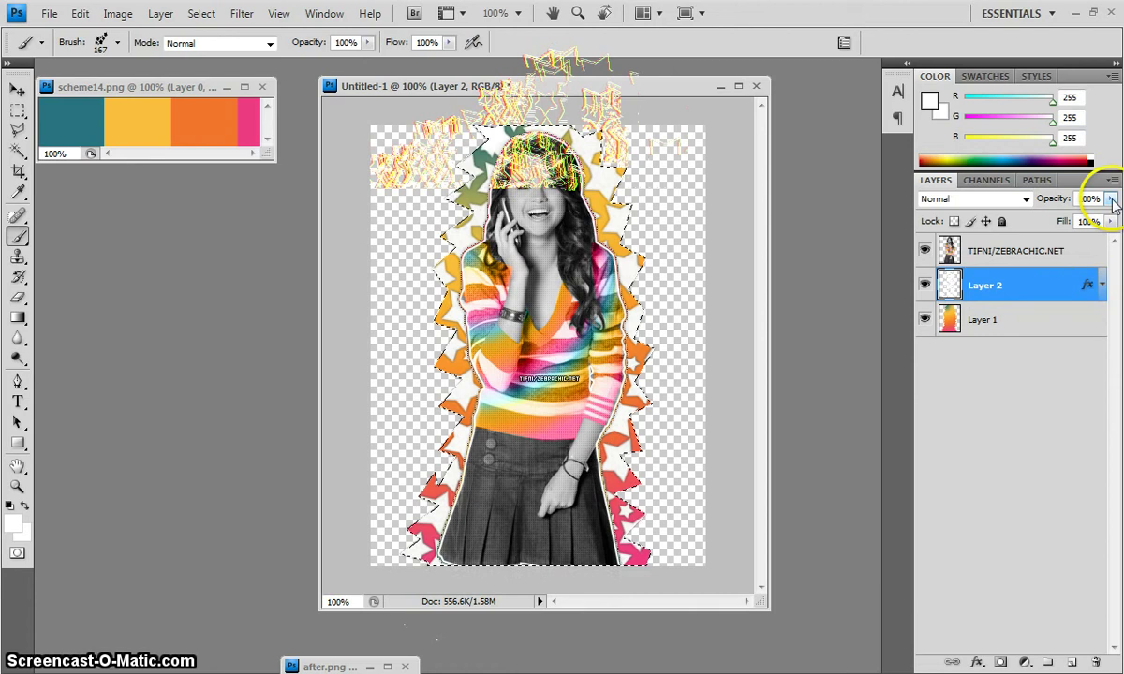
# Lower the opacity of Layer 2 to 90%
pyautogui.click(1110, 200)
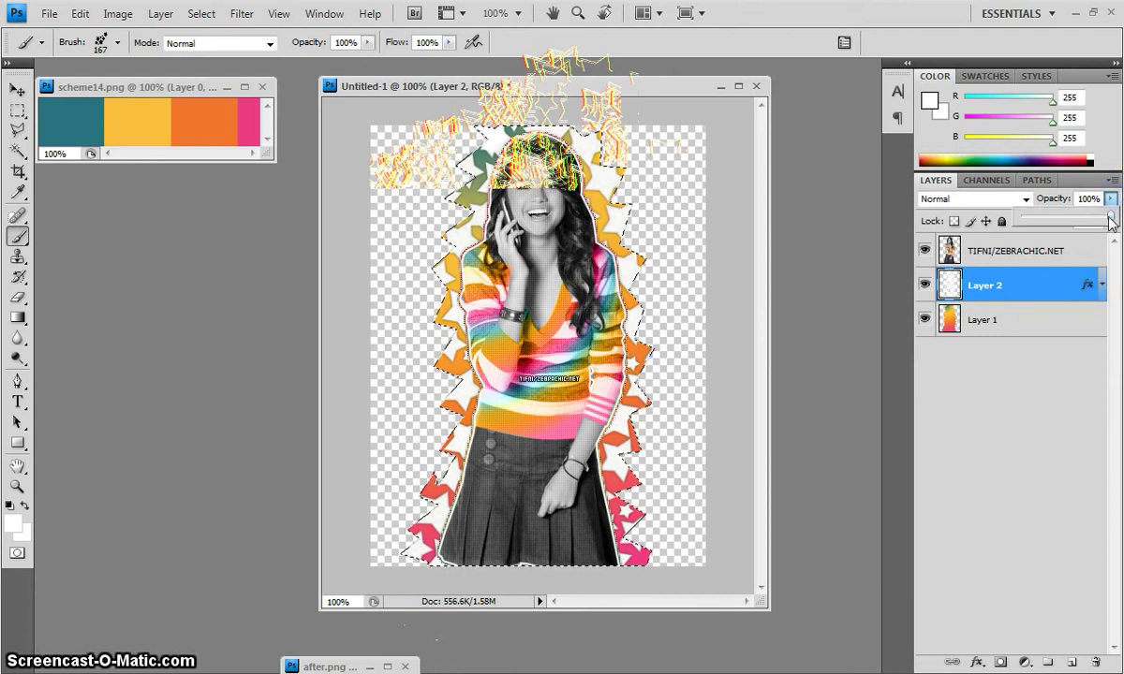
pyautogui.moveTo(1111, 217)
pyautogui.mouseDown()
pyautogui.moveTo(1082, 219)
pyautogui.moveTo(1105, 221)
pyautogui.mouseUp()
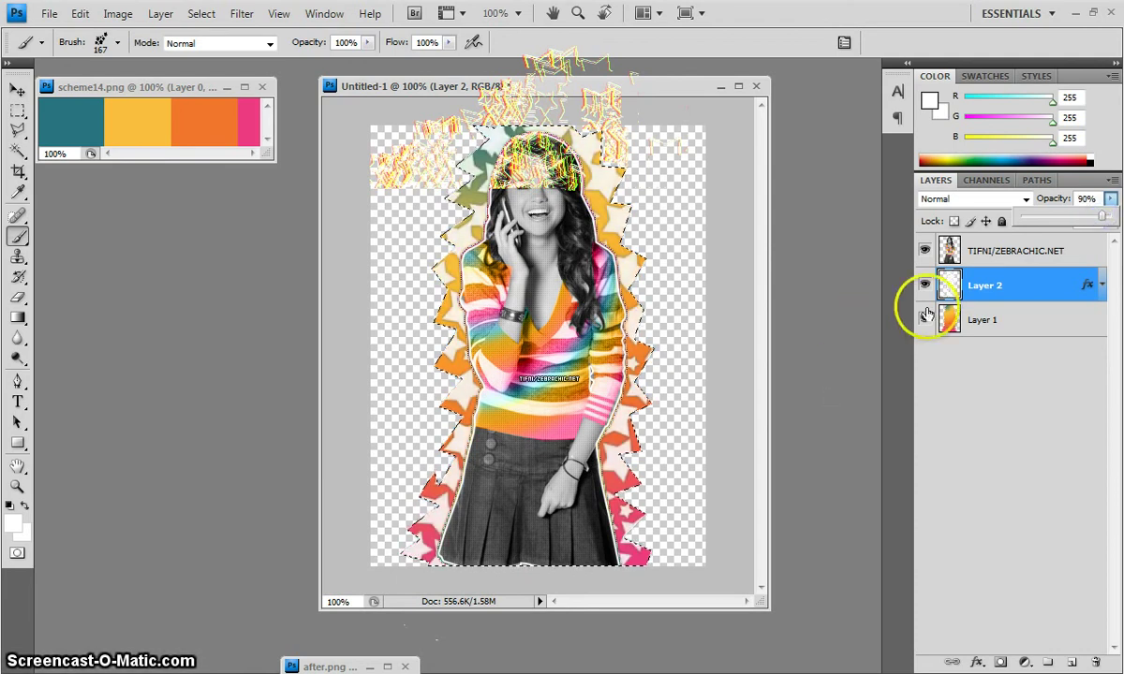
pyautogui.click(828, 354)
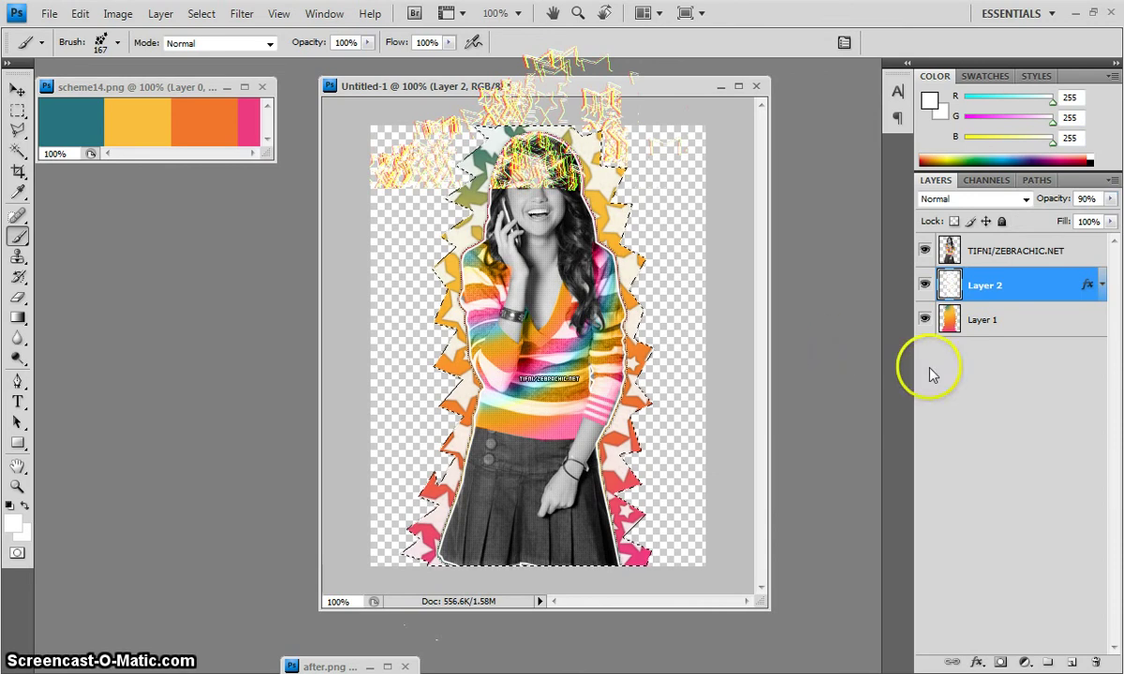
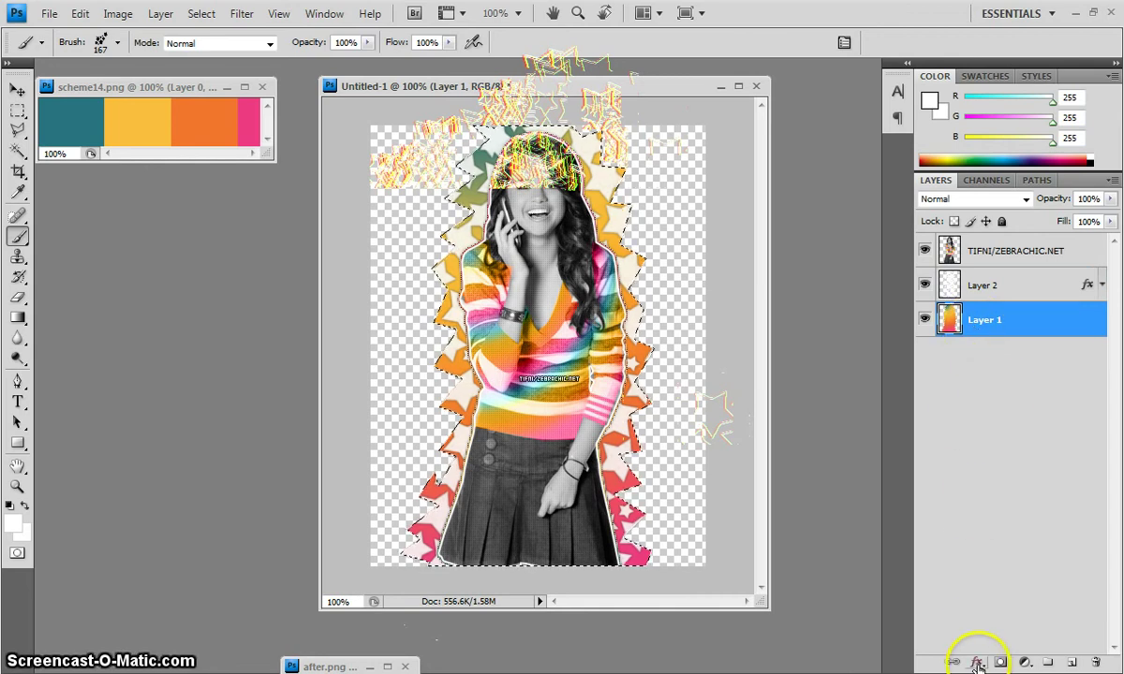
# Add a 4 px stroke layer effect to the zigzag shape on Layer 1
pyautogui.rightClick(1000, 318)
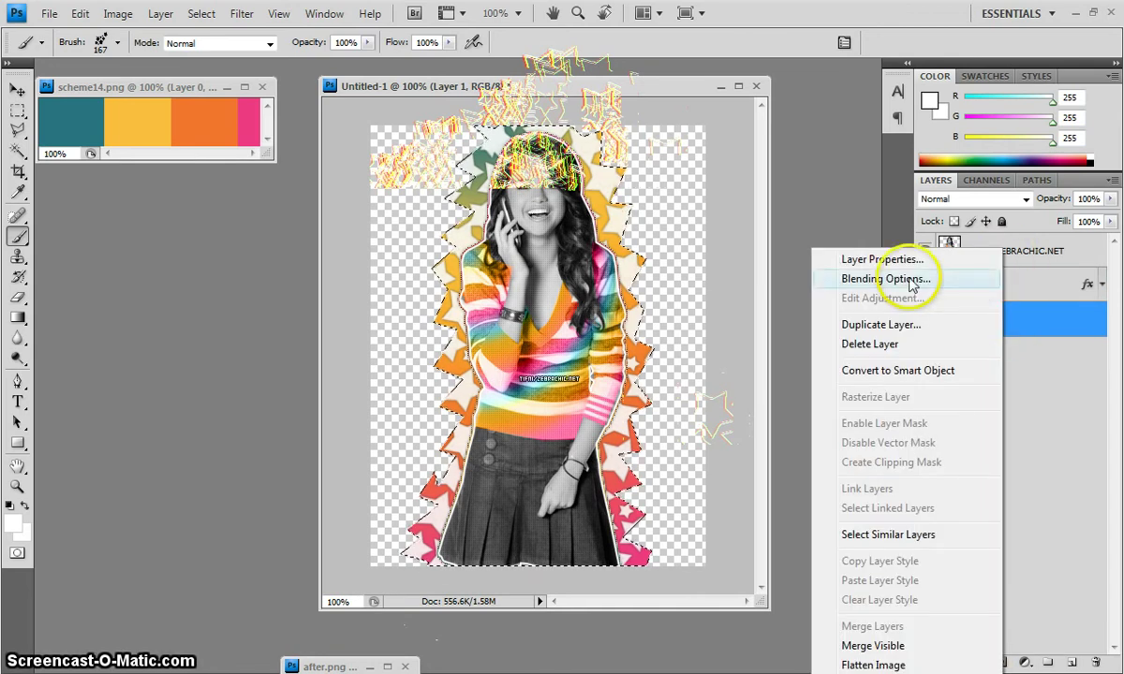
pyautogui.click(885, 279)
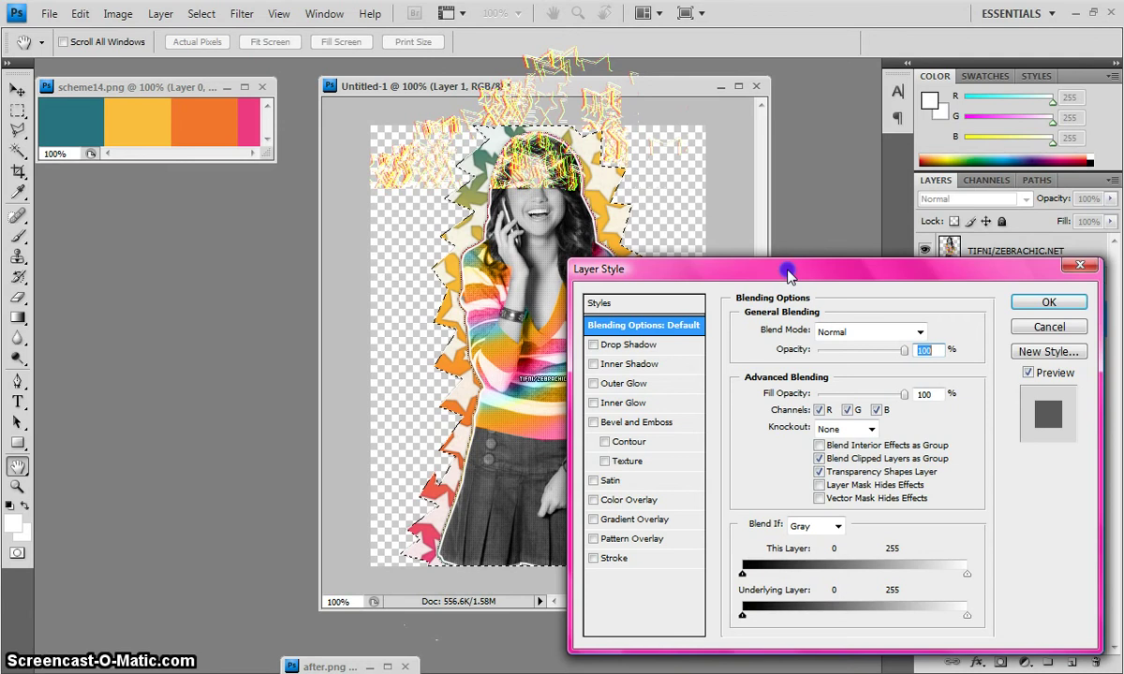
pyautogui.moveTo(789, 274); pyautogui.dragTo(729, 272)
pyautogui.click(576, 560)
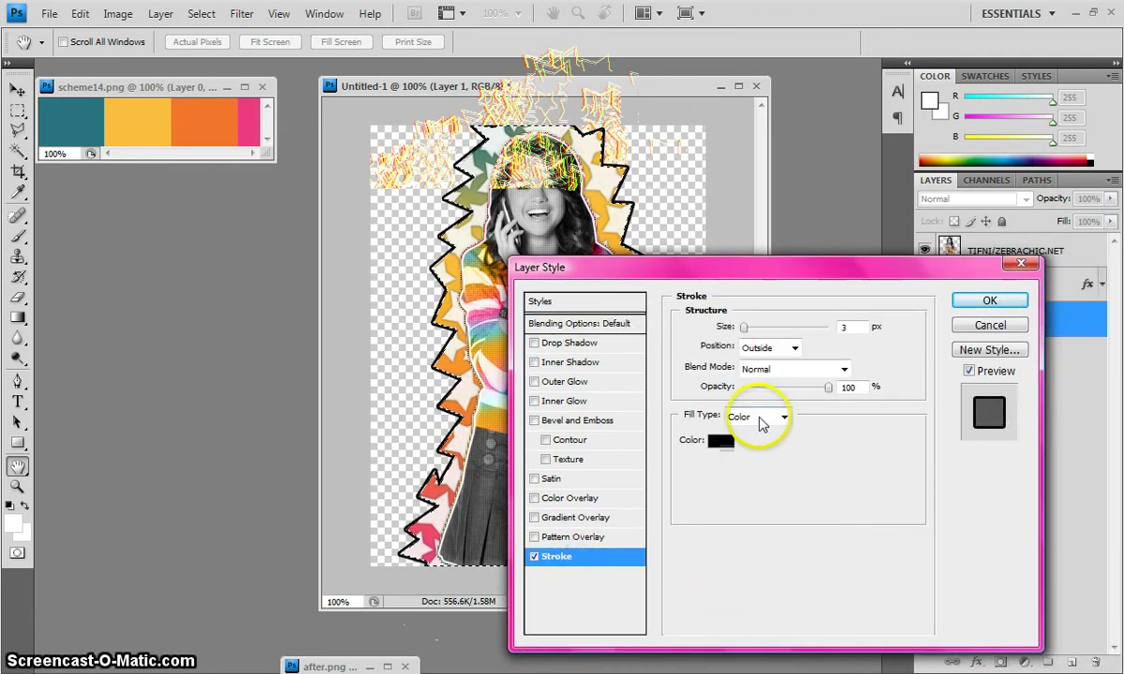
pyautogui.doubleClick(838, 328)
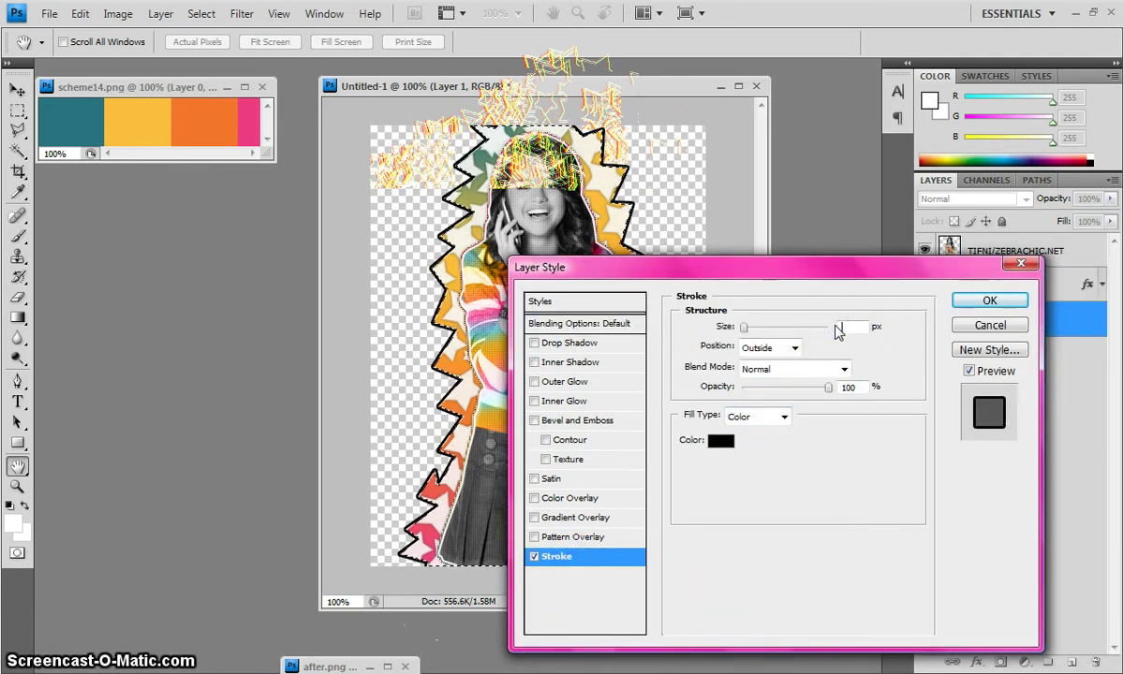
# Set the Layer 1 stroke's fill type to Pattern, using the white pattern with a small black square
pyautogui.click(759, 417)
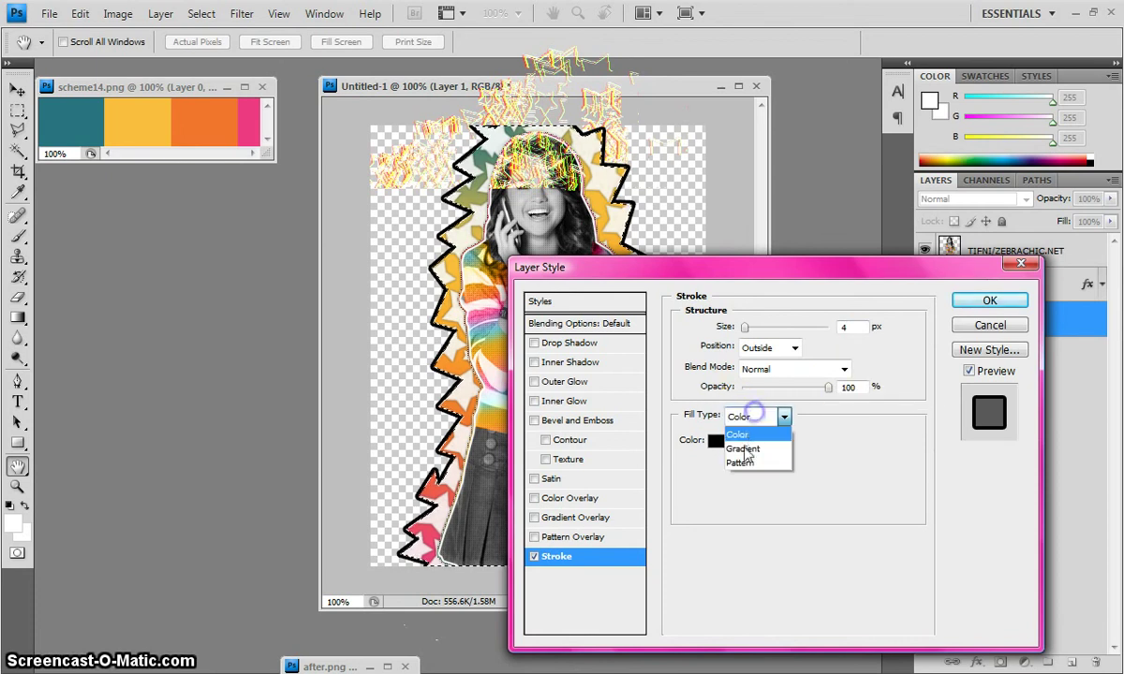
pyautogui.click(740, 463)
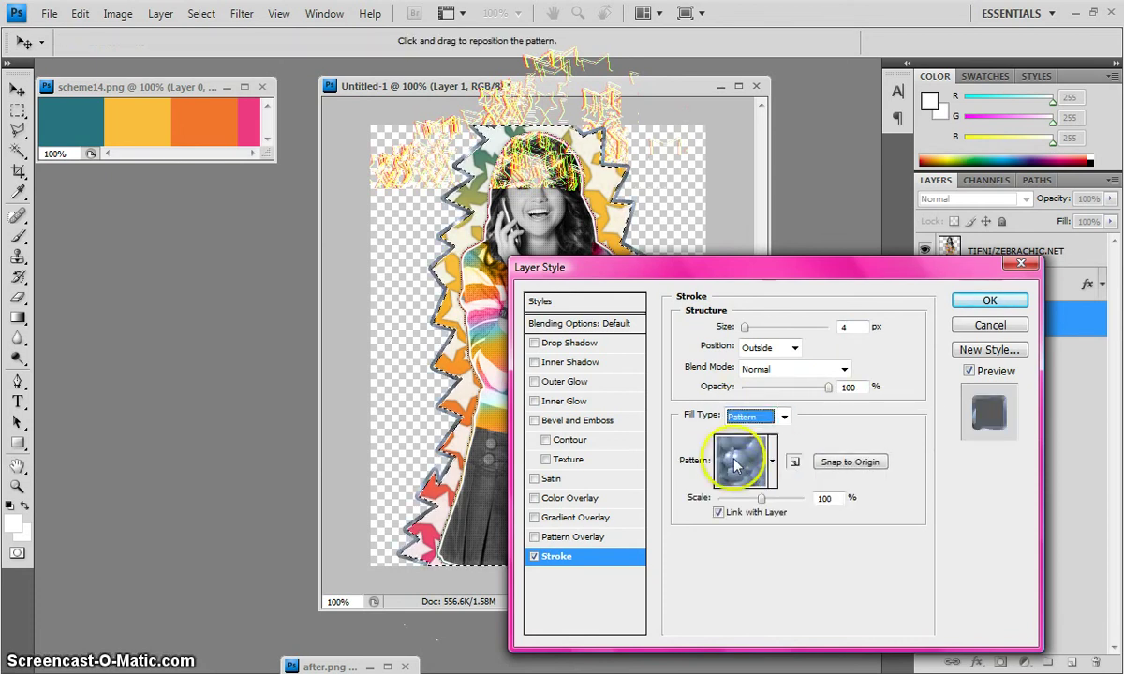
pyautogui.click(746, 459)
pyautogui.click(871, 412)
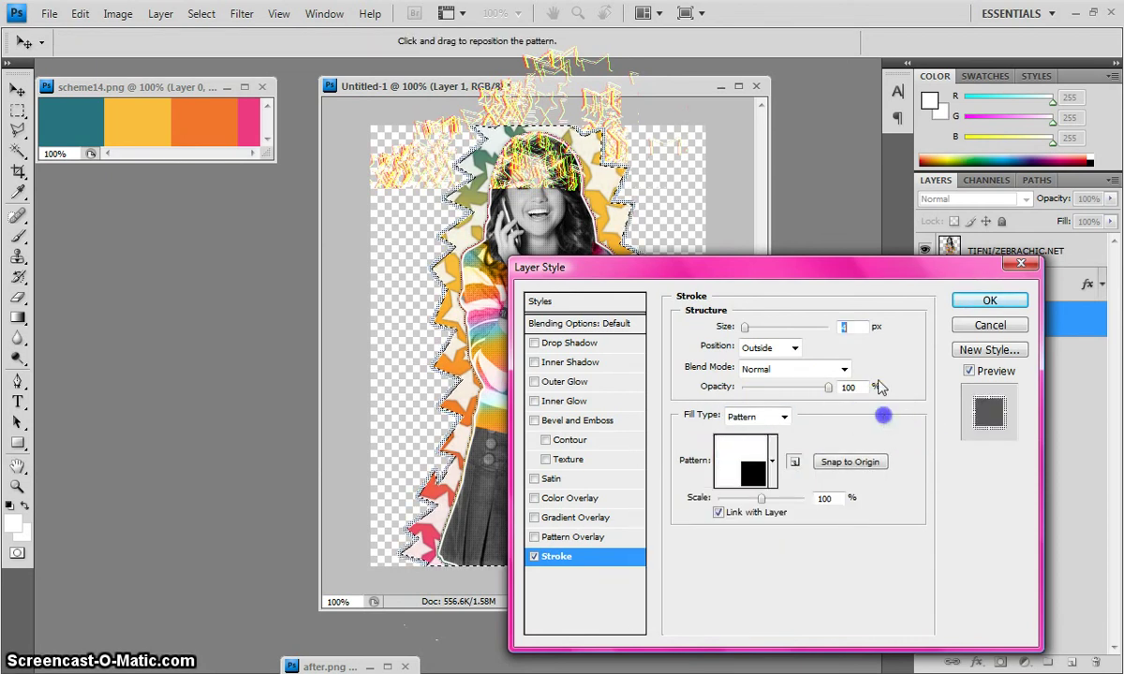
pyautogui.doubleClick(844, 327)
# Add an adjusted drop shadow to Layer 1, apply its layer style and collapse the layer's effects list
pyautogui.click(548, 343)
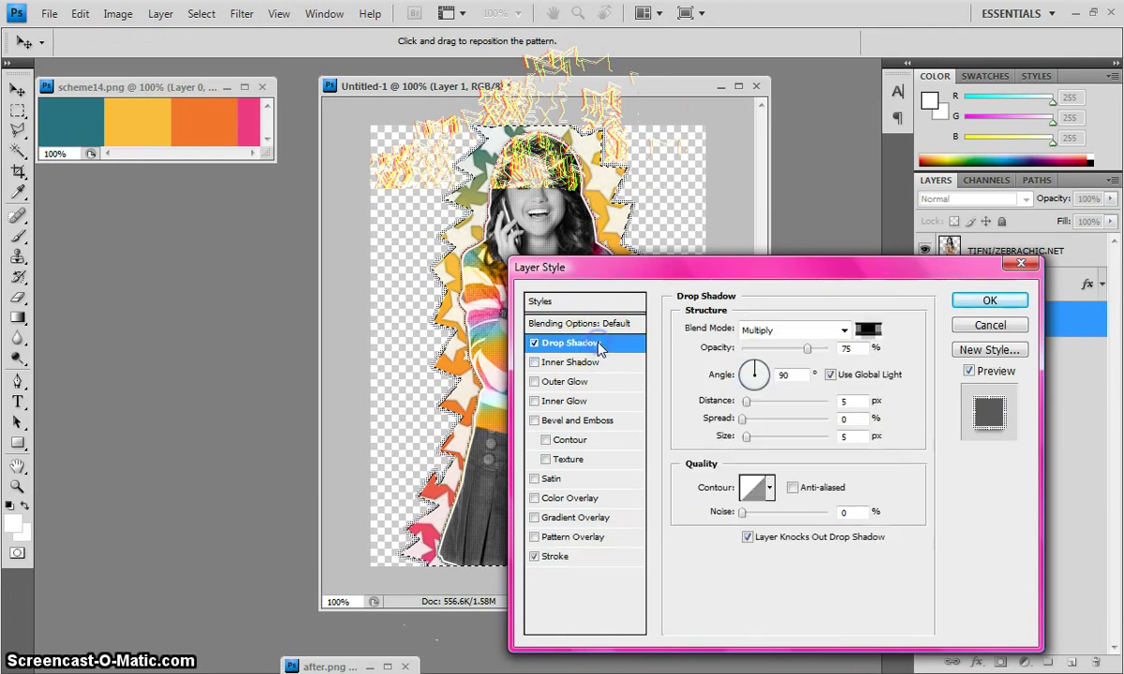
pyautogui.moveTo(750, 402)
pyautogui.mouseDown()
pyautogui.moveTo(766, 438)
pyautogui.moveTo(750, 439)
pyautogui.mouseUp()
pyautogui.click(981, 300)
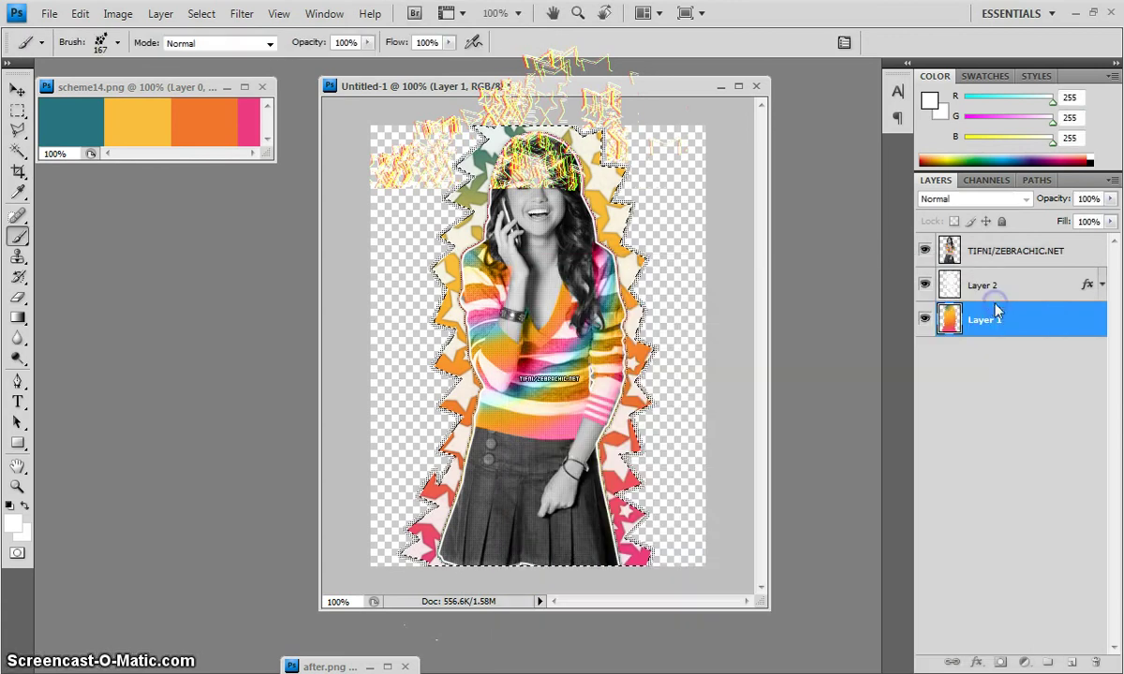
pyautogui.click(1102, 320)
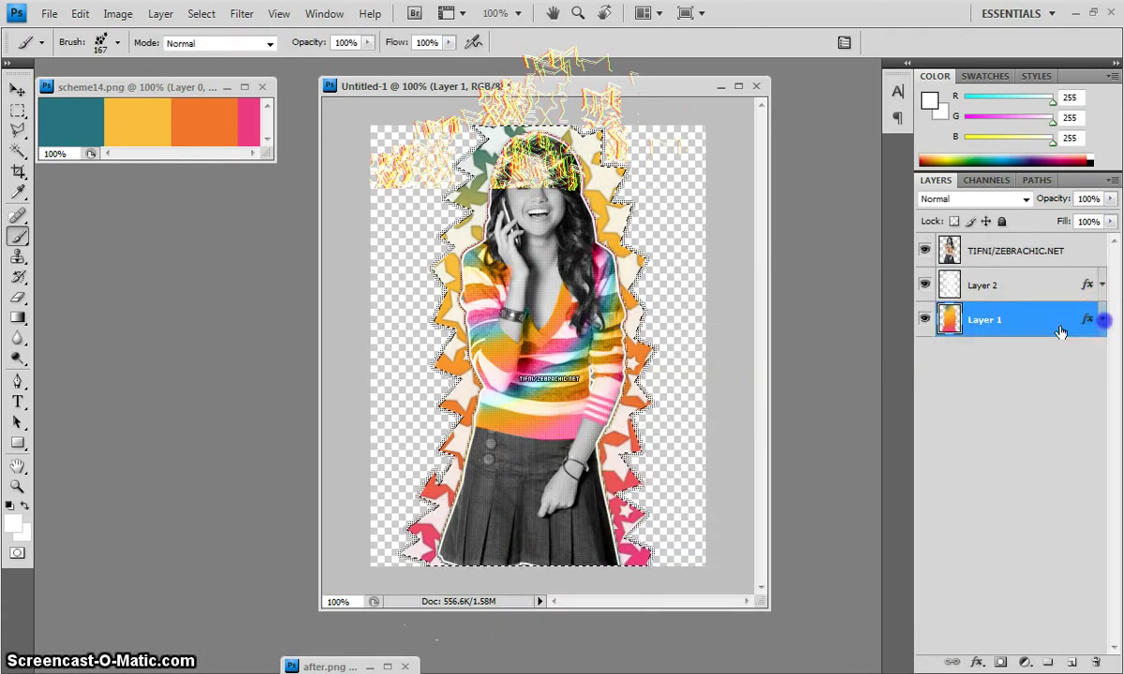
# Duplicate Layer 1 within the Untitled-1 document under the name Layer 1 copy
pyautogui.rightClick(985, 318)
pyautogui.click(861, 324)
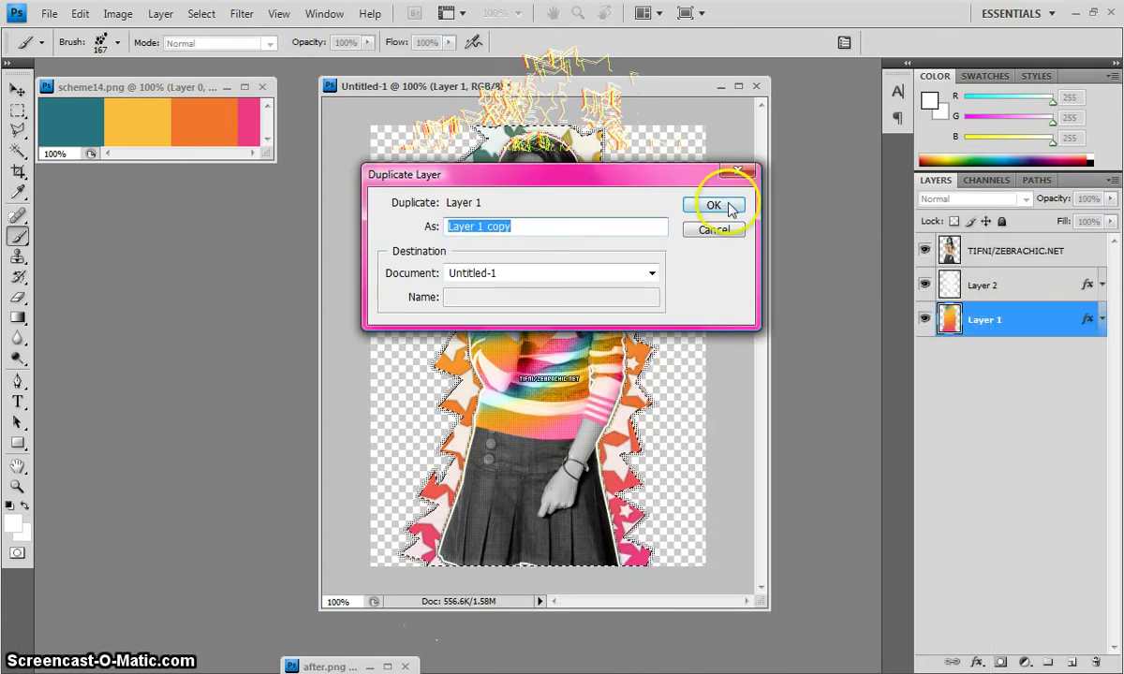
pyautogui.click(790, 207)
# Set the stroke of Layer 1 copy to 3 px with a Gradient fill type
pyautogui.click(976, 661)
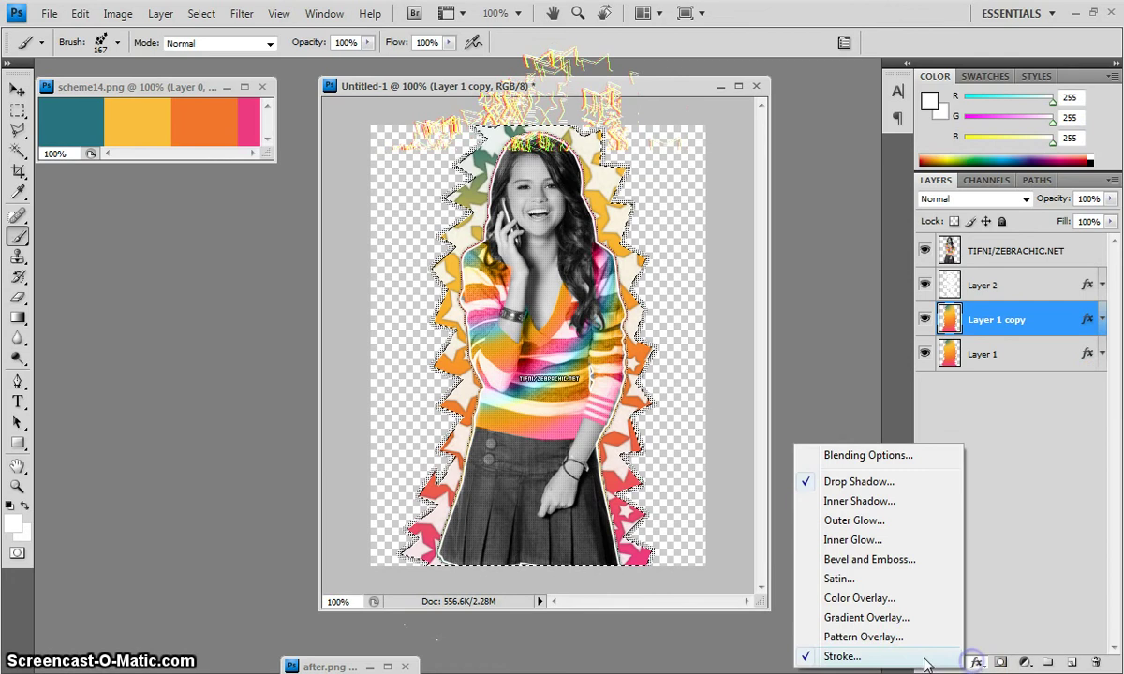
pyautogui.click(899, 663)
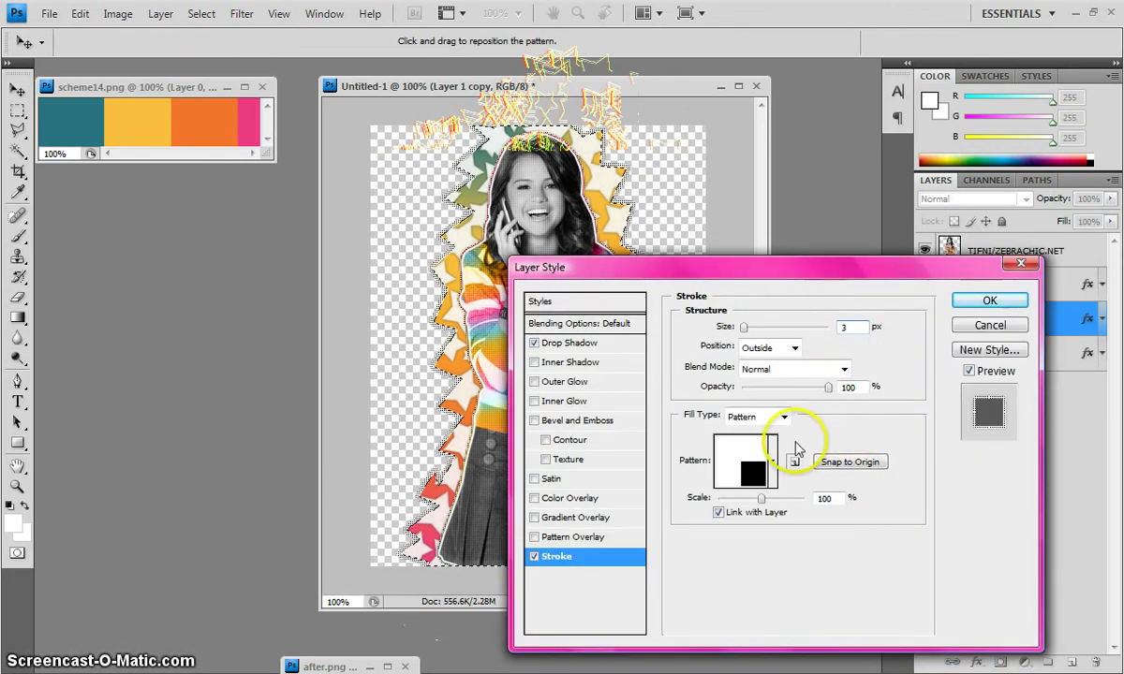
pyautogui.click(755, 418)
pyautogui.click(756, 449)
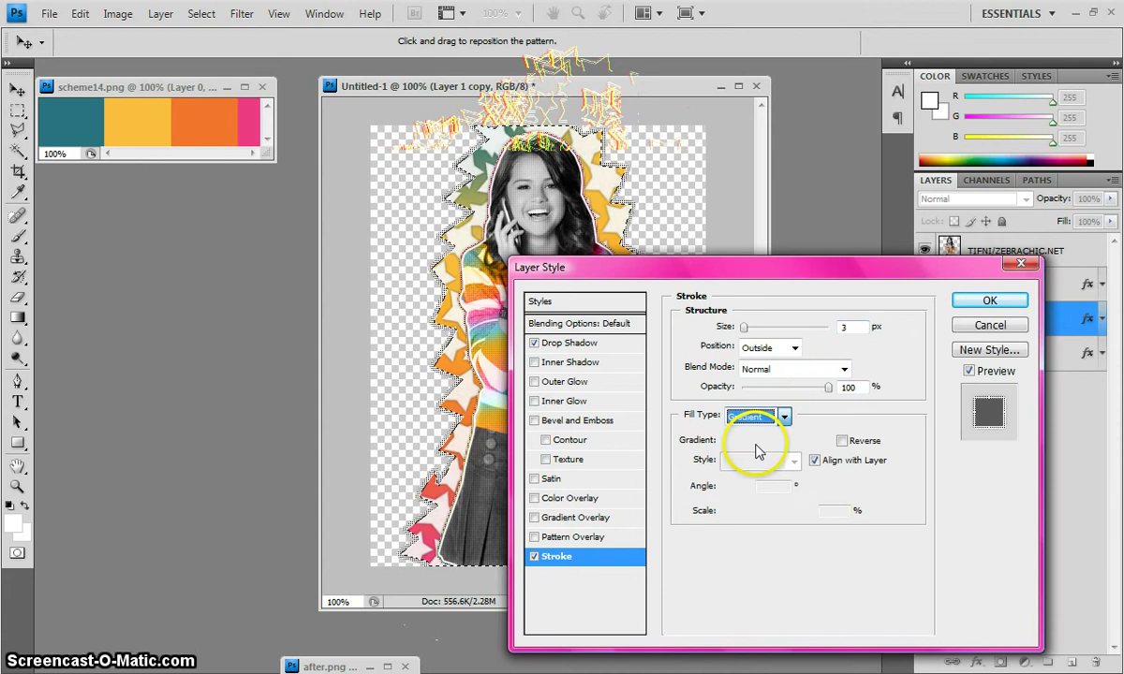
# Give the stroke gradient four colours sampled from scheme14.png: teal at 0%, yellow at 34%, orange at 63% and pink at 100%, and apply it
pyautogui.click(740, 442)
pyautogui.click(570, 479)
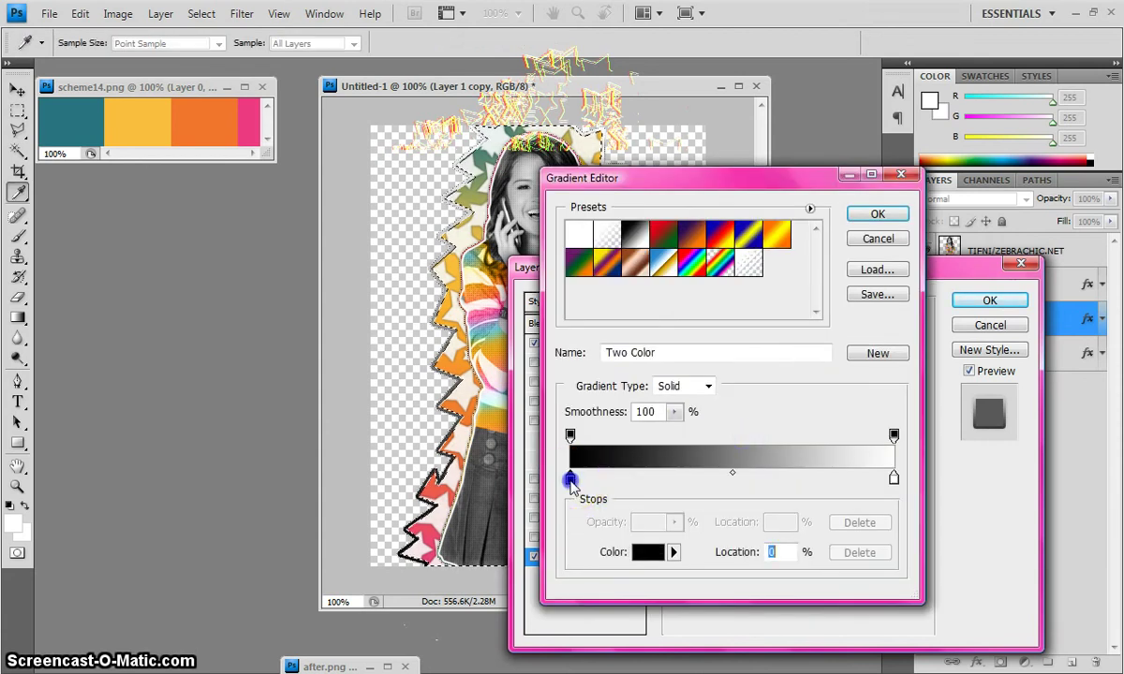
pyautogui.click(70, 113)
pyautogui.click(680, 479)
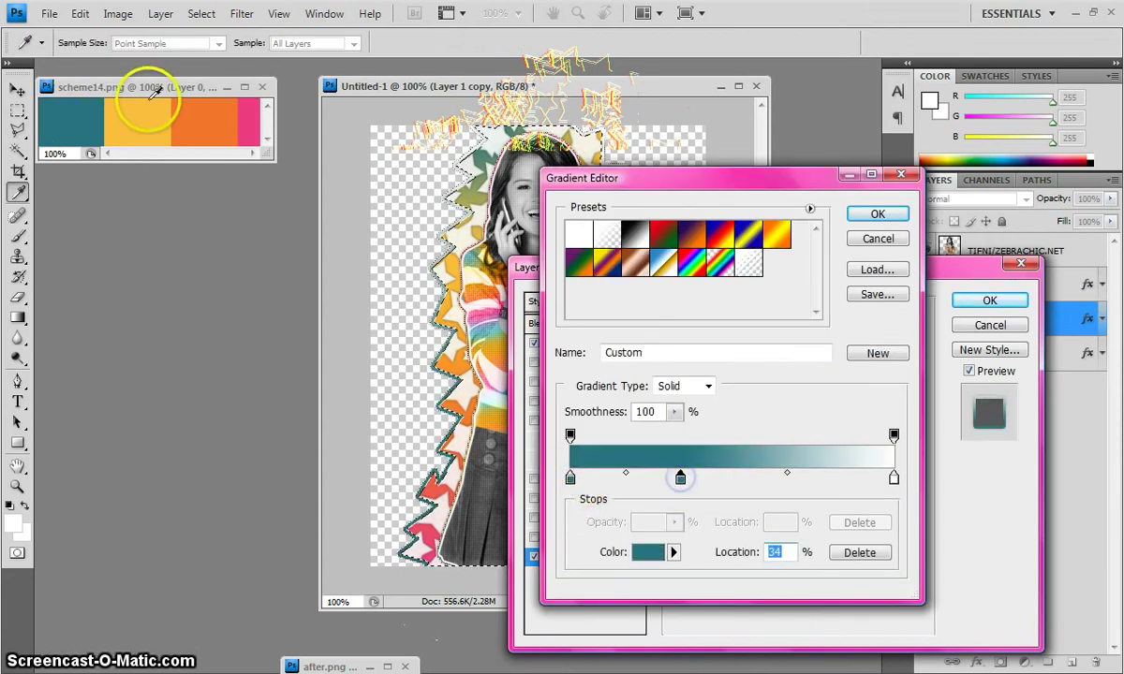
pyautogui.click(152, 114)
pyautogui.click(776, 479)
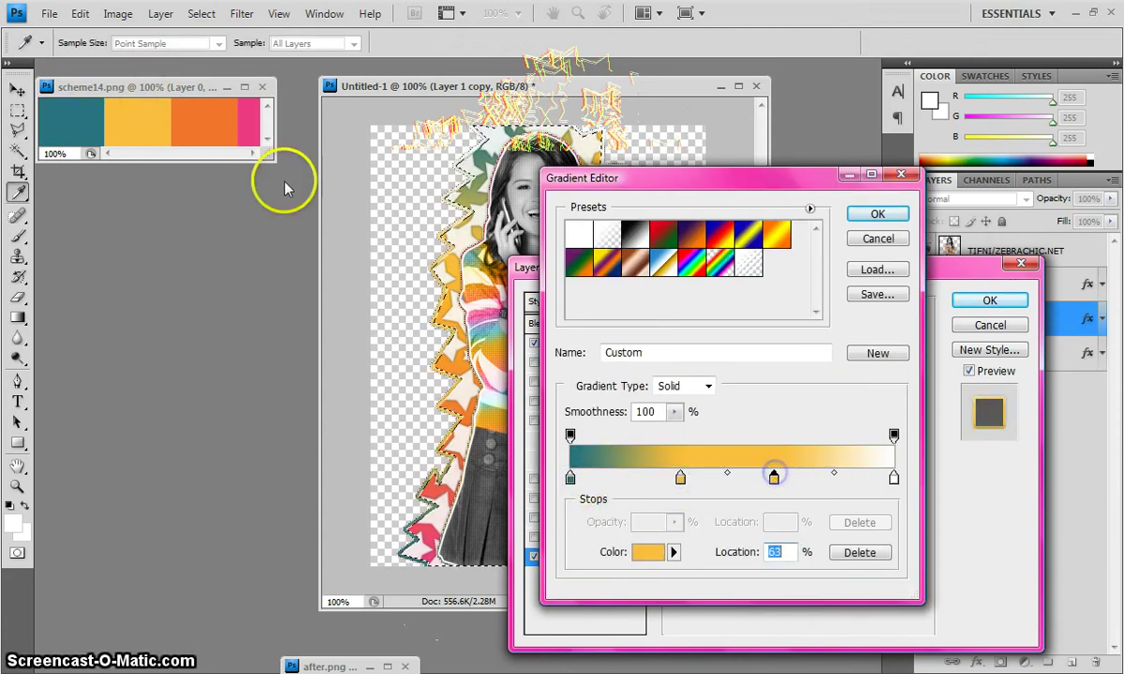
pyautogui.click(222, 118)
pyautogui.click(894, 479)
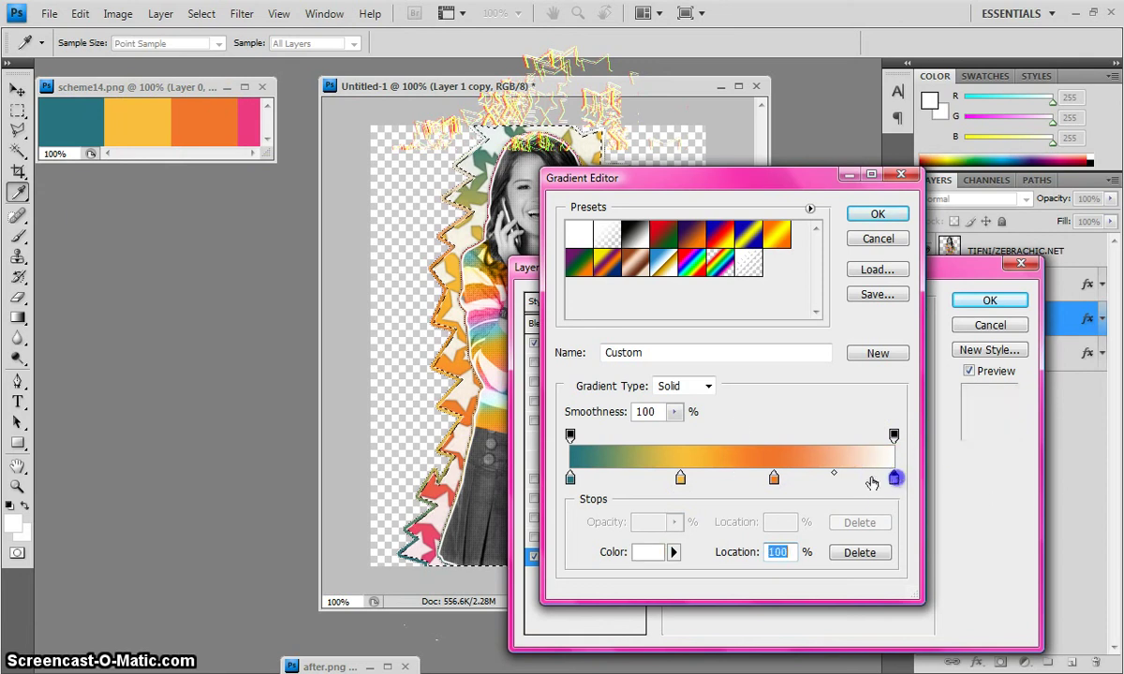
pyautogui.click(249, 114)
pyautogui.click(901, 217)
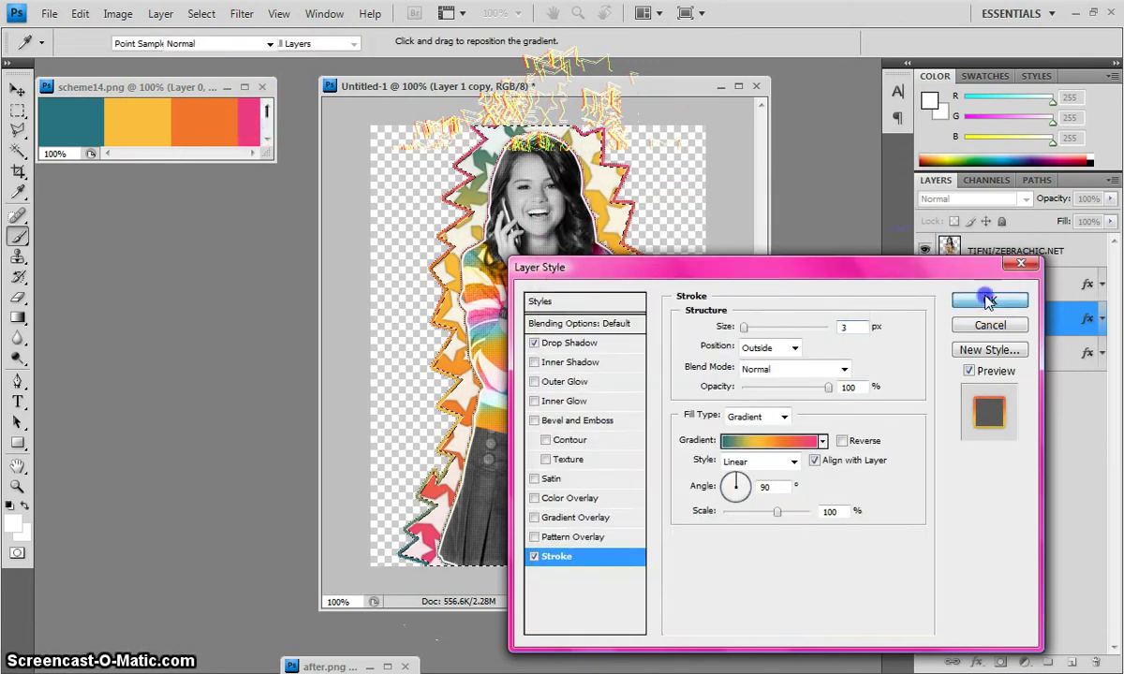
pyautogui.click(988, 299)
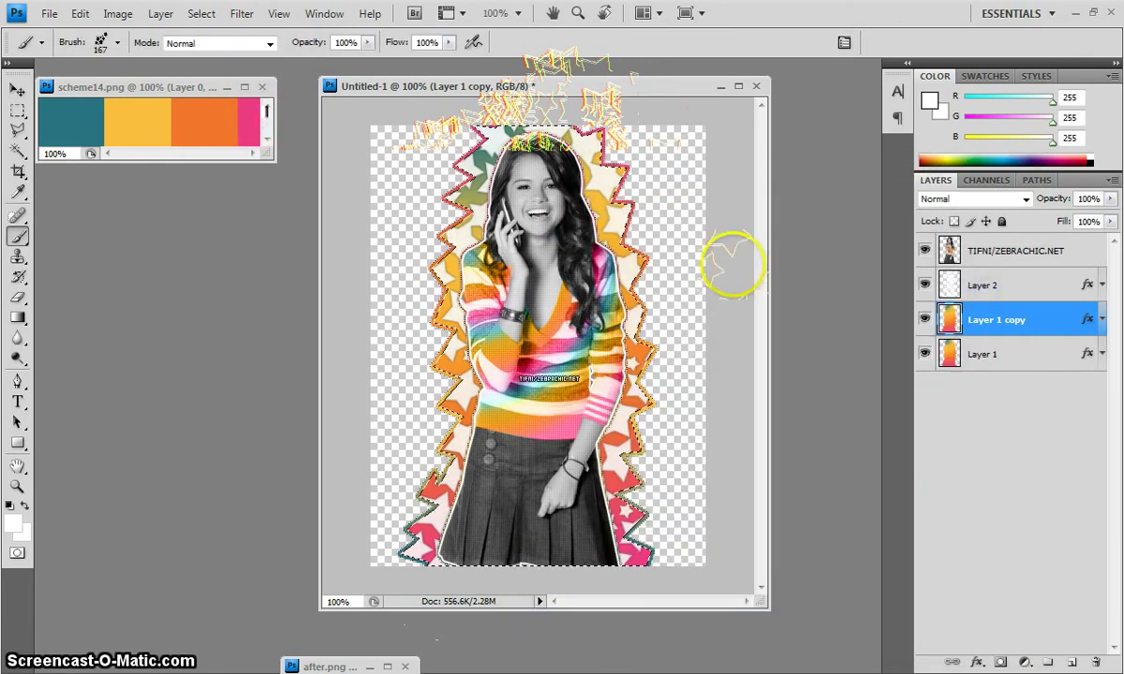
# Duplicate Layer 1 copy within the same document as Layer 1 copy 2
pyautogui.rightClick(993, 321)
pyautogui.click(923, 318)
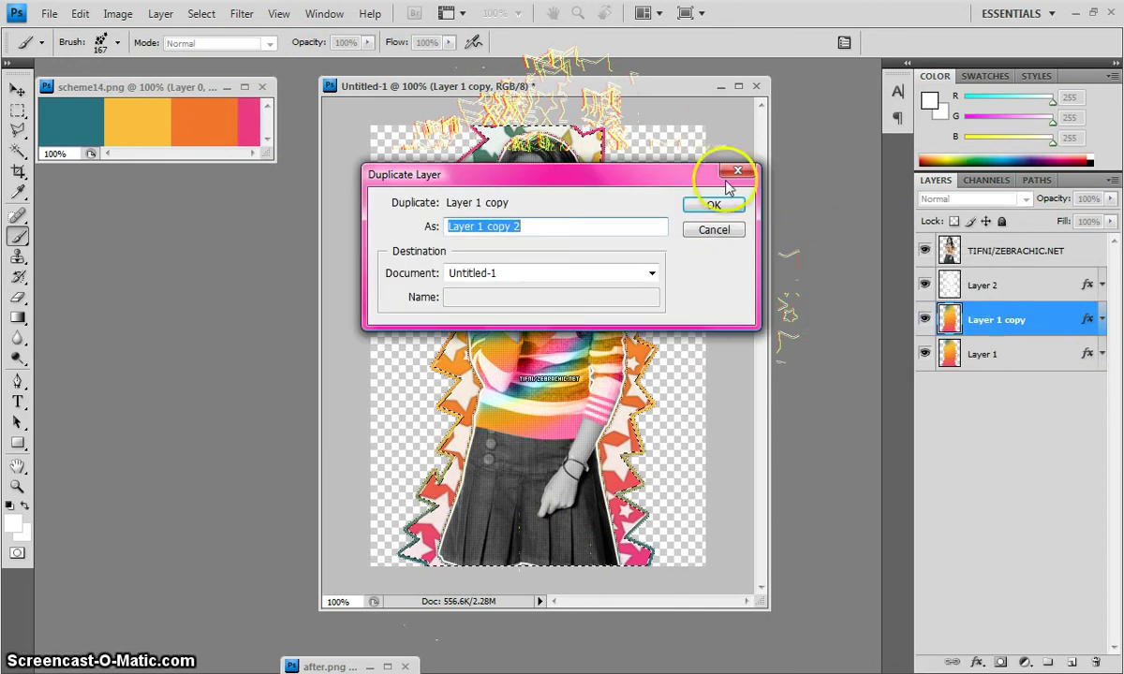
pyautogui.click(714, 204)
# Change the stroke of Layer 1 copy 2 to 2 px with a solid white (ffffff) colour fill
pyautogui.click(977, 662)
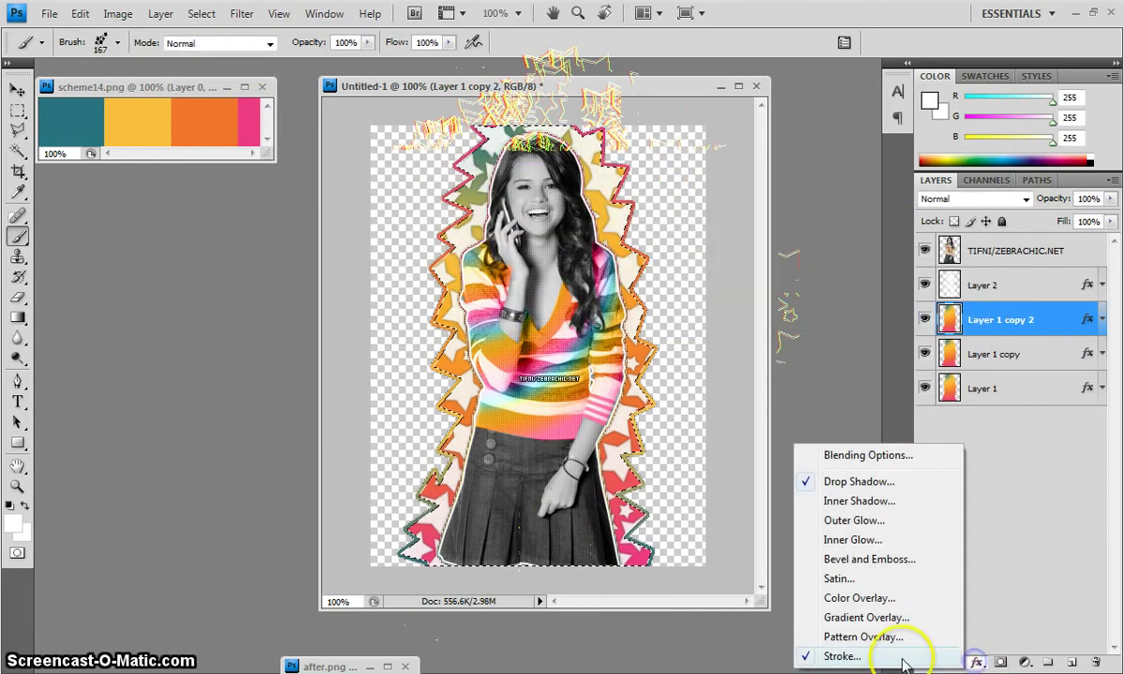
pyautogui.click(899, 657)
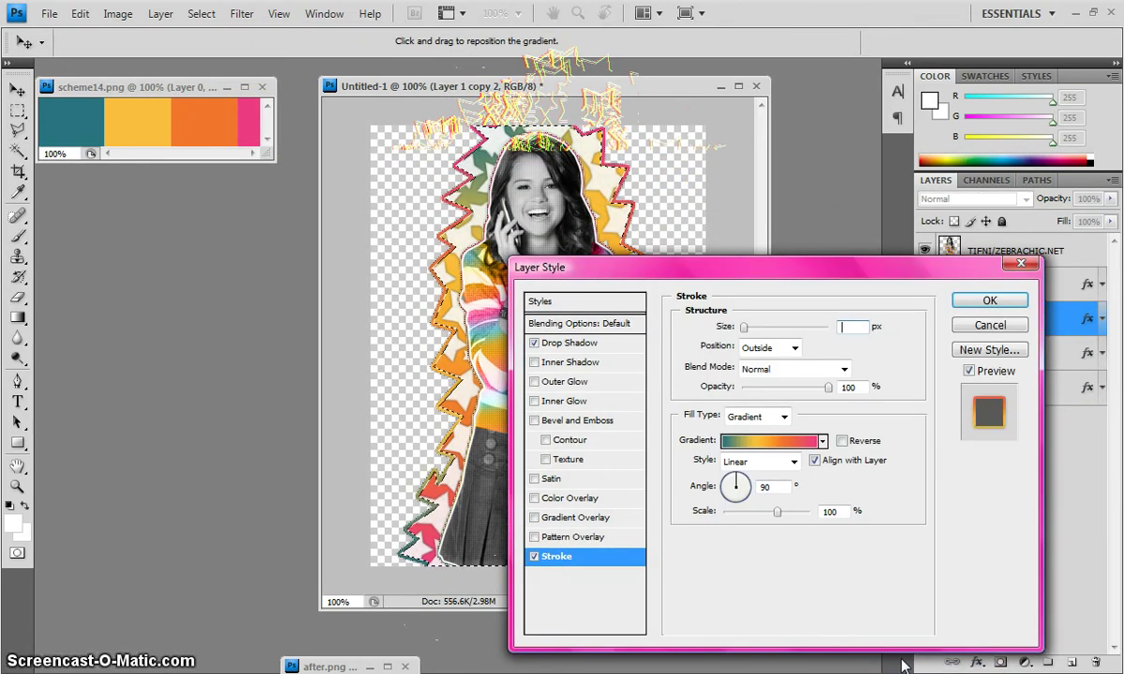
pyautogui.click(760, 417)
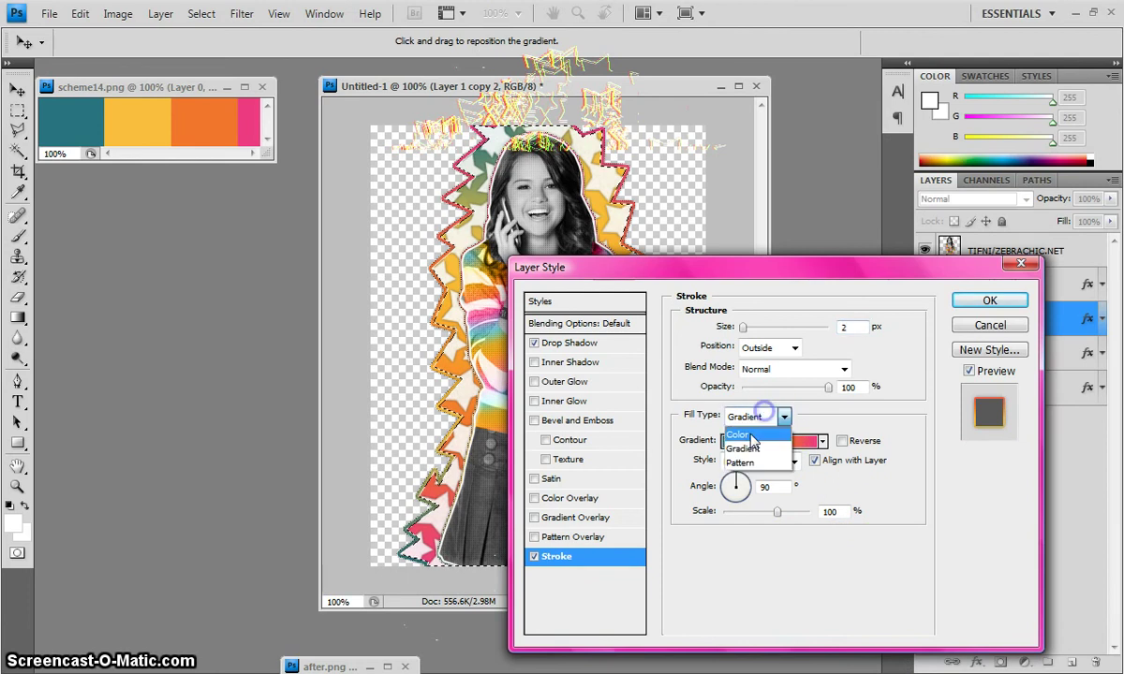
pyautogui.click(749, 432)
pyautogui.click(724, 443)
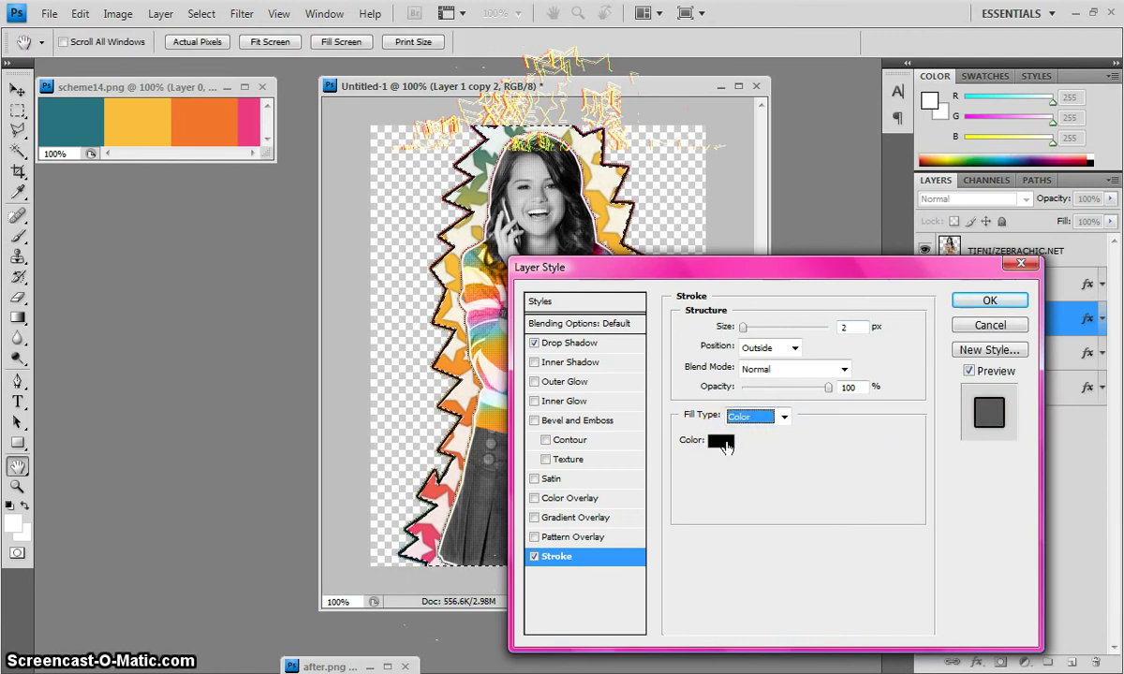
pyautogui.click(724, 444)
pyautogui.moveTo(666, 463); pyautogui.dragTo(489, 285)
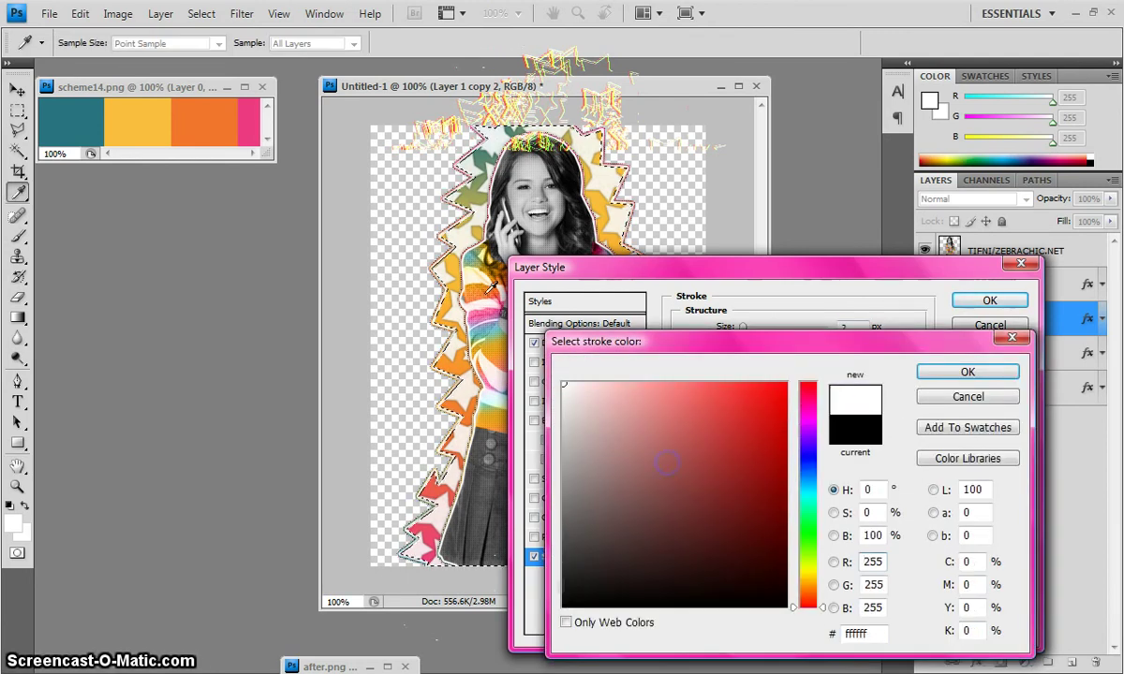
pyautogui.click(991, 375)
pyautogui.click(1001, 303)
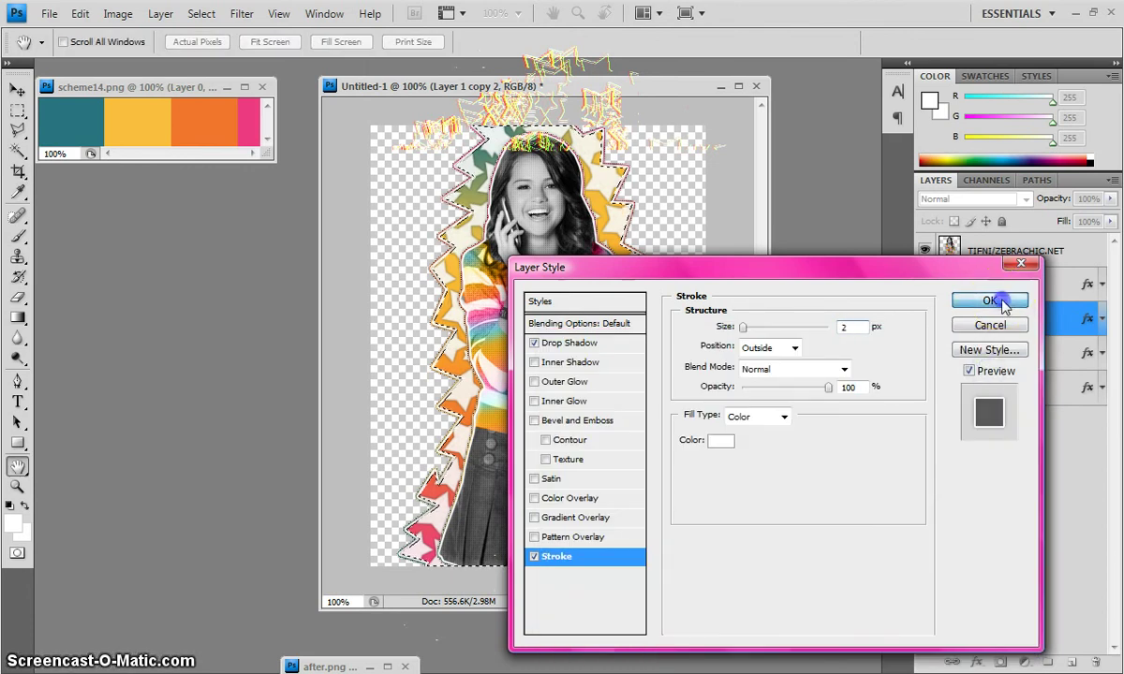
# Switch to the Polygonal Lasso tool and deselect the zigzag selection
pyautogui.press('b')
pyautogui.click(17, 131)
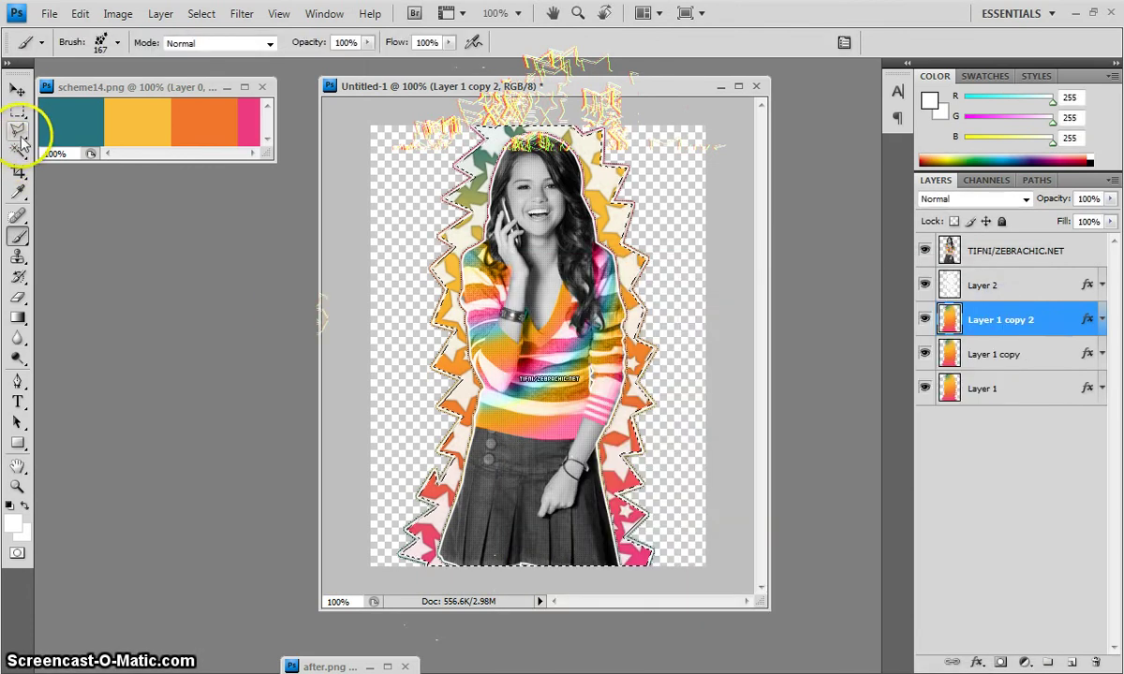
pyautogui.rightClick(516, 269)
pyautogui.click(565, 279)
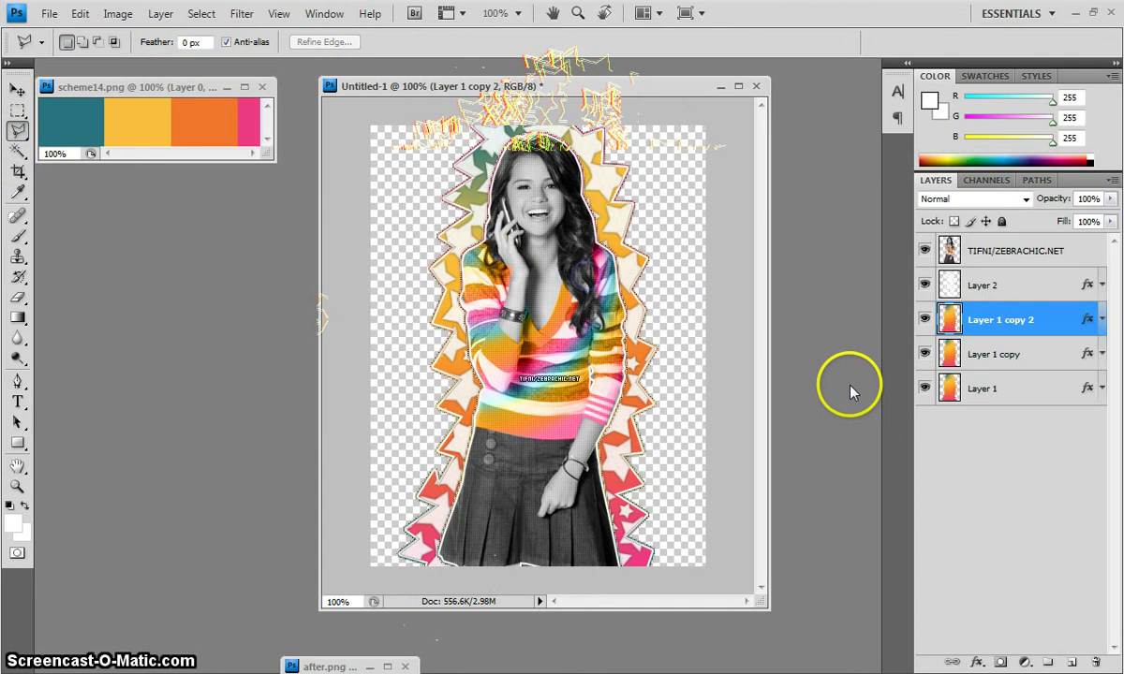
# Place the Untitled-1 and after.png windows side by side to compare the finished image with the example
pyautogui.moveTo(733, 94); pyautogui.dragTo(822, 99)
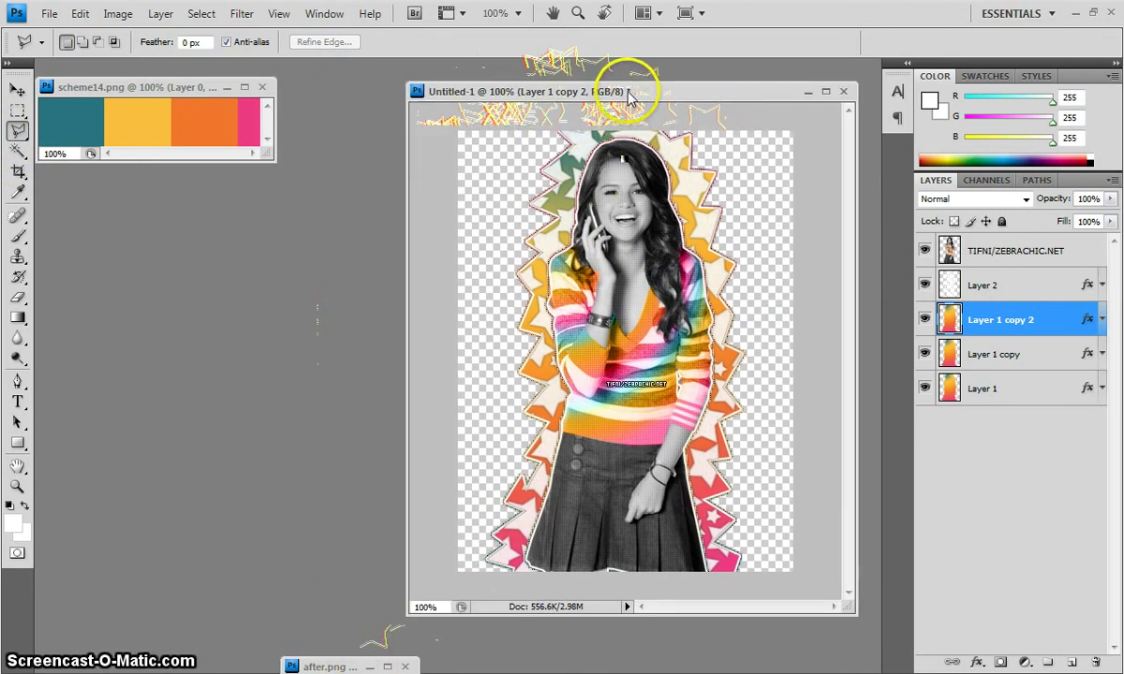
pyautogui.moveTo(630, 94); pyautogui.dragTo(313, 95)
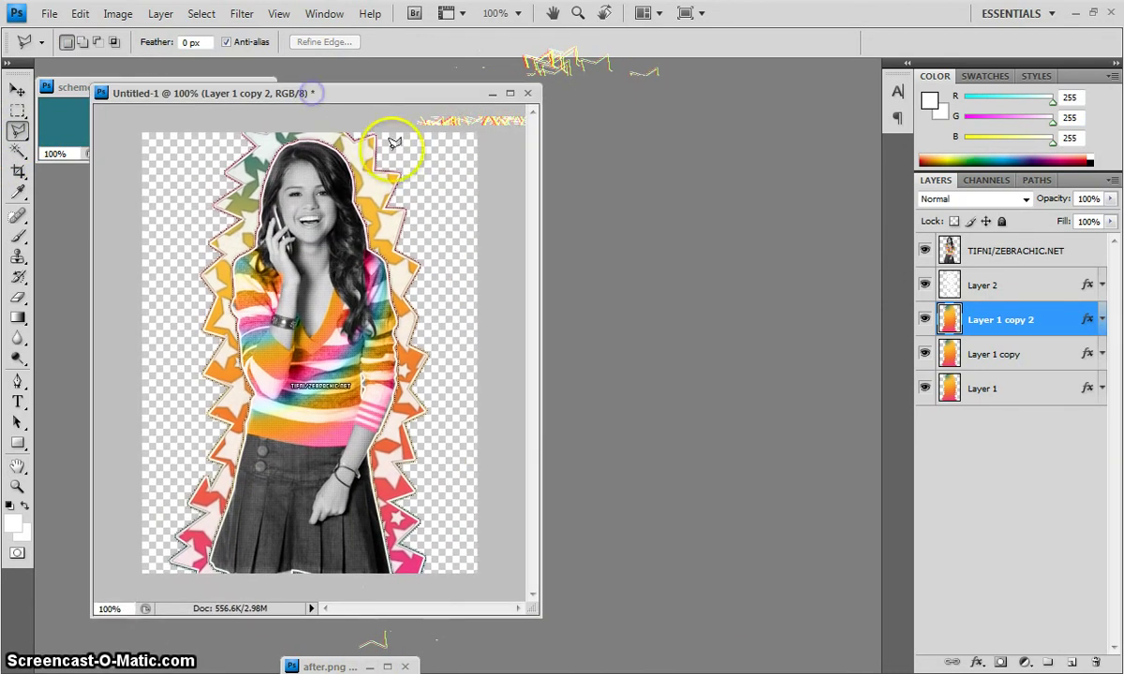
pyautogui.click(369, 667)
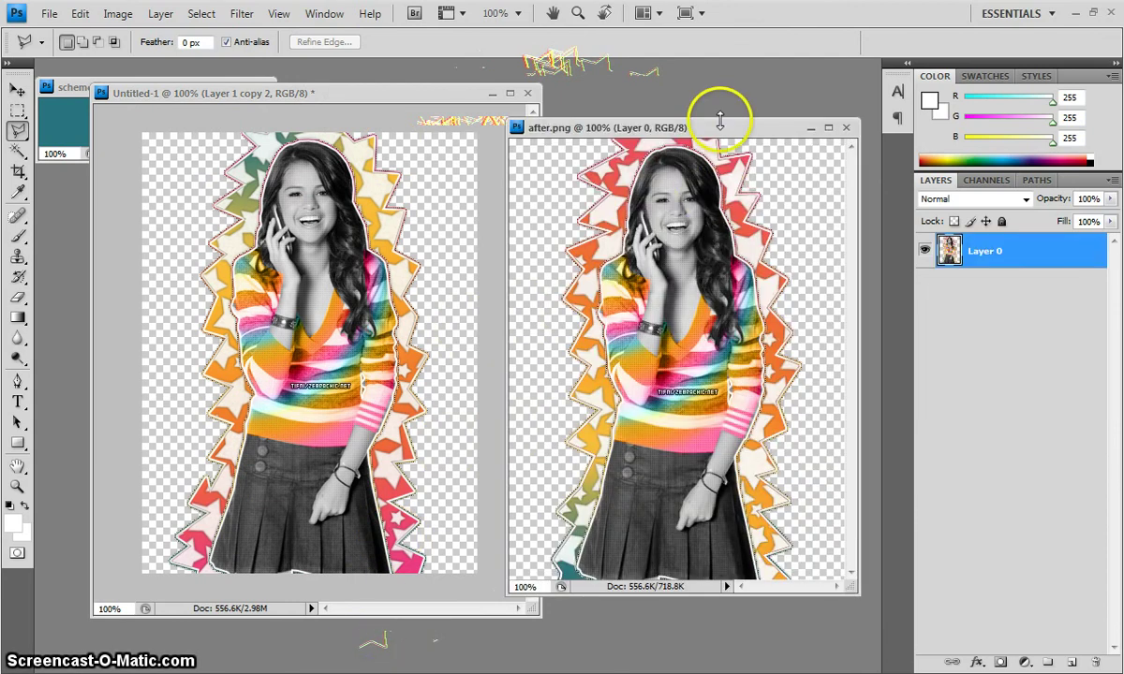
pyautogui.moveTo(709, 94); pyautogui.dragTo(657, 131)
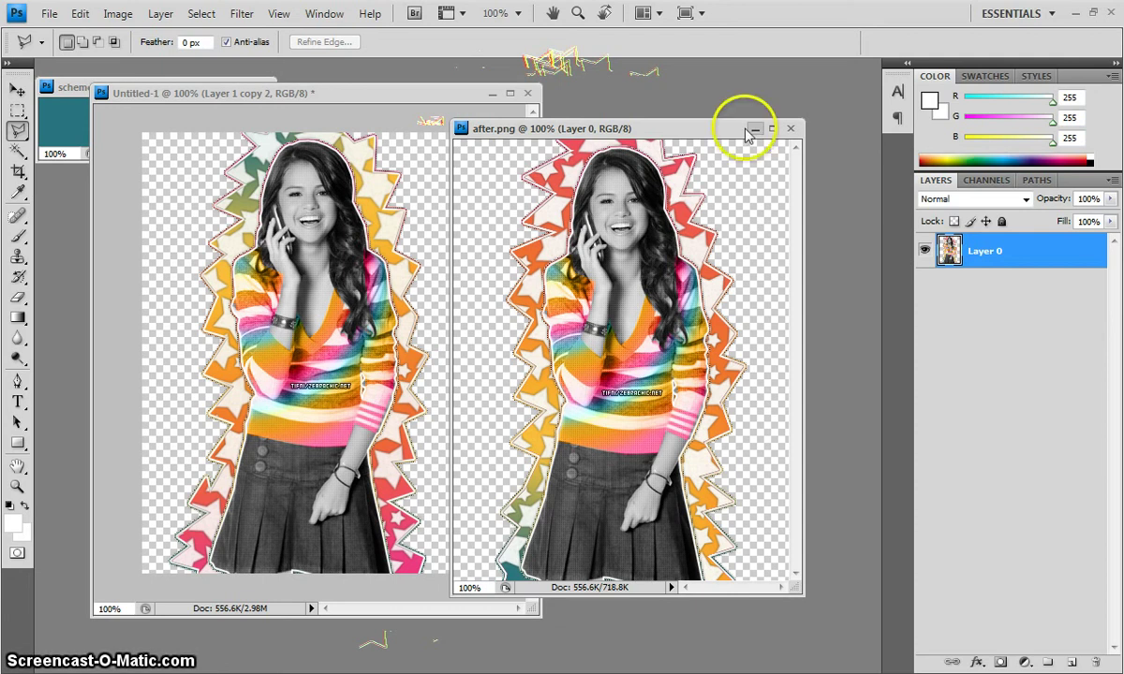
# Fill the transparent areas on both sides of the figure in after.png with white using the Paint Bucket
pyautogui.click(19, 89)
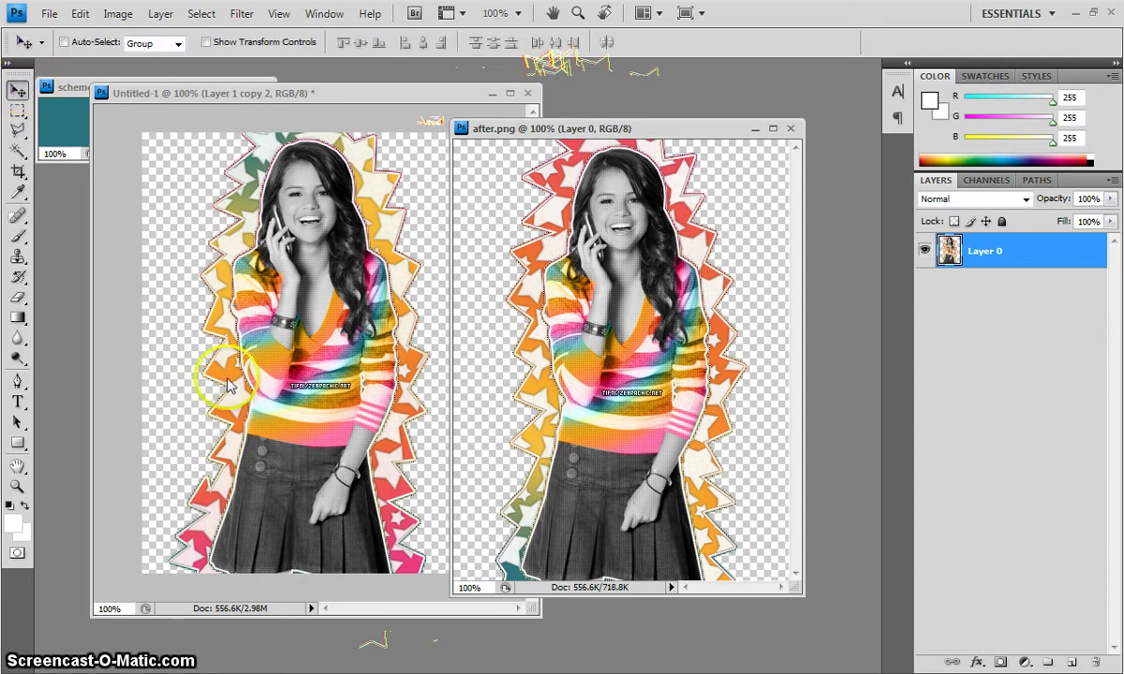
pyautogui.click(17, 318)
pyautogui.moveTo(17, 319)
pyautogui.mouseDown()
pyautogui.moveTo(95, 344)
pyautogui.moveTo(89, 332)
pyautogui.mouseUp()
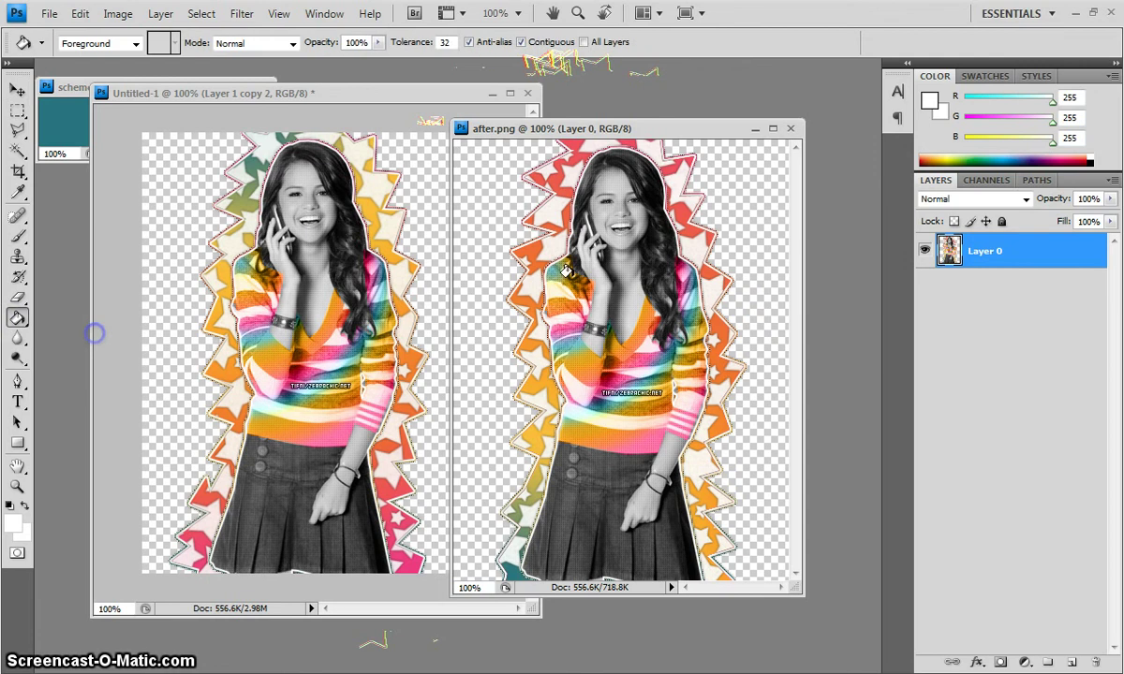
pyautogui.click(482, 245)
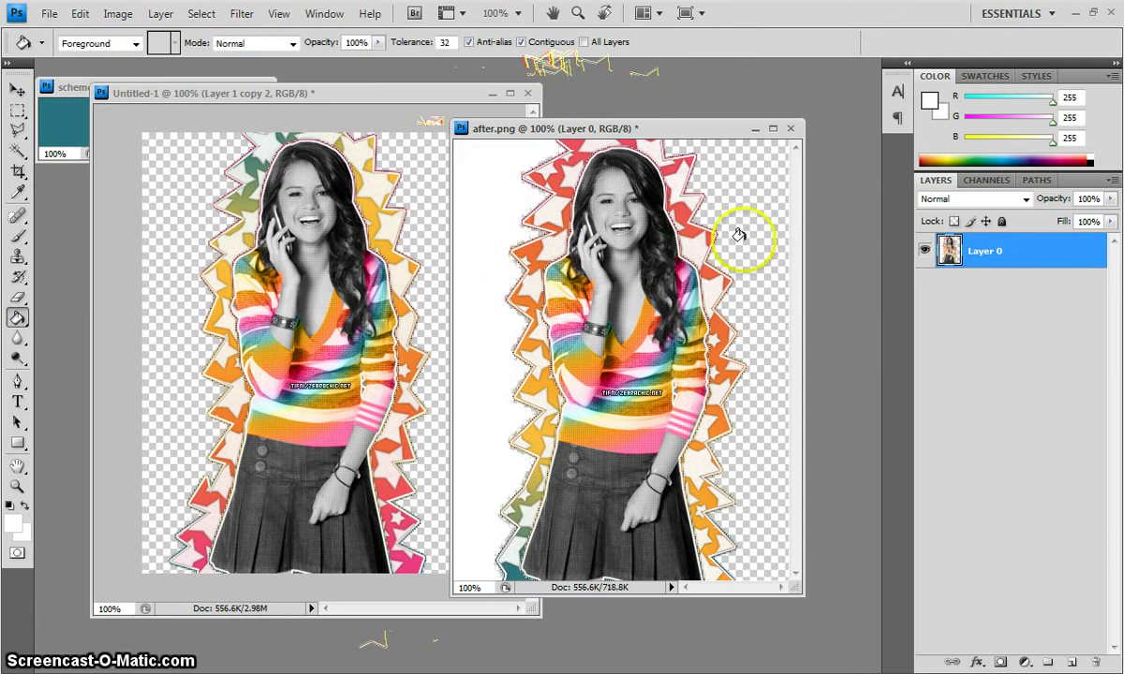
pyautogui.click(746, 273)
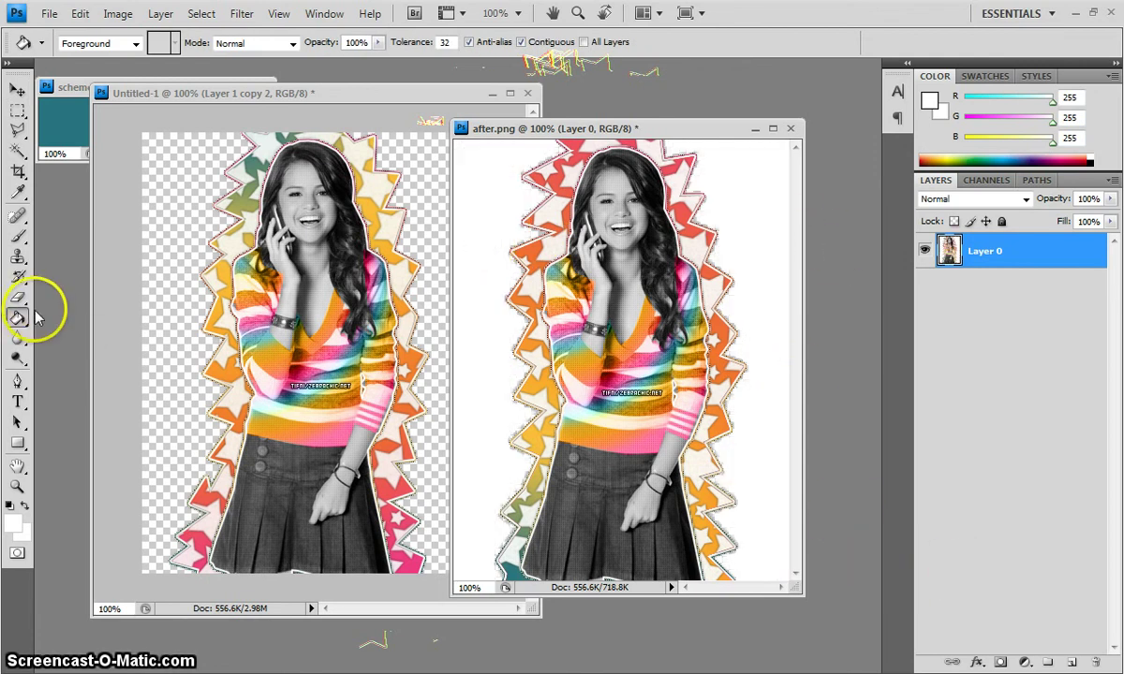
# Switch to the Brush tool and choose the 690 px radial burst brush
pyautogui.click(19, 234)
pyautogui.click(116, 43)
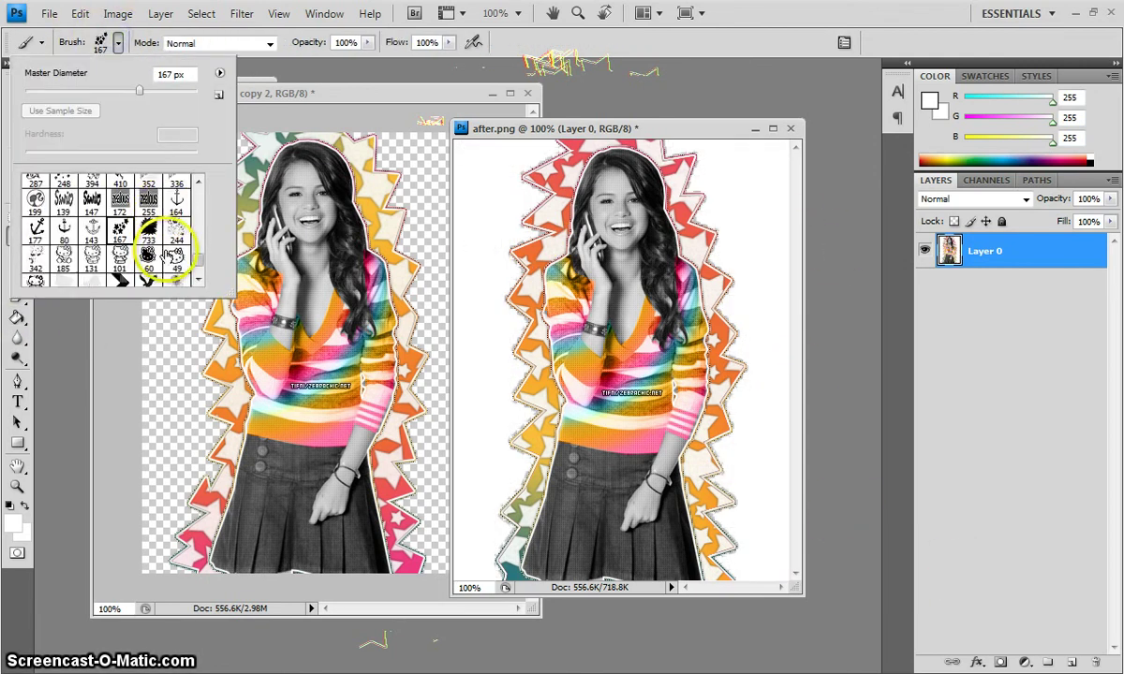
pyautogui.scroll(-10, 167, 255)
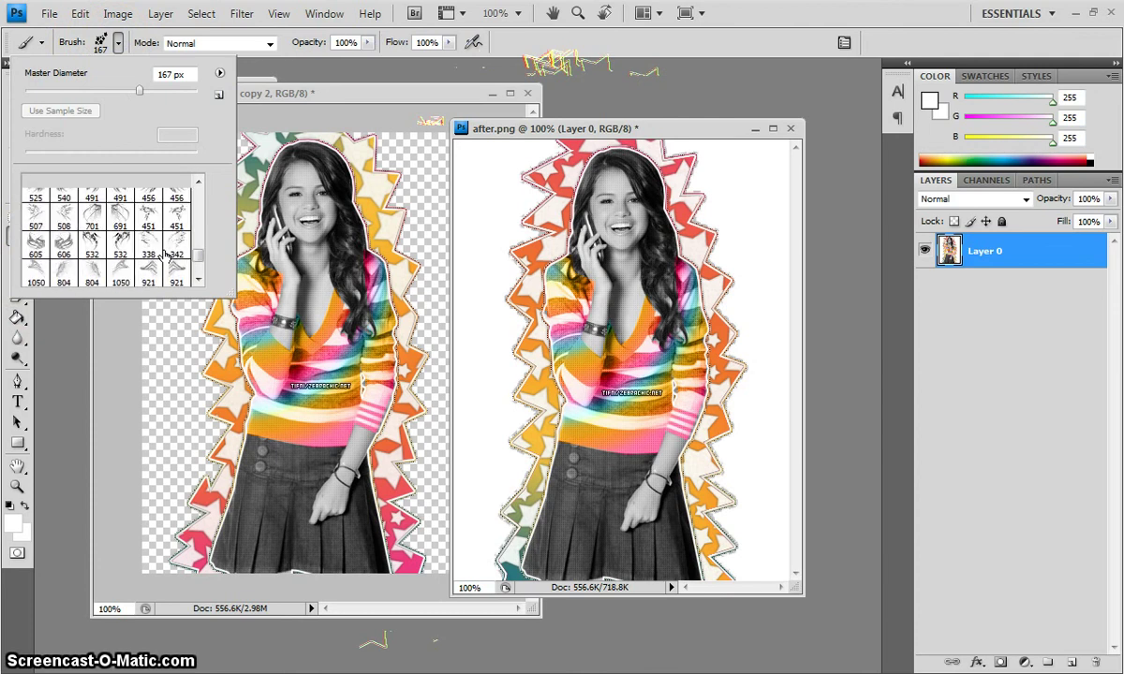
pyautogui.scroll(-2, 164, 255)
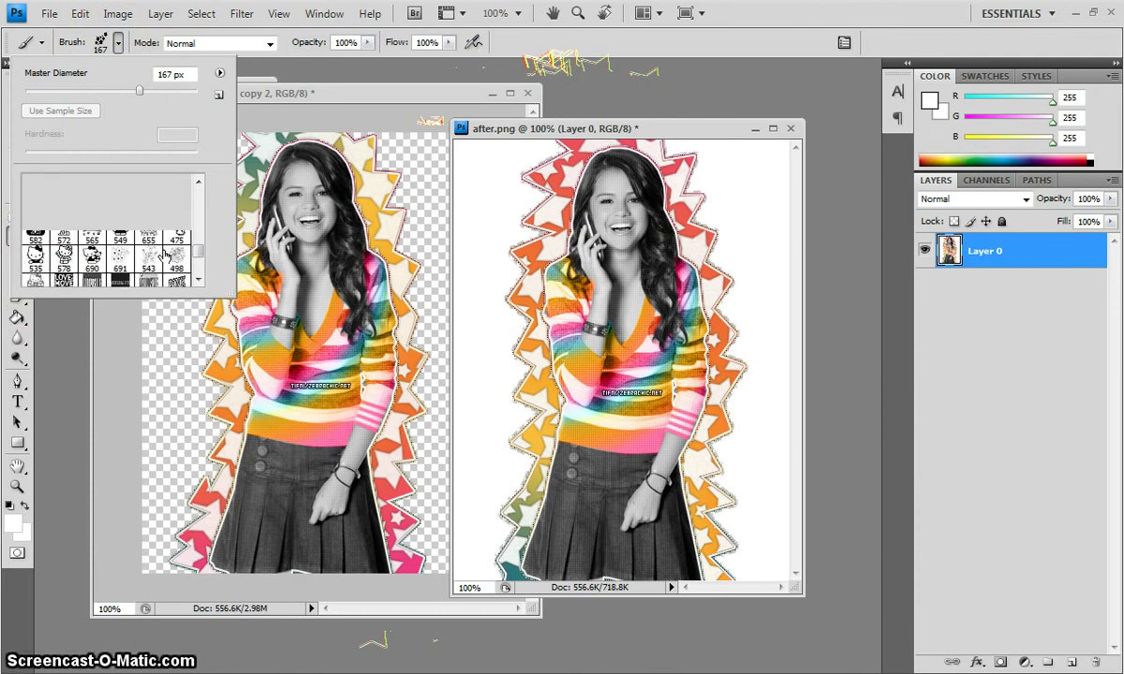
pyautogui.scroll(-8, 164, 252)
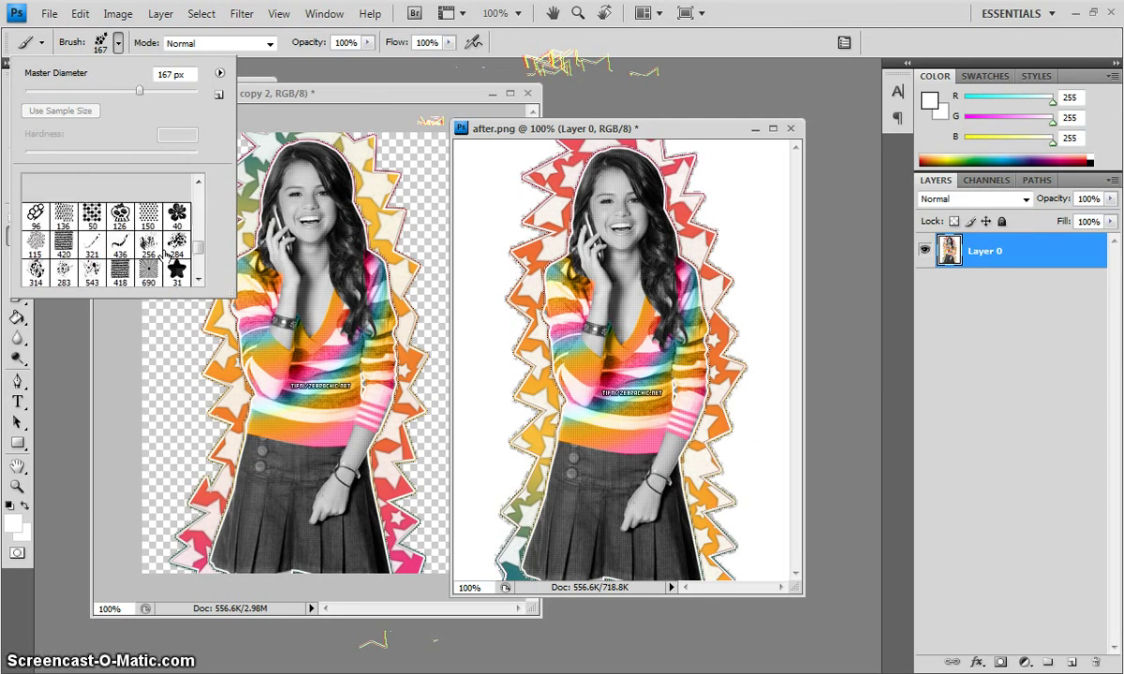
pyautogui.click(148, 272)
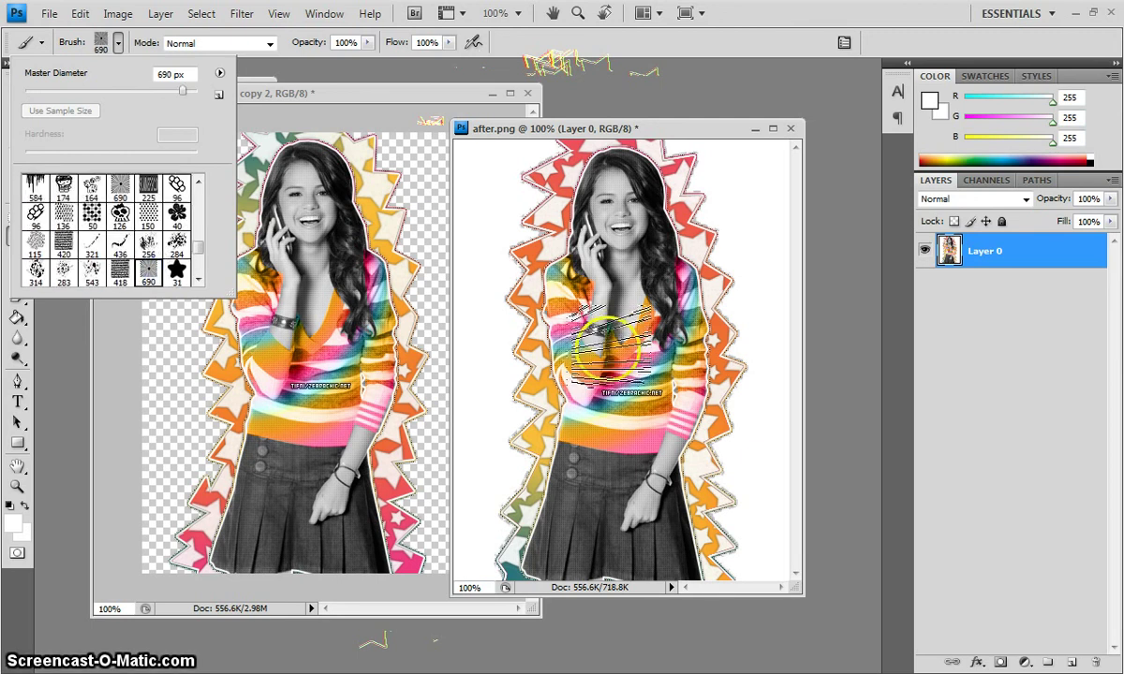
# Add a new layer to after.png, stamp the burst brush beside the figure, and move that layer below Layer 0
pyautogui.click(160, 13)
pyautogui.moveTo(151, 30)
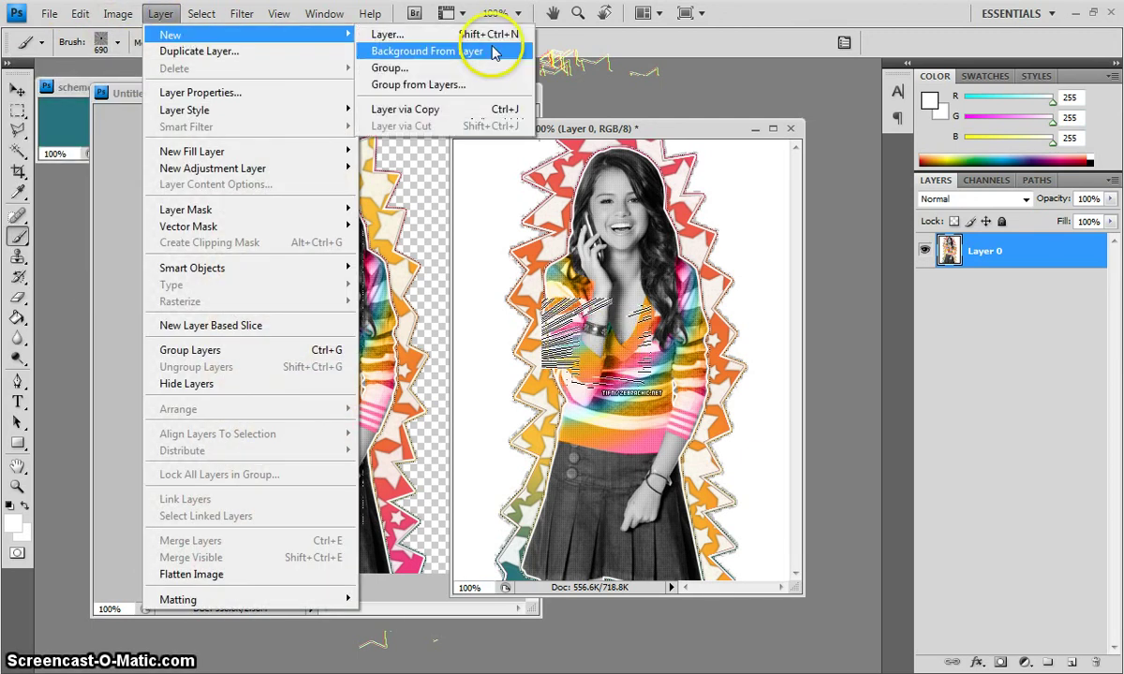
pyautogui.click(485, 35)
pyautogui.click(776, 335)
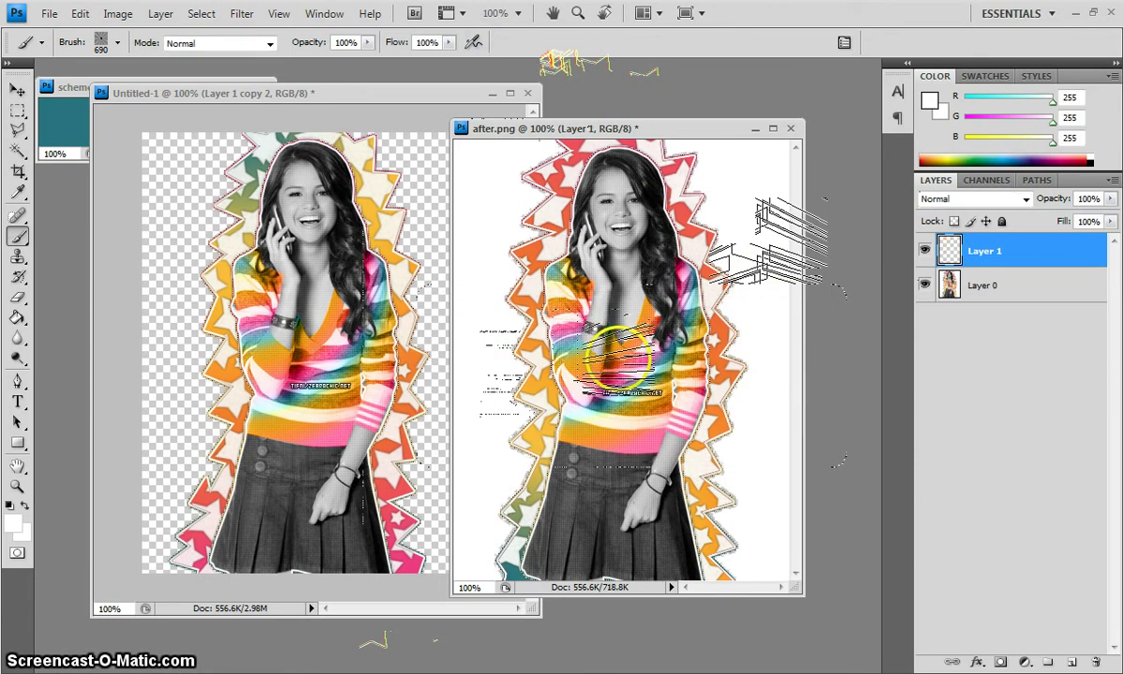
pyautogui.click(478, 365)
pyautogui.click(614, 361)
pyautogui.moveTo(936, 251)
pyautogui.mouseDown()
pyautogui.moveTo(969, 267)
pyautogui.moveTo(984, 300)
pyautogui.mouseUp()
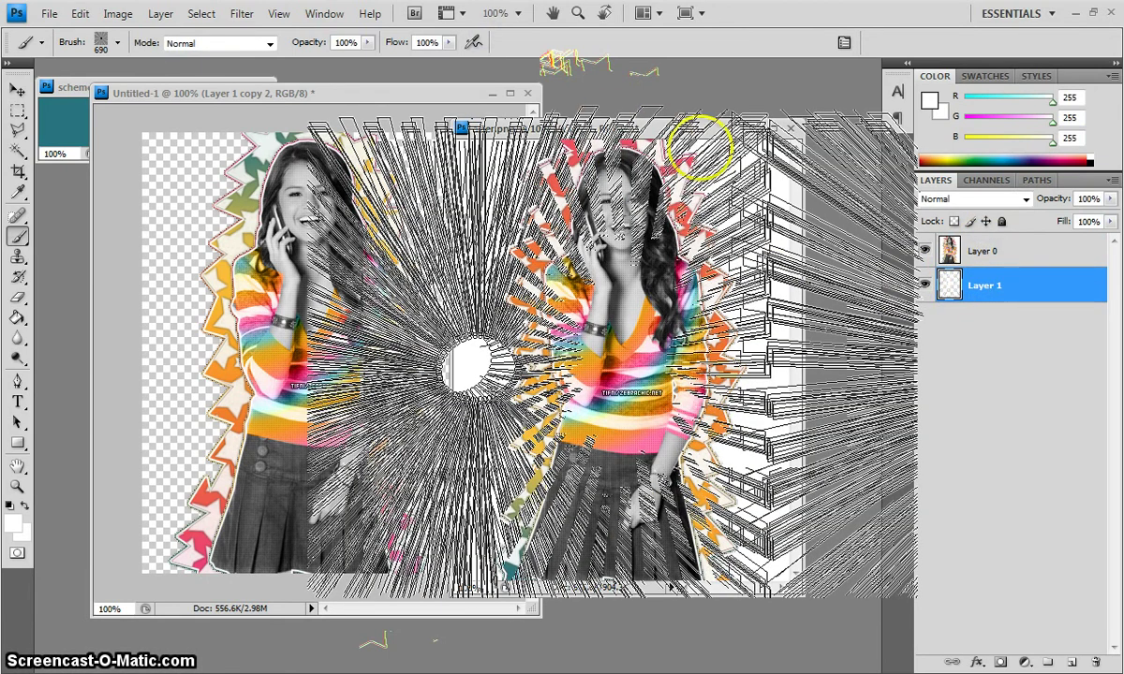
# Close after.png without saving its changes and move the Untitled-1 window into the freed workspace
pyautogui.moveTo(712, 154); pyautogui.dragTo(714, 144)
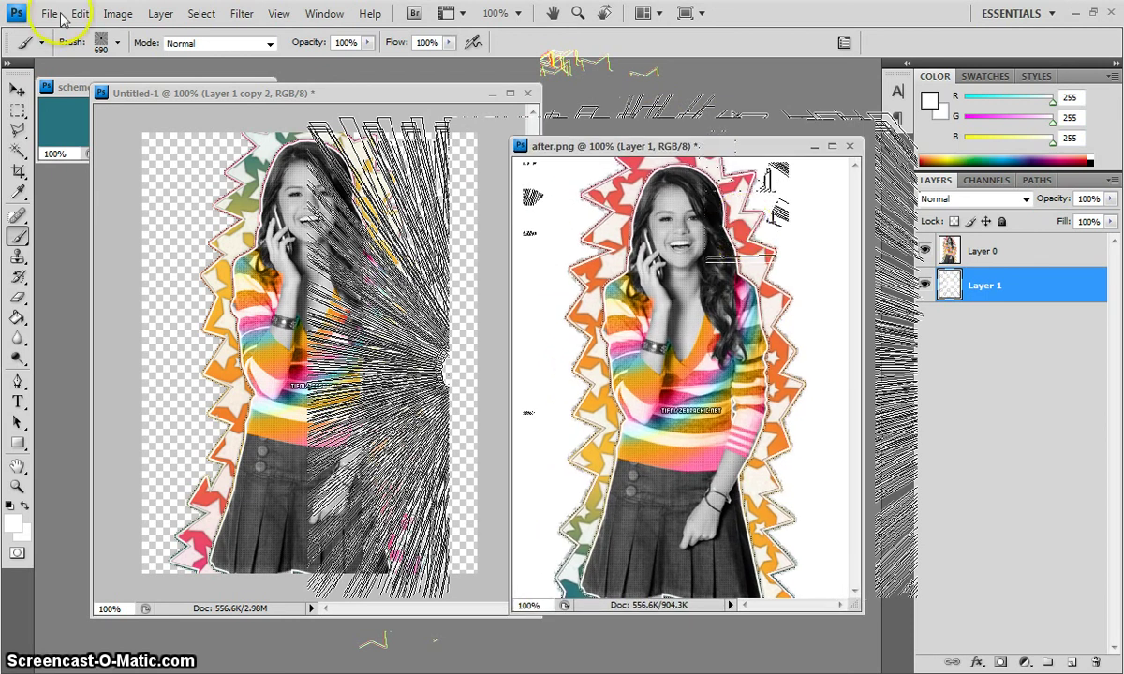
pyautogui.click(275, 103)
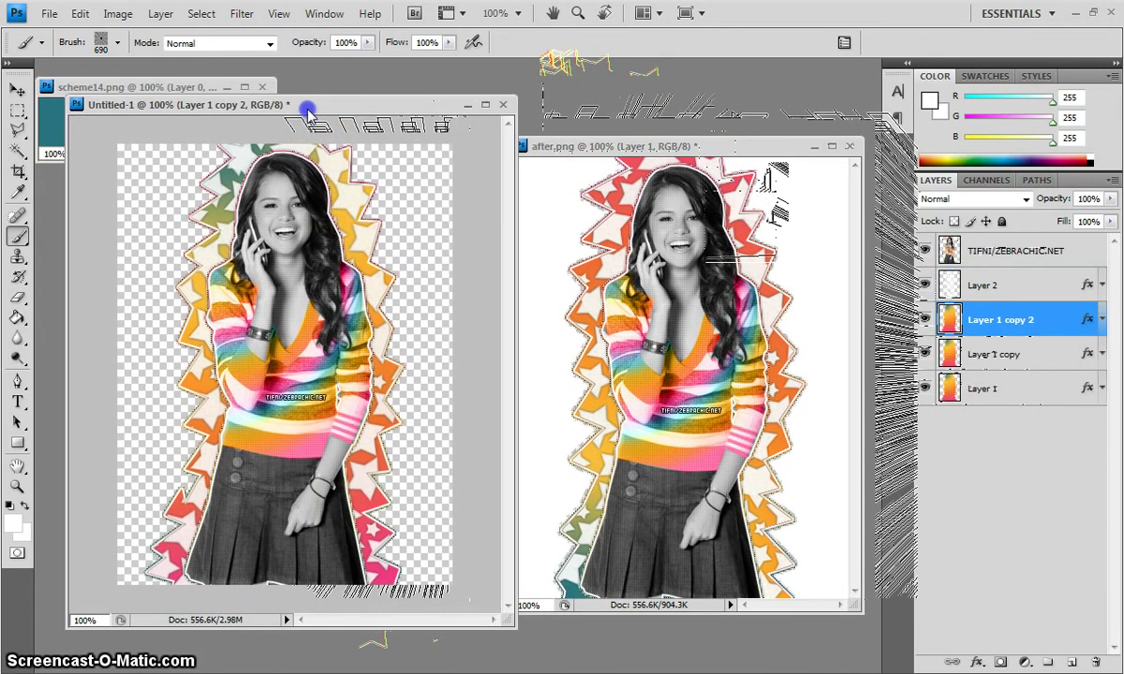
pyautogui.click(850, 147)
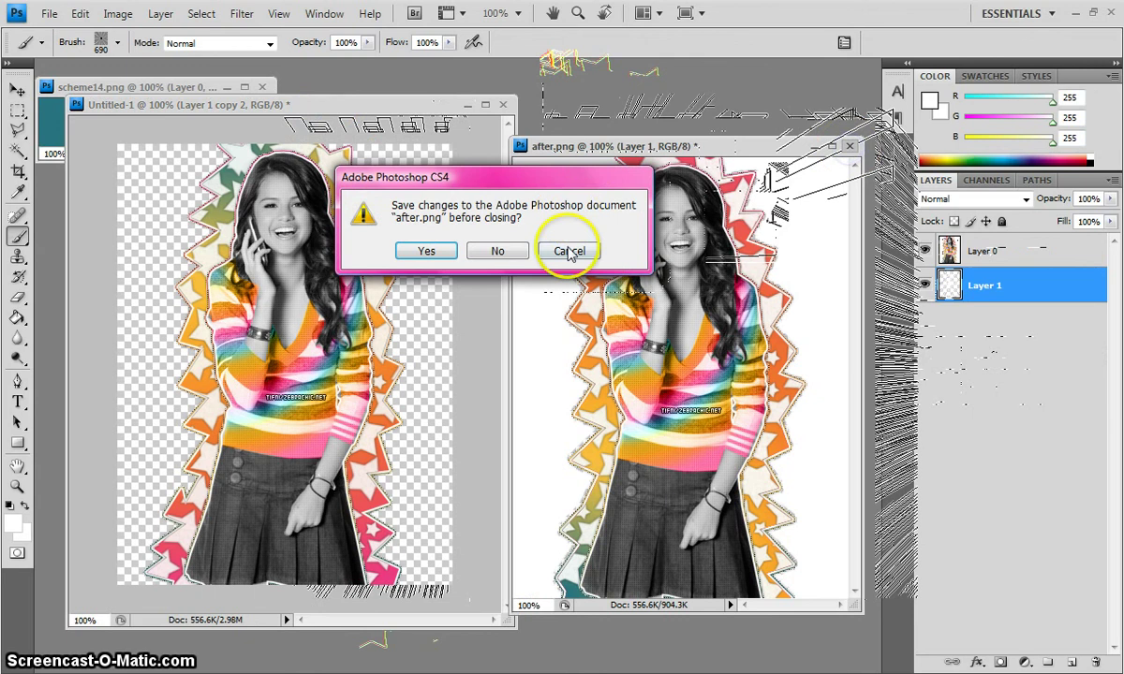
pyautogui.click(494, 178)
pyautogui.moveTo(402, 104); pyautogui.dragTo(682, 104)
# Merge all visible layers of Untitled-1 into one layer and reposition the merged artwork slightly with the Move tool
pyautogui.click(161, 17)
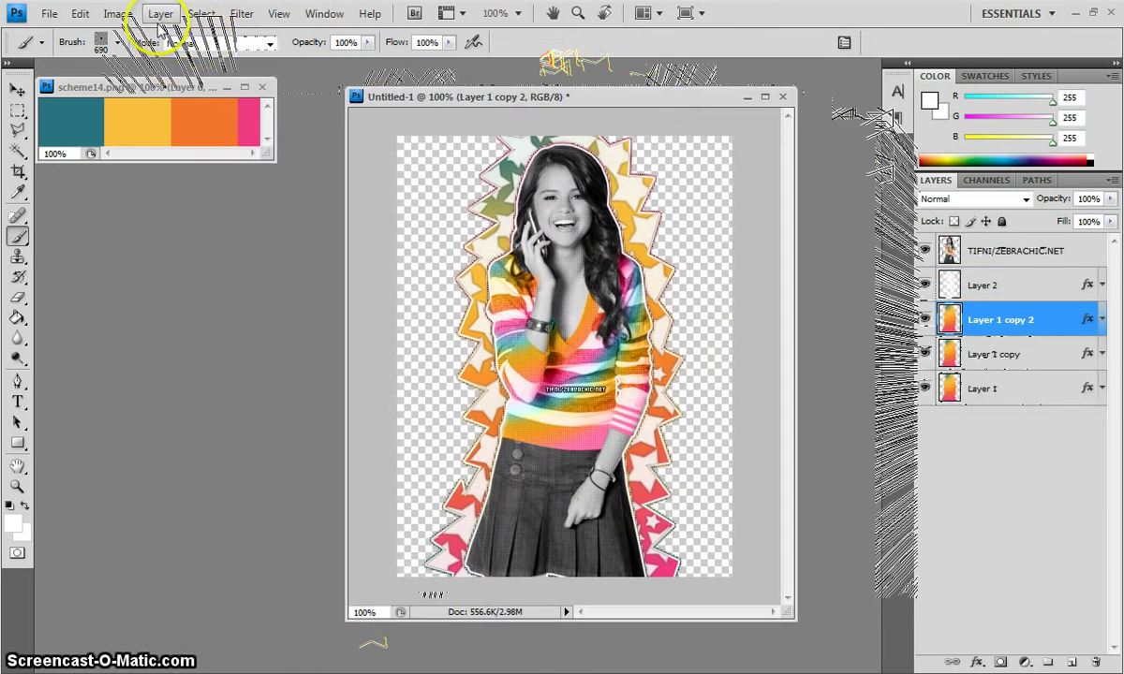
pyautogui.click(257, 469)
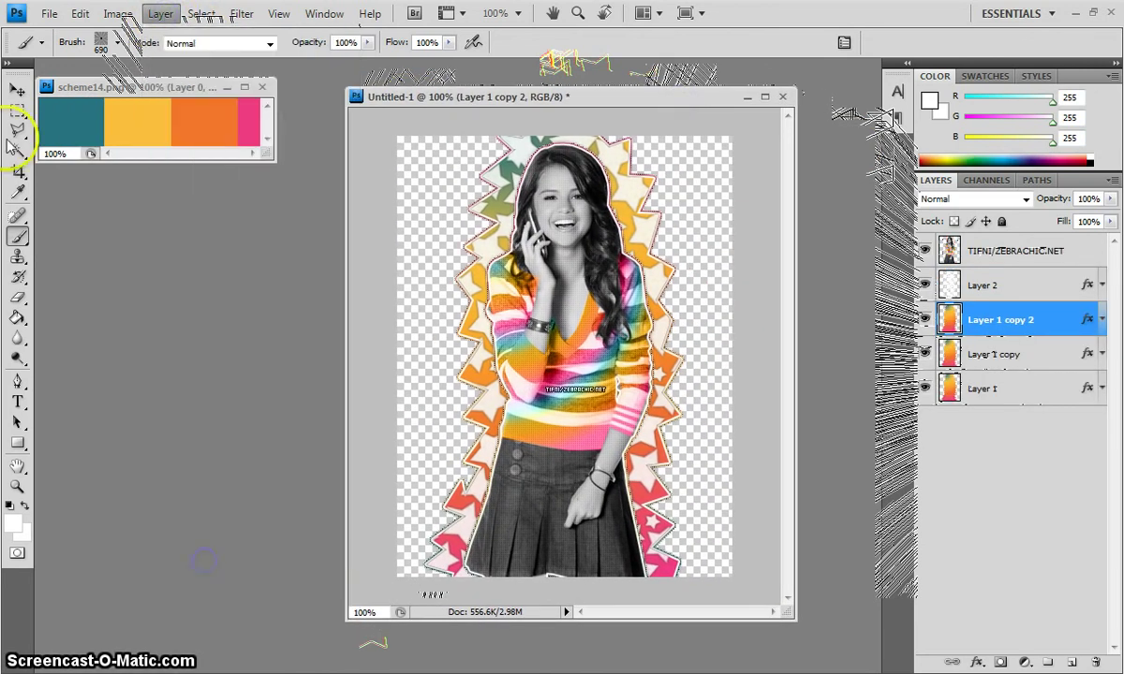
pyautogui.click(17, 90)
pyautogui.moveTo(569, 196); pyautogui.dragTo(579, 241)
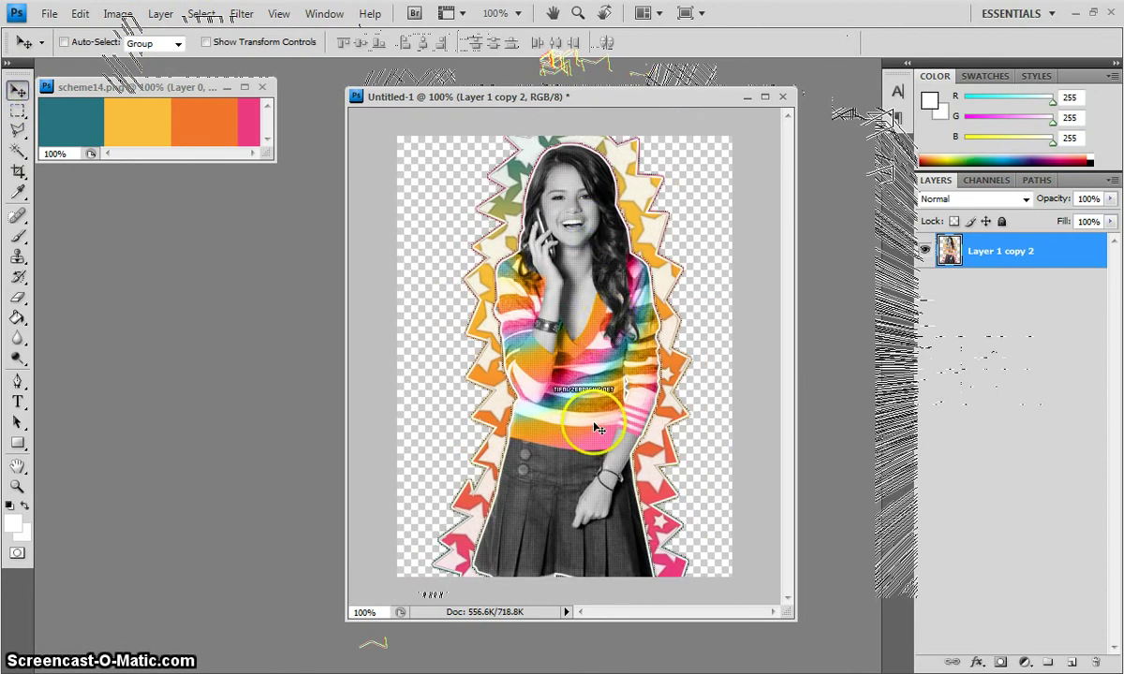
pyautogui.moveTo(527, 286)
pyautogui.mouseDown()
pyautogui.moveTo(557, 306)
pyautogui.moveTo(522, 284)
pyautogui.mouseUp()
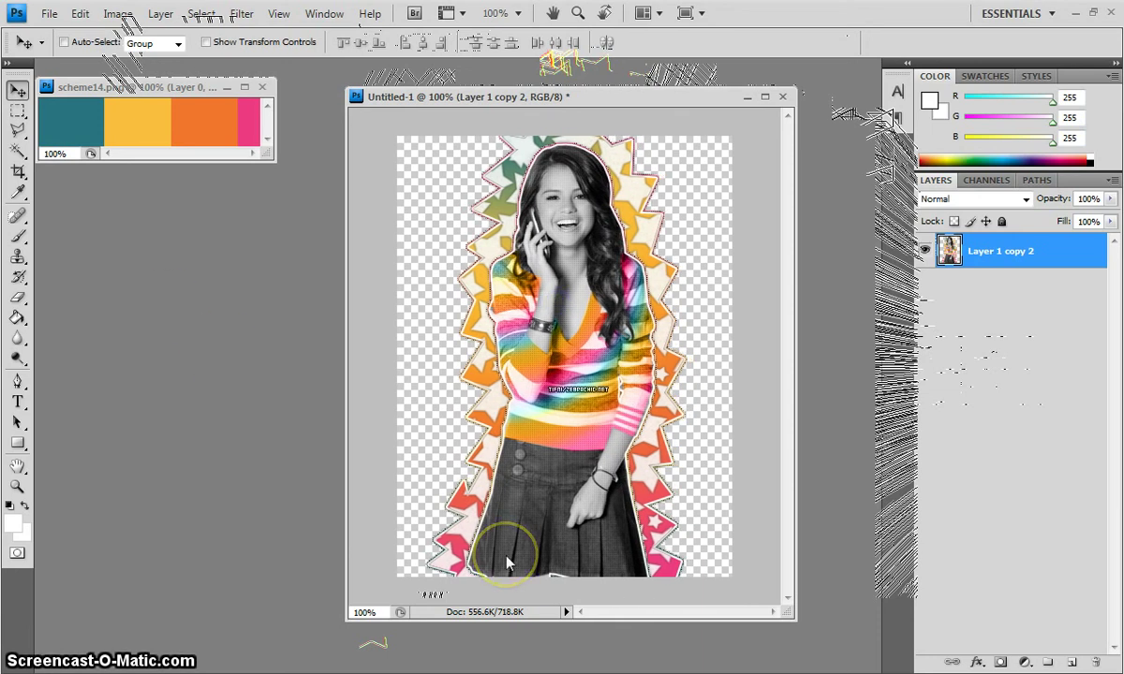